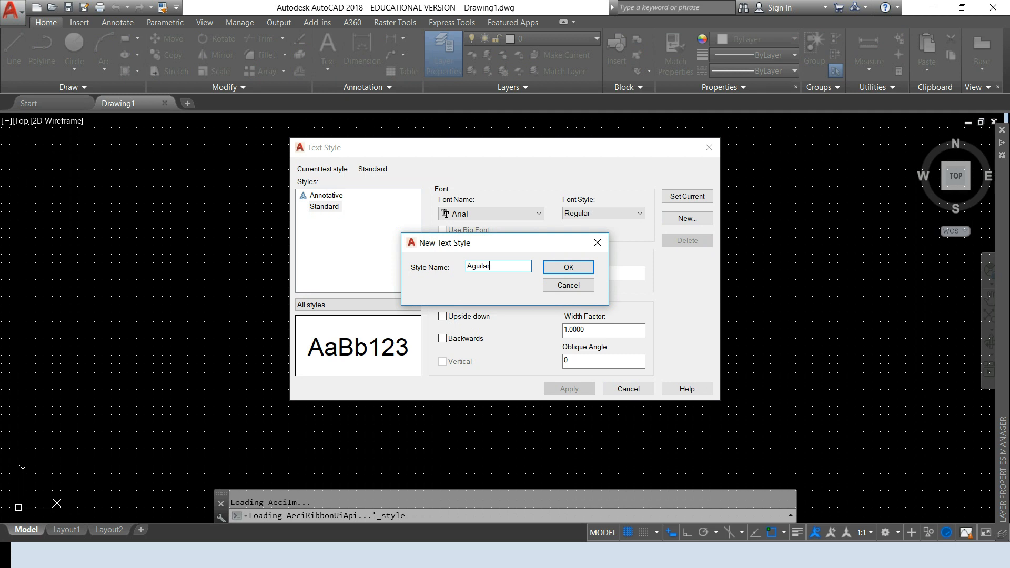
Step: Create a new text style named with the surname and apply the Arial Black font to it
click(572, 267)
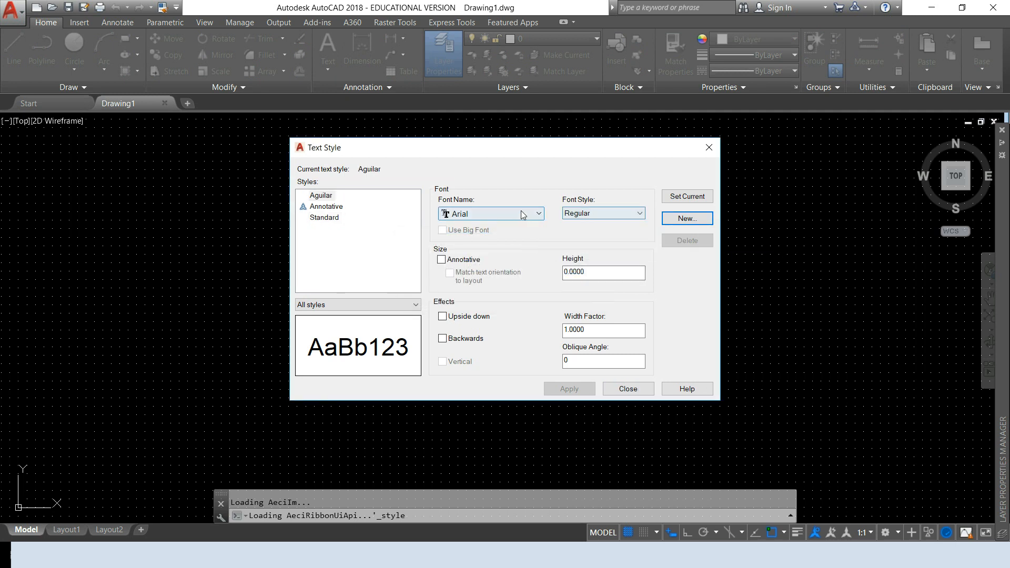
click(542, 216)
click(490, 231)
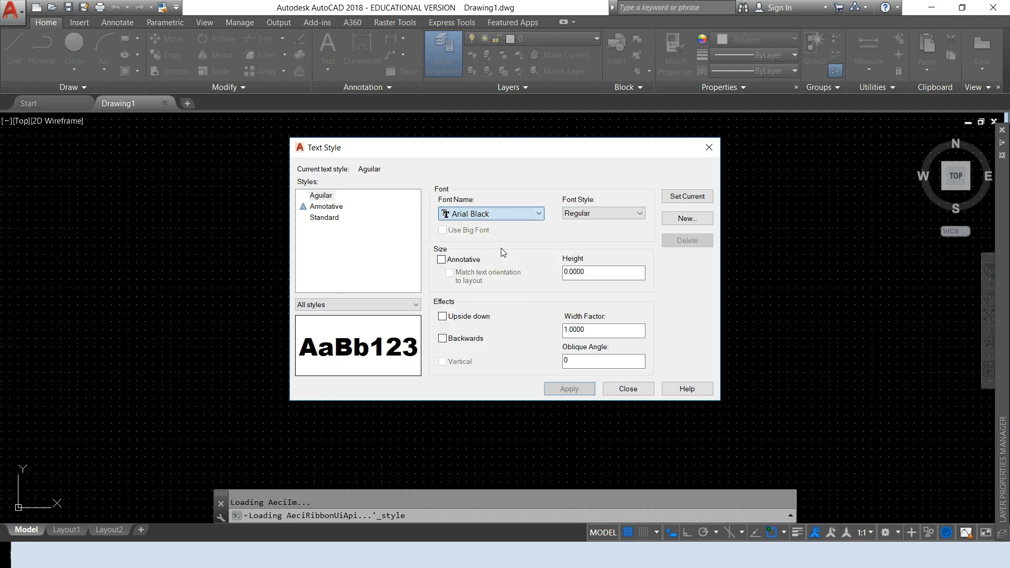
click(569, 389)
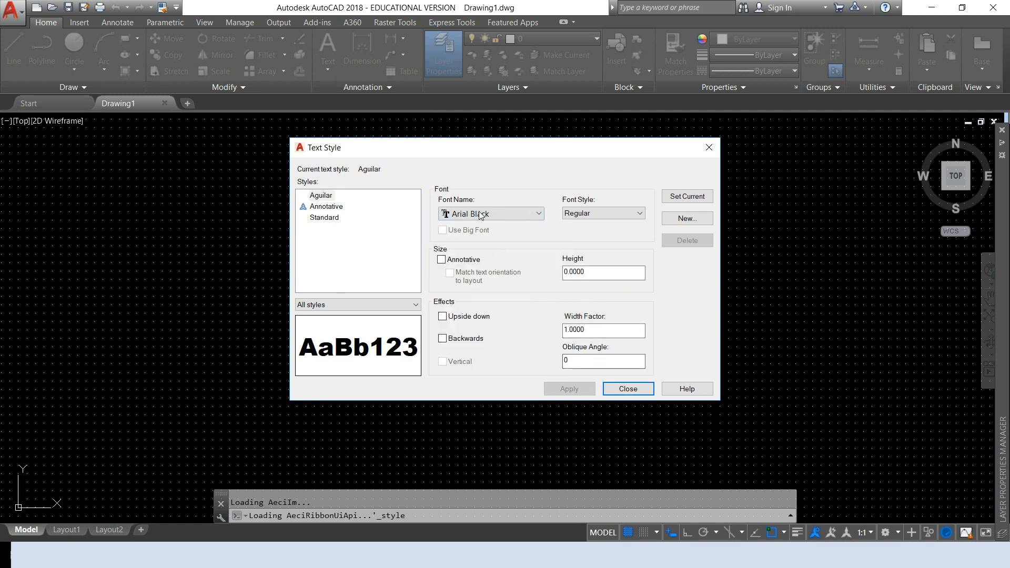
click(629, 389)
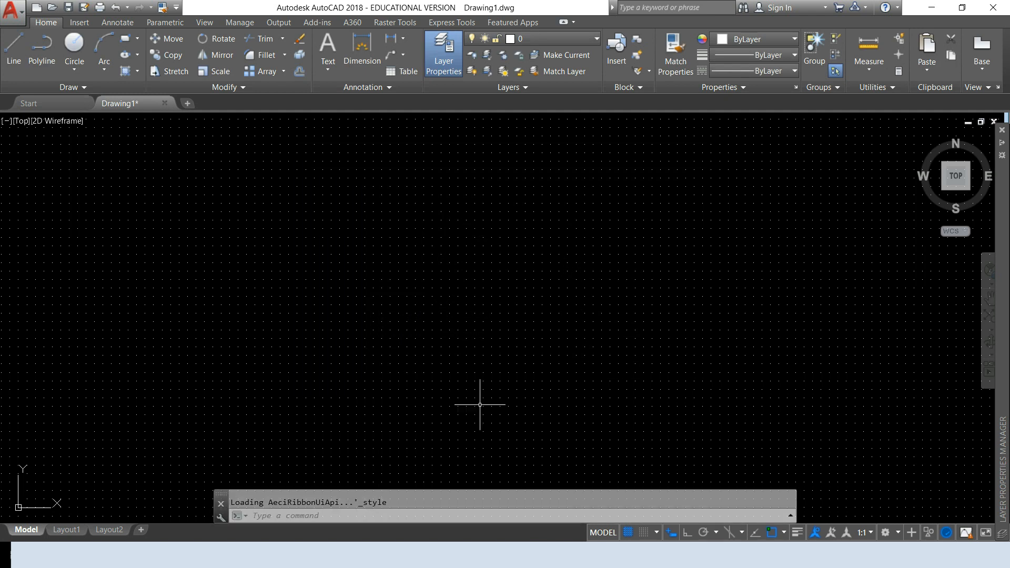
Step: Set the model space limits from the default lower-left corner at 0,0 to an upper-right corner at 4,3
text(l)
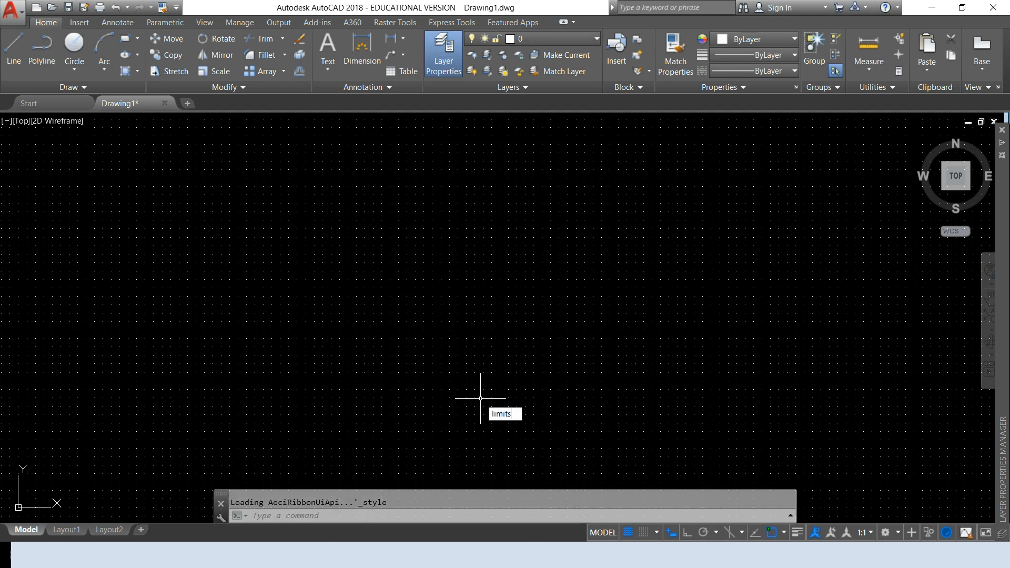
text(imits)
key(Return)
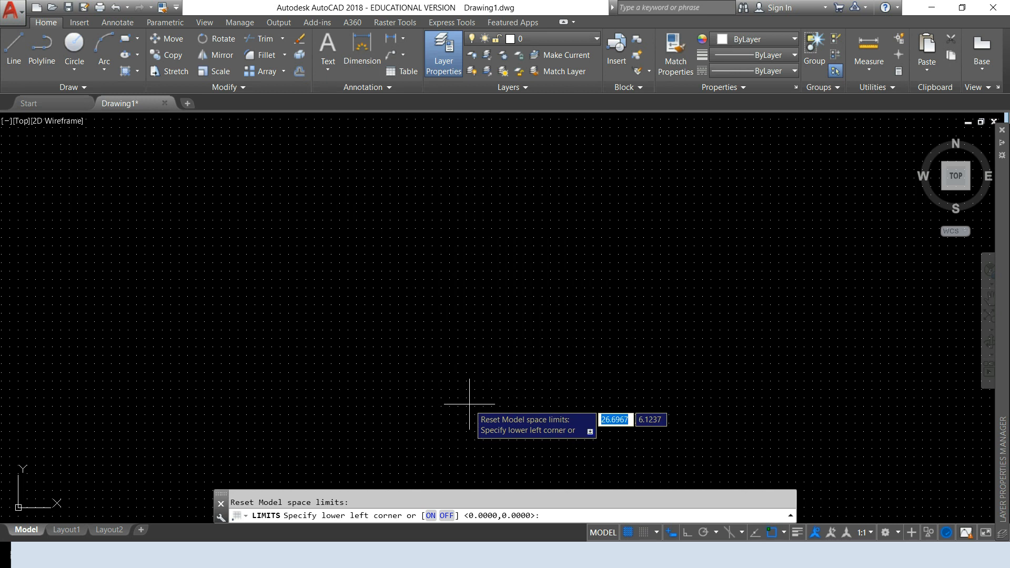
key(Return)
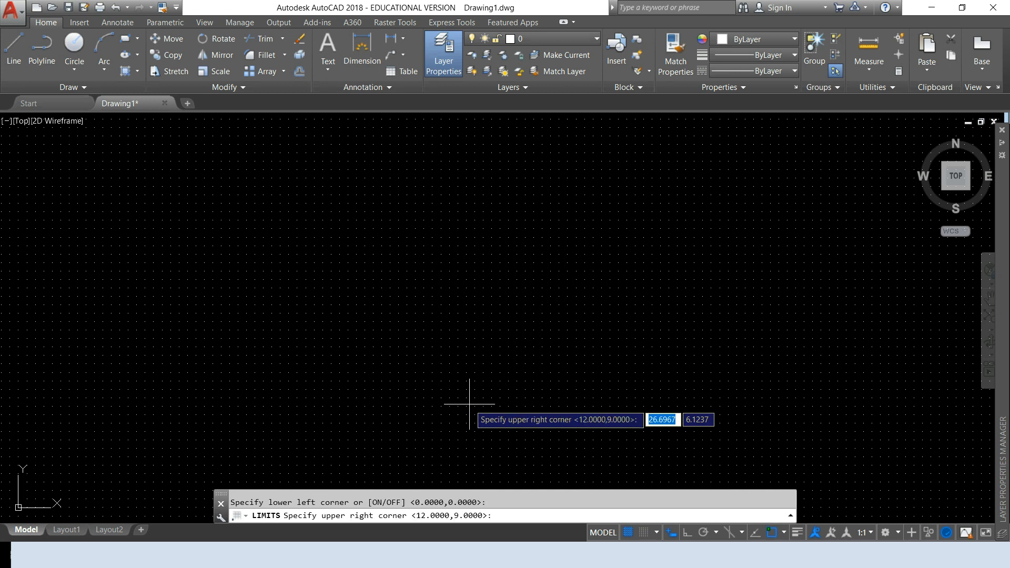
text(4)
key(Tab)
text(3)
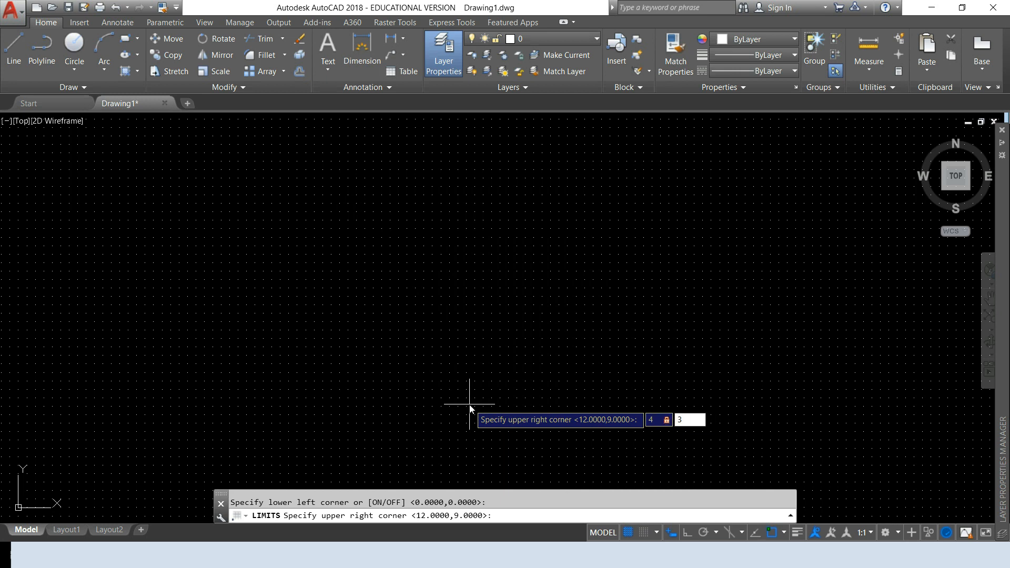
key(Return)
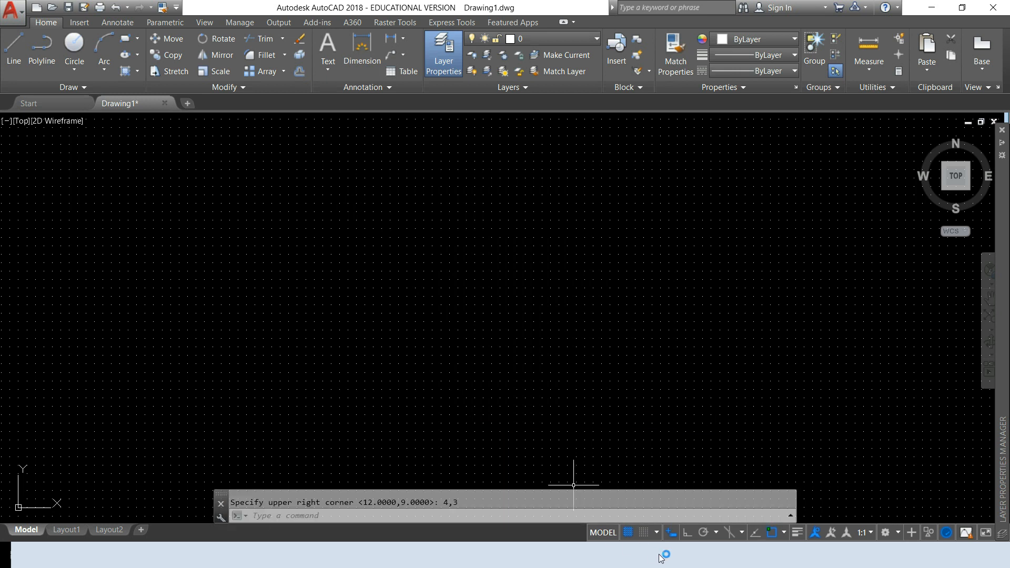
Step: Set the drawing units' length precision to two decimal places (0.00)
text(units)
key(Return)
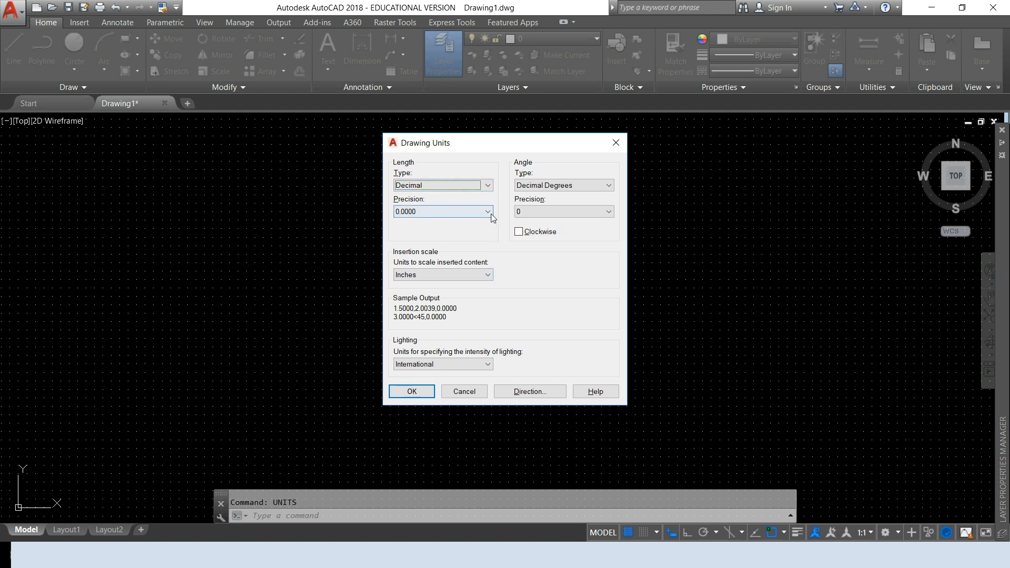
click(489, 212)
click(458, 238)
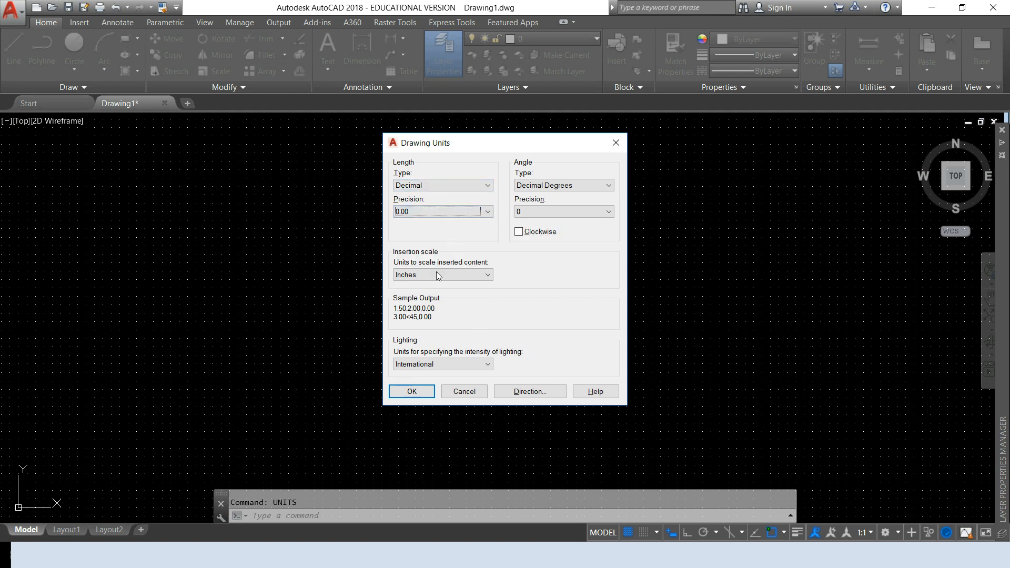
click(412, 392)
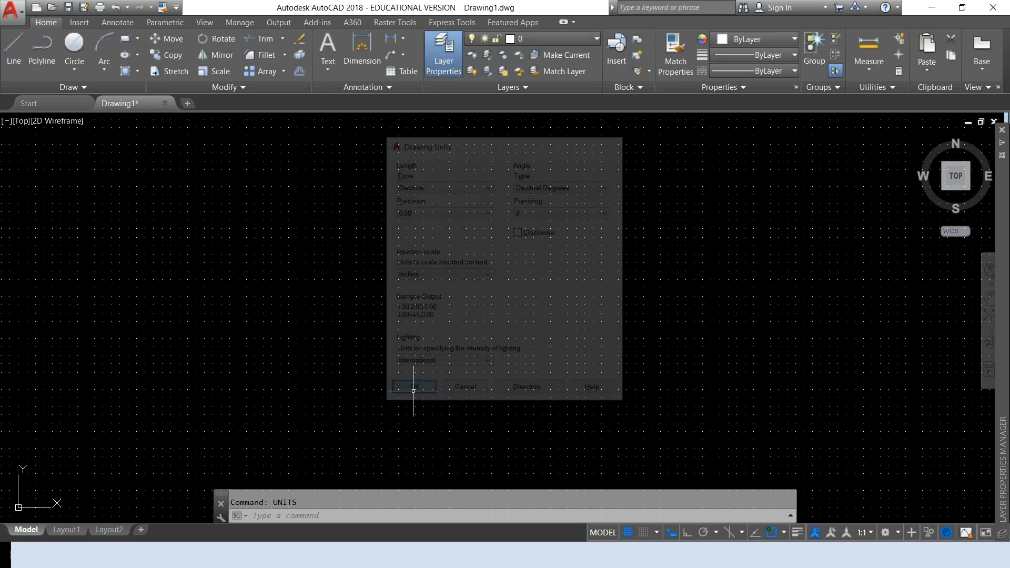
Step: Check the snap and grid spacing in the drafting settings
right_click(643, 533)
click(650, 518)
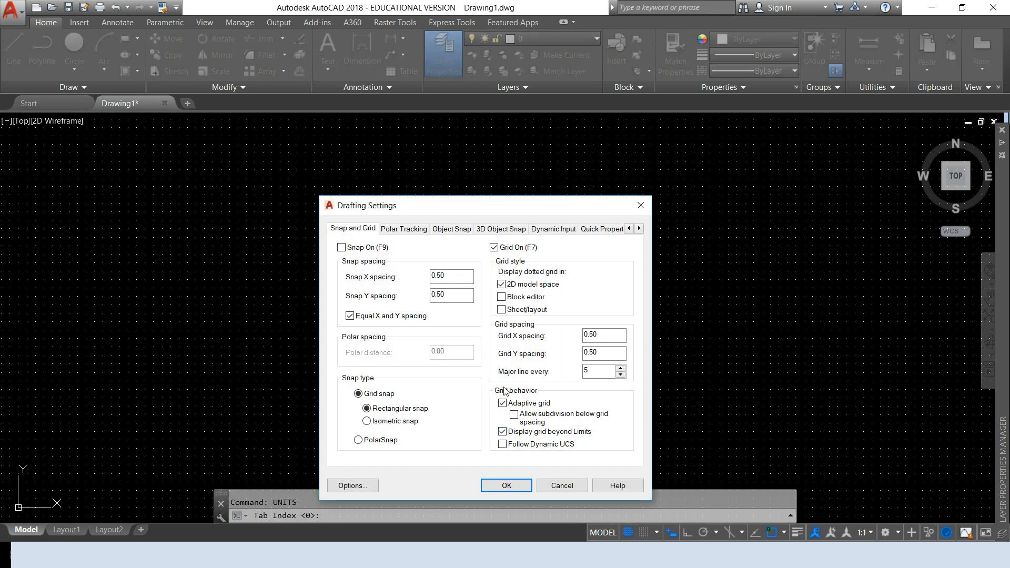
drag(457, 276, 391, 276)
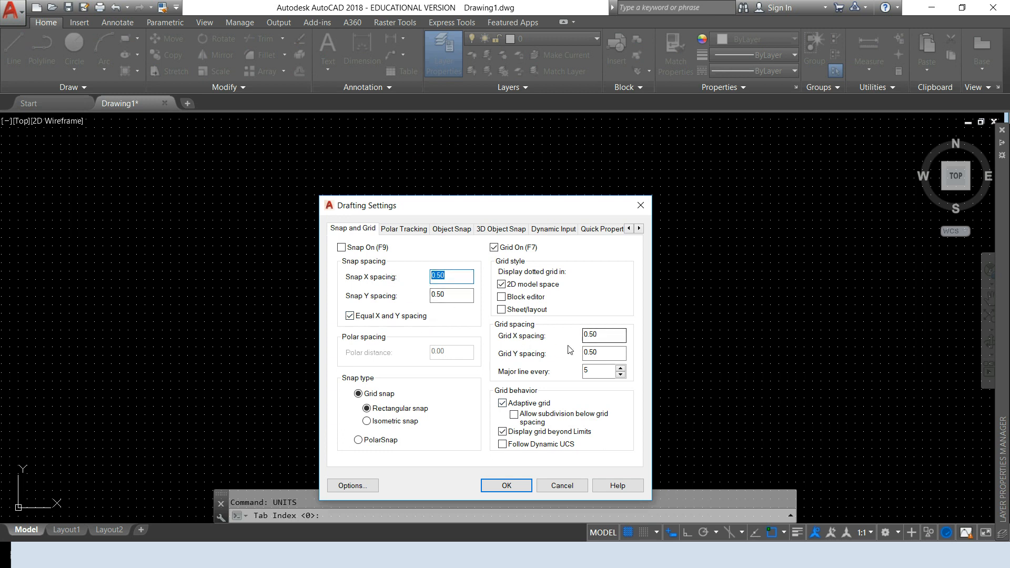
click(505, 485)
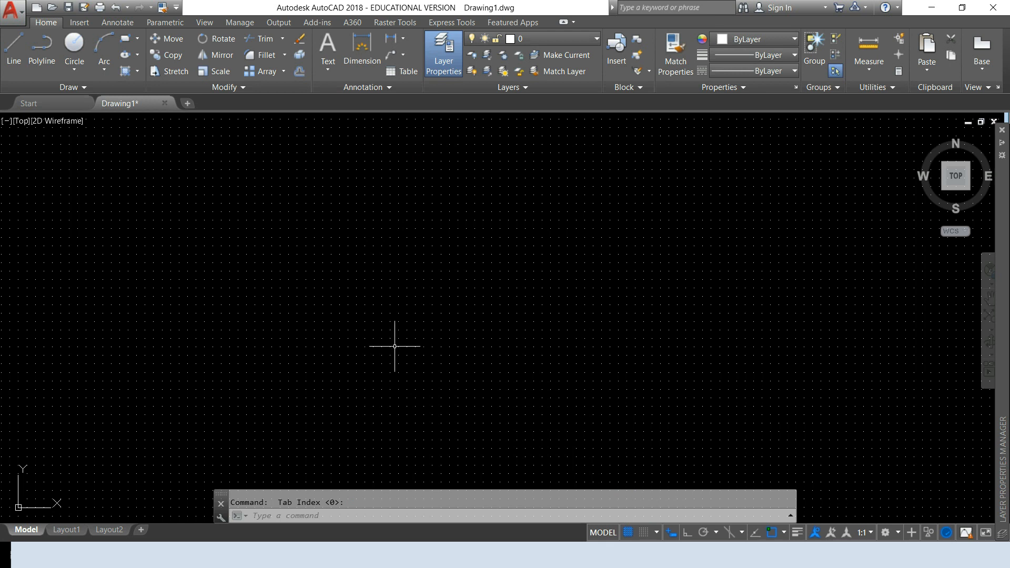
Step: Zoom to show all of the drawing limits
text(Z)
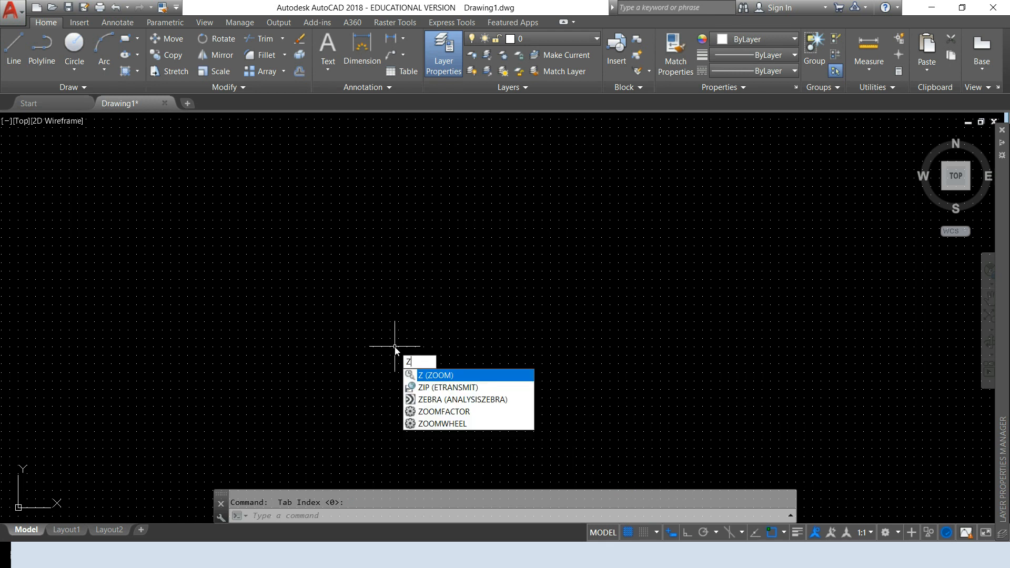
key(Return)
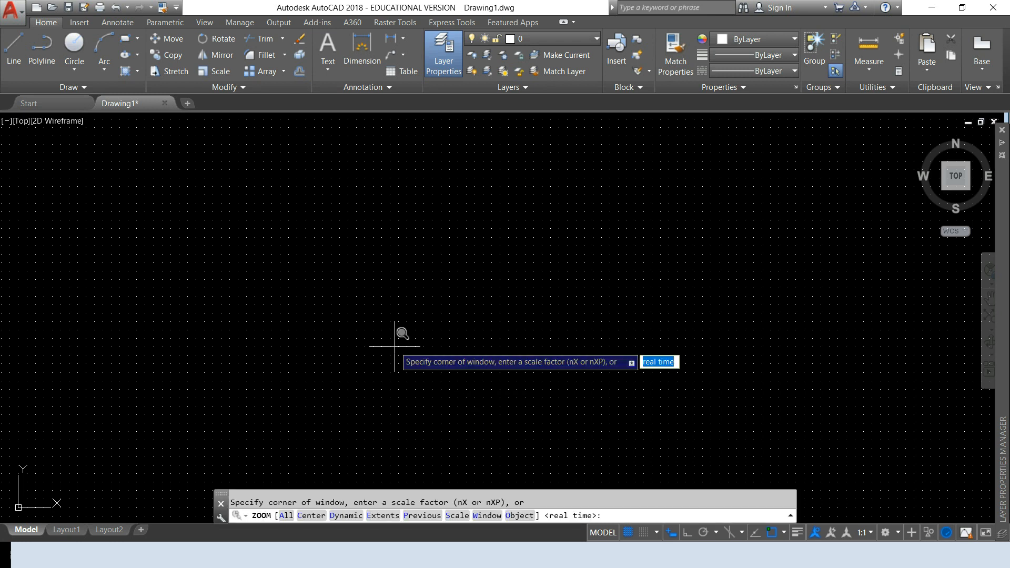
text(all)
key(Return)
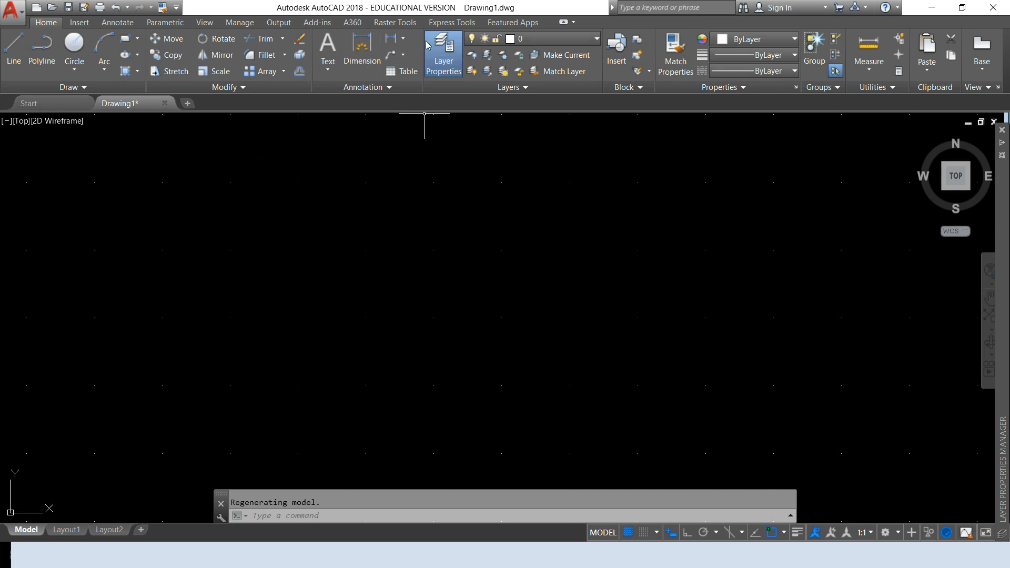
Step: Create a new layer named BASE with a 0.00 mm lineweight
click(446, 56)
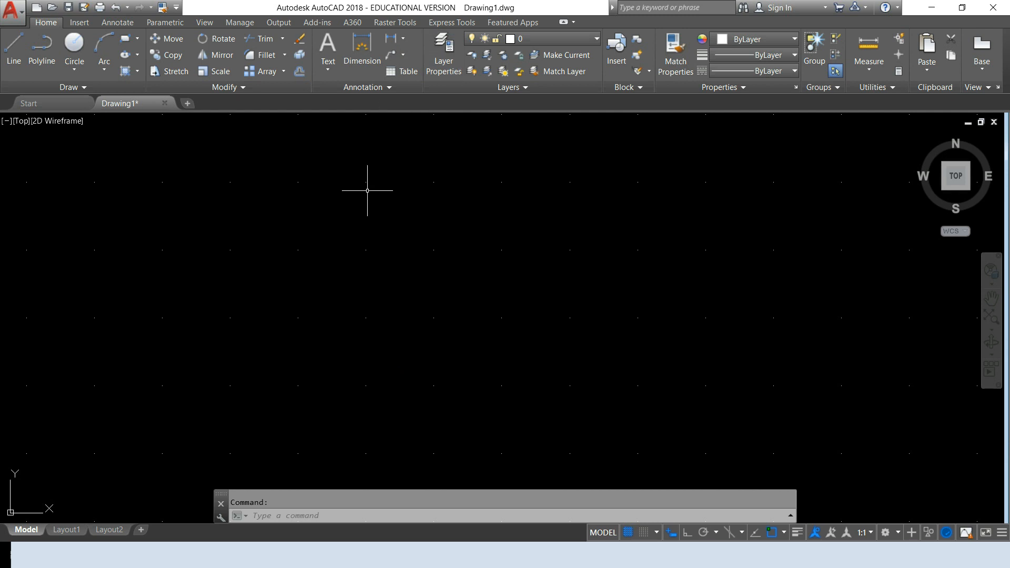
click(439, 54)
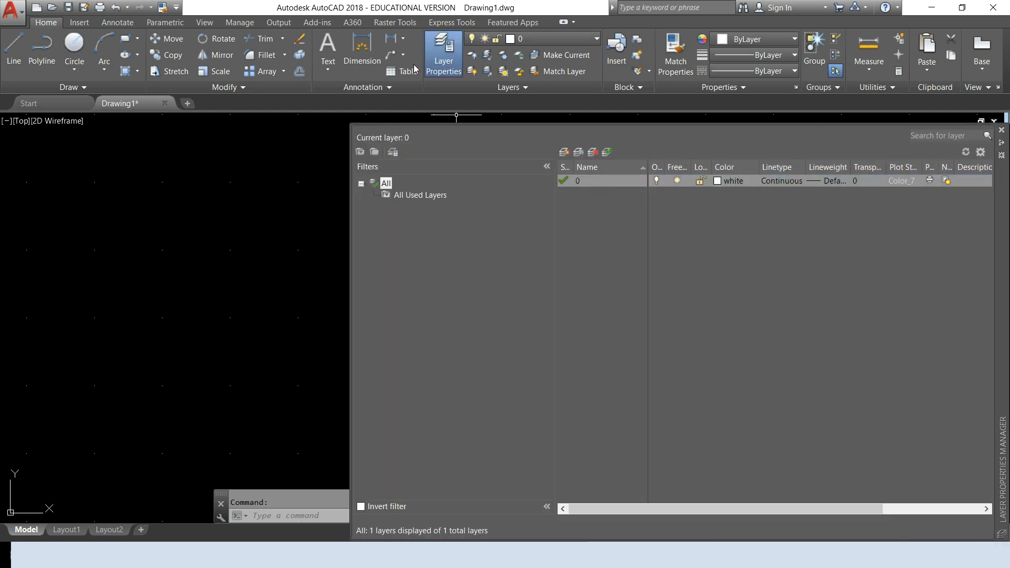
click(565, 153)
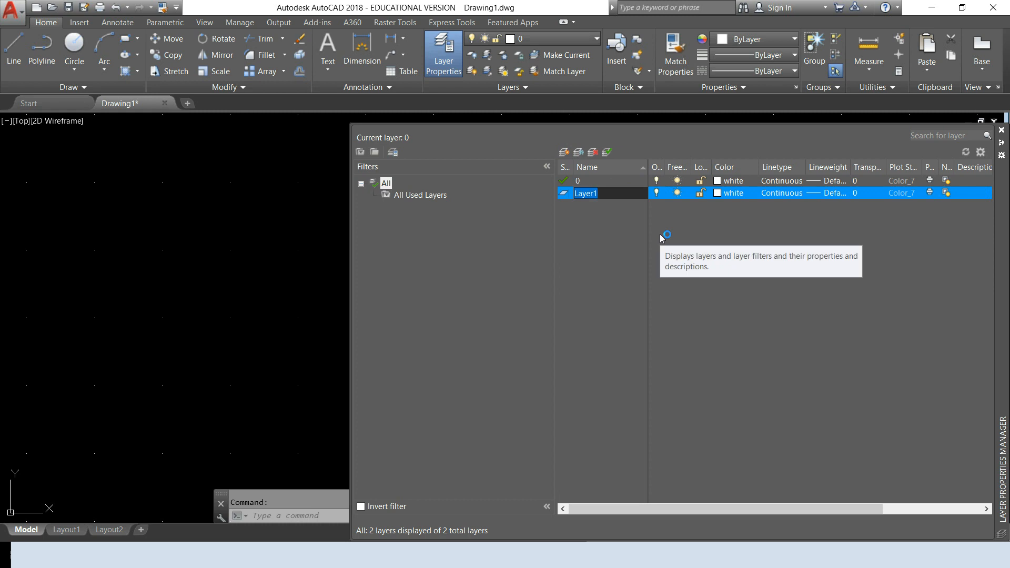
text(BASE)
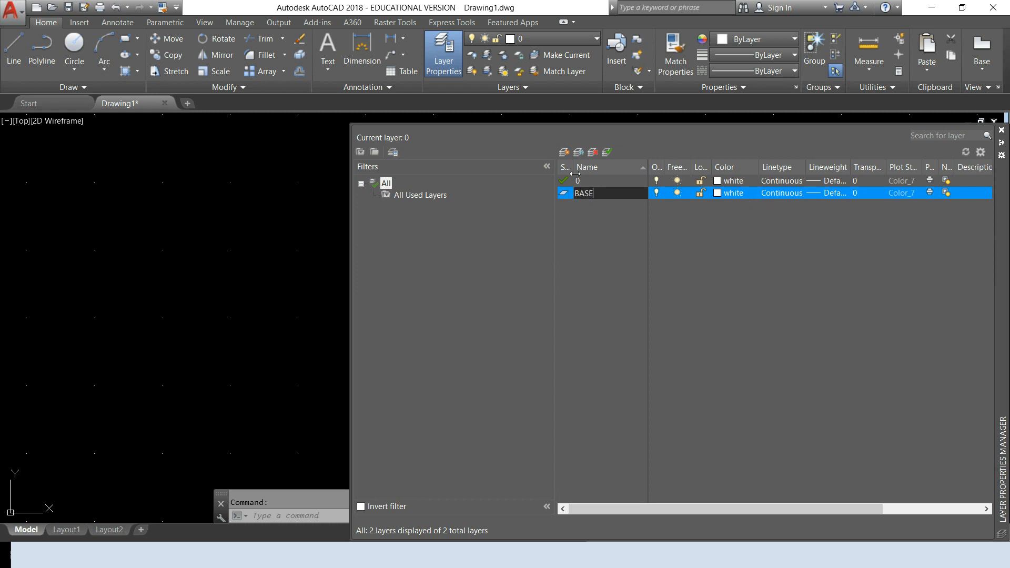
click(821, 196)
click(505, 215)
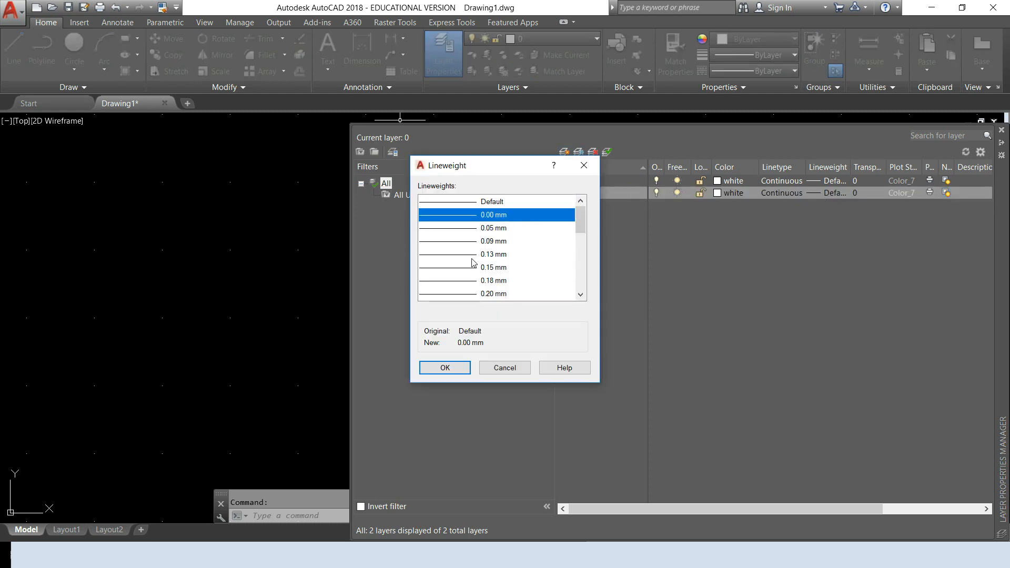
click(445, 369)
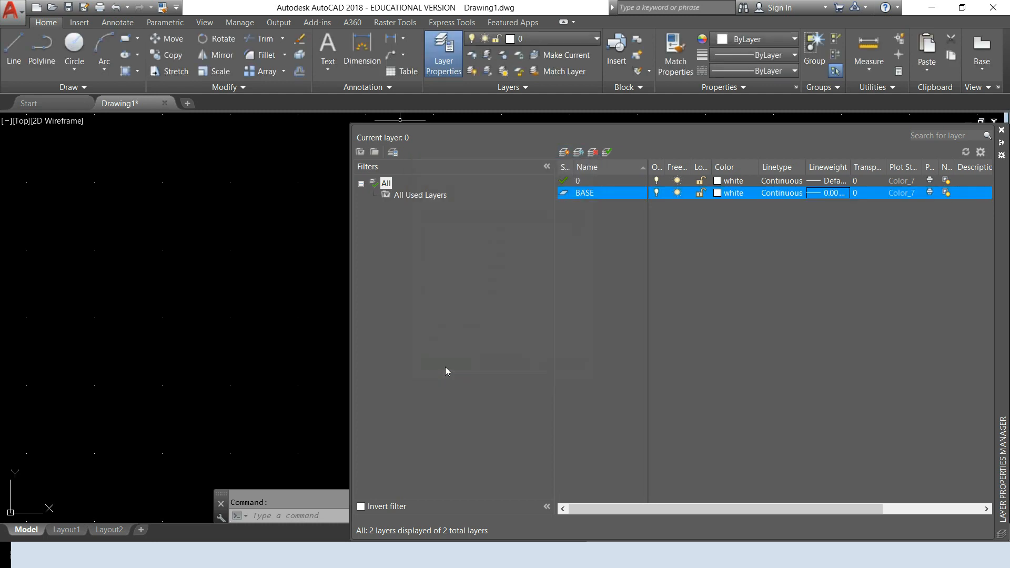
Step: Create a new layer named INITIALS and set its color to yellow
click(564, 153)
text(INITIALS)
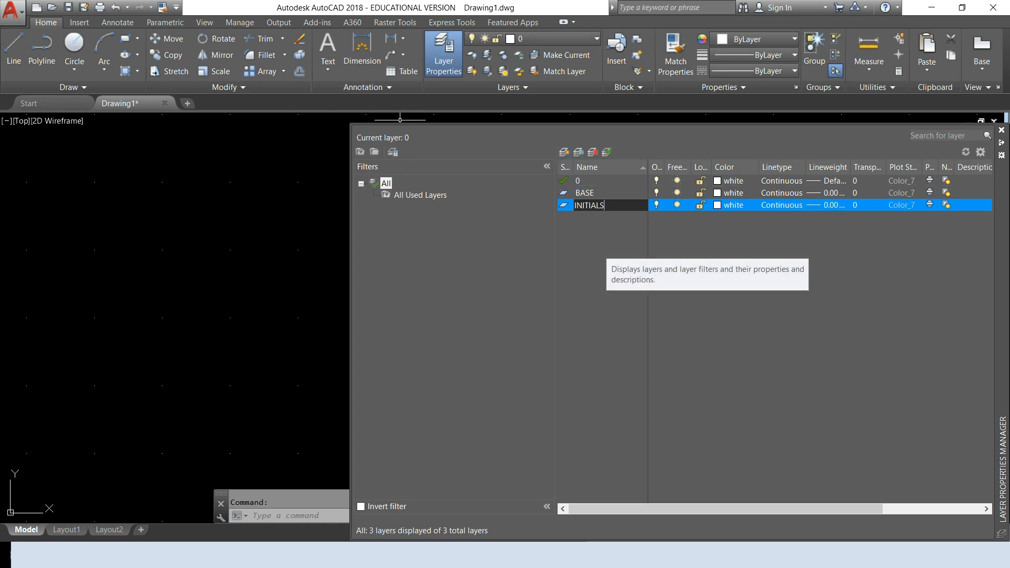
click(728, 209)
click(725, 210)
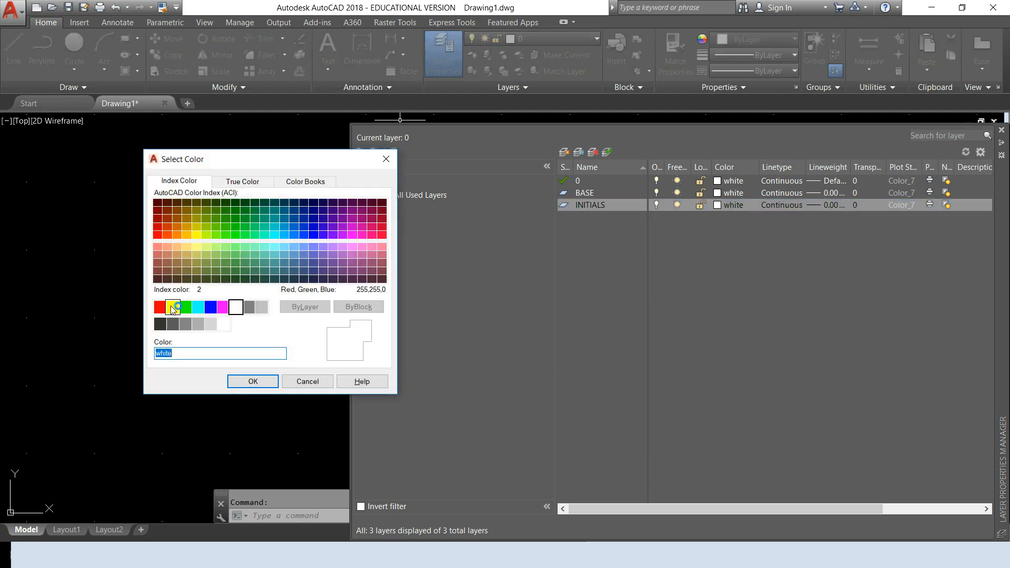
click(173, 308)
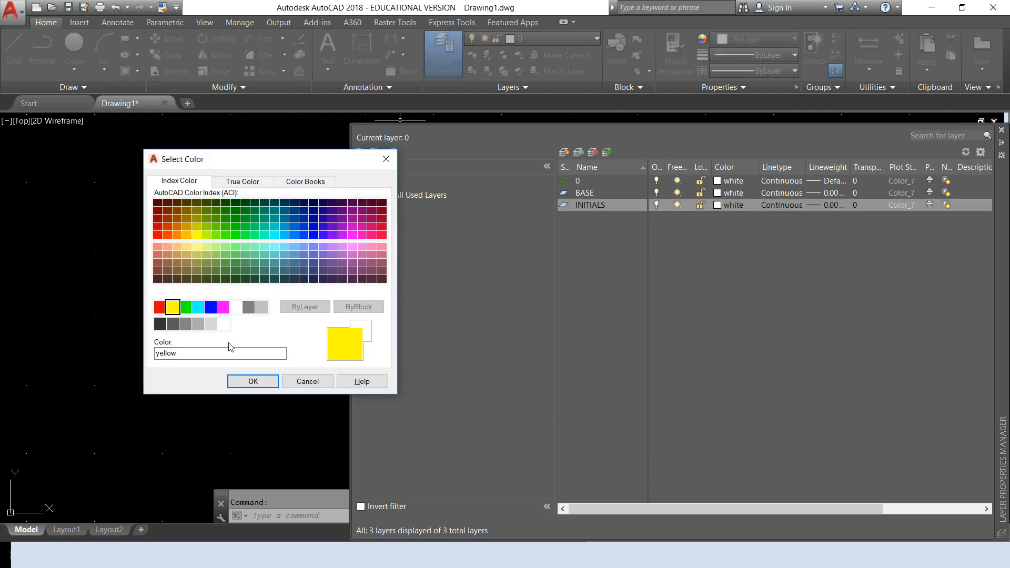
click(244, 383)
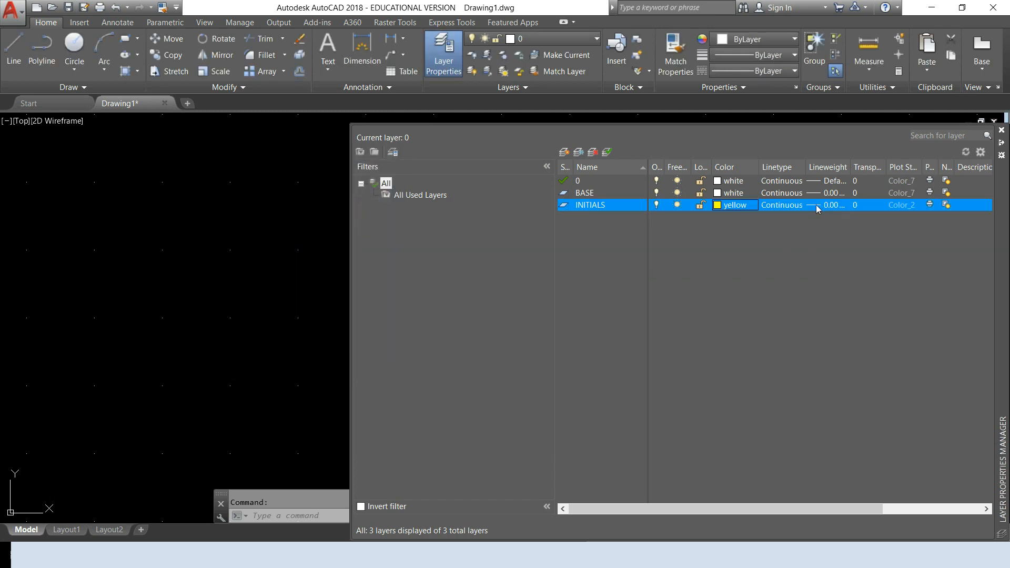
Step: Create a new layer named 3D and set its color to cyan
click(565, 152)
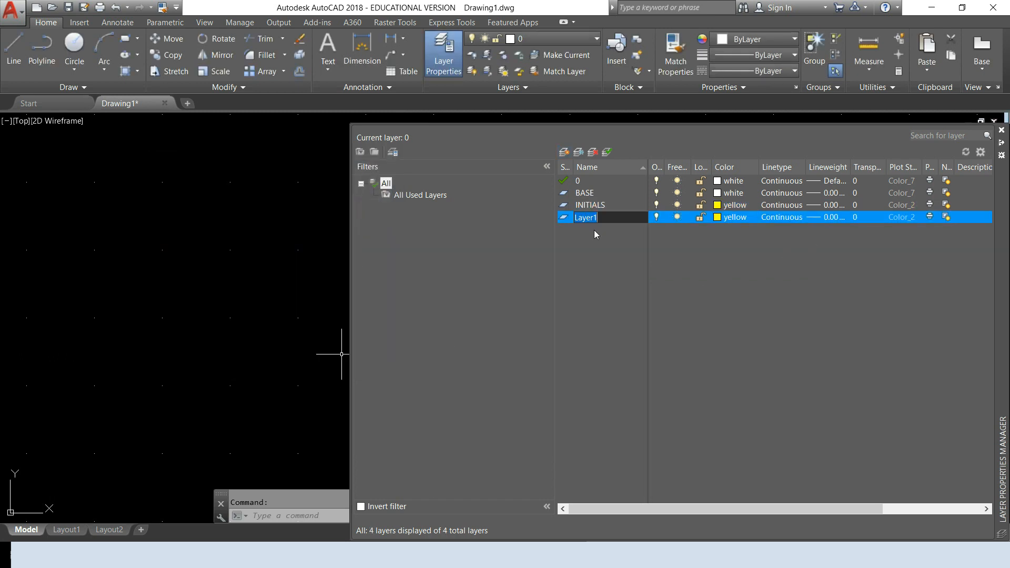
text(3D)
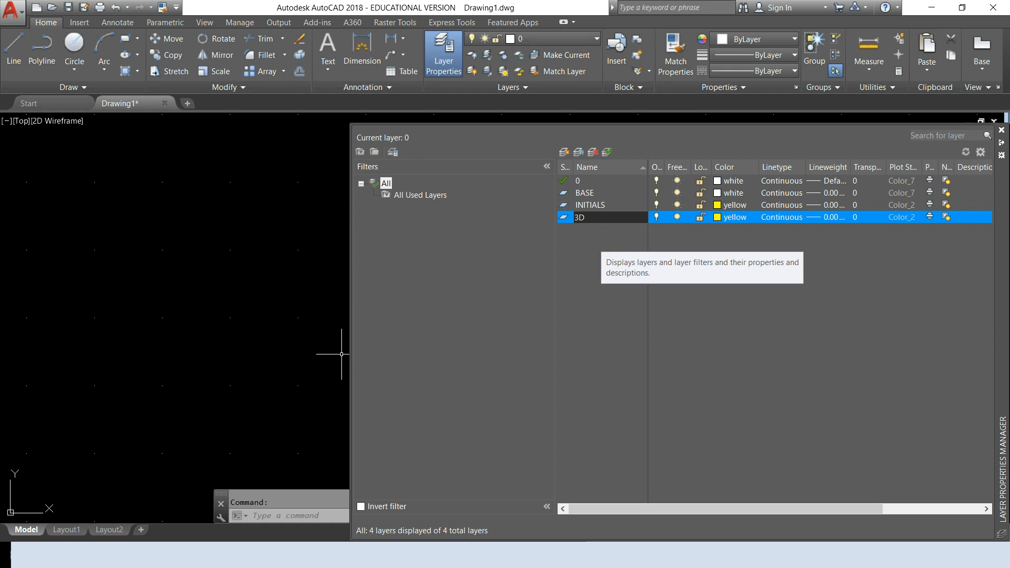
click(719, 218)
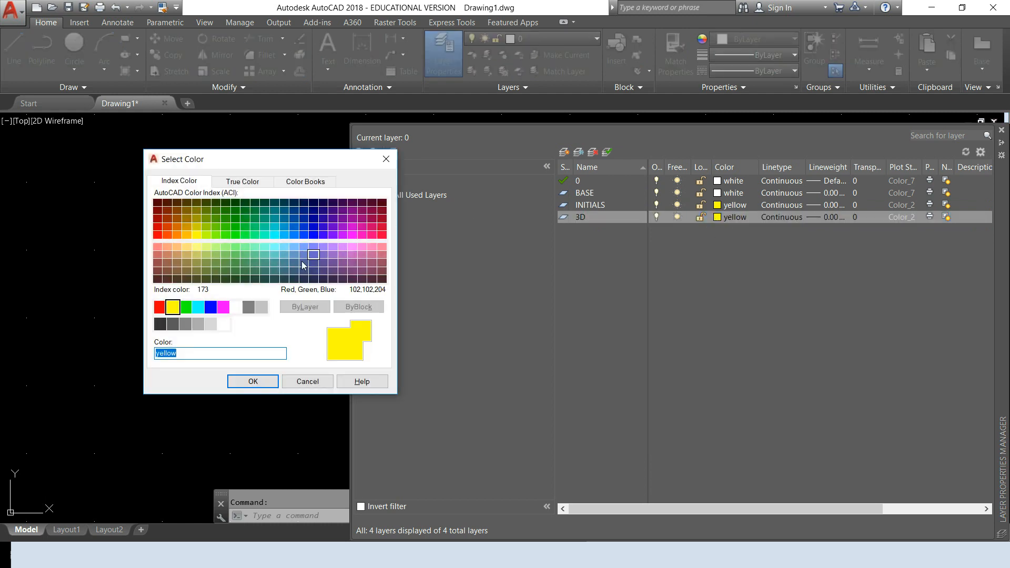
click(203, 310)
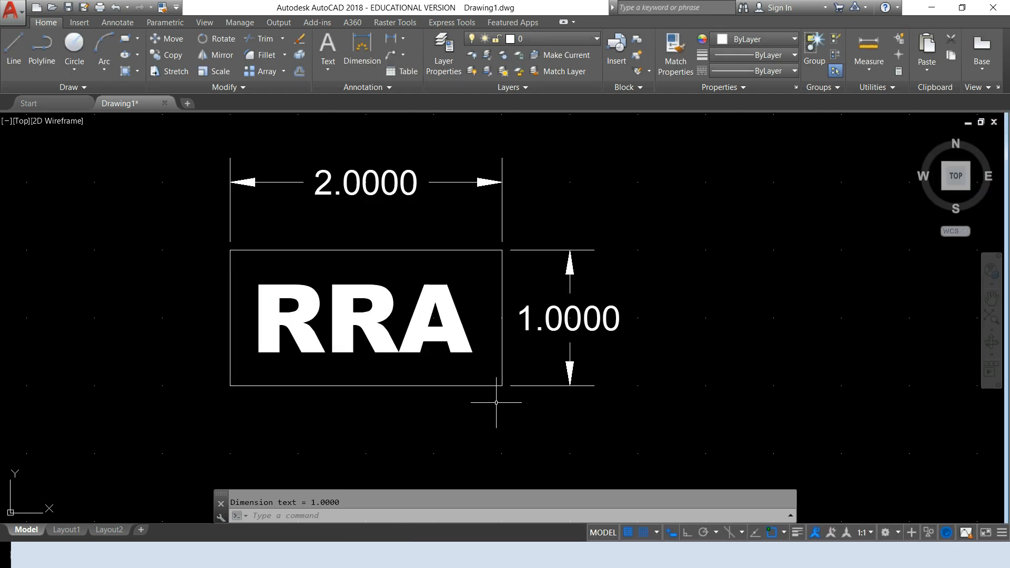
Step: Move the rectangle around the initials onto the BASE layer and deselect it
click(415, 386)
click(545, 39)
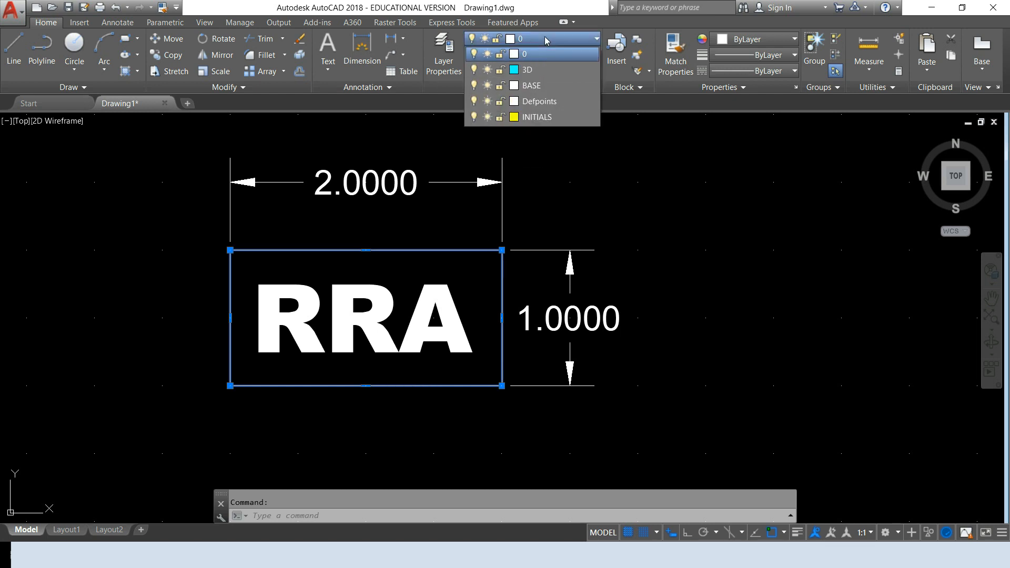
click(544, 87)
key(Escape)
Step: Move the RRA text inside the rectangle onto the INITIALS layer and deselect it
click(449, 308)
click(386, 275)
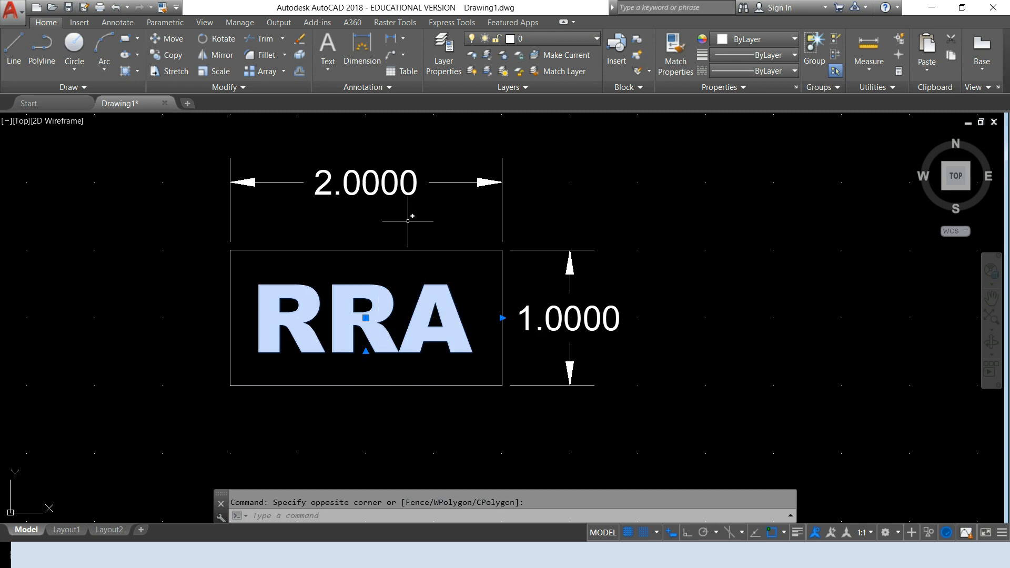
click(547, 39)
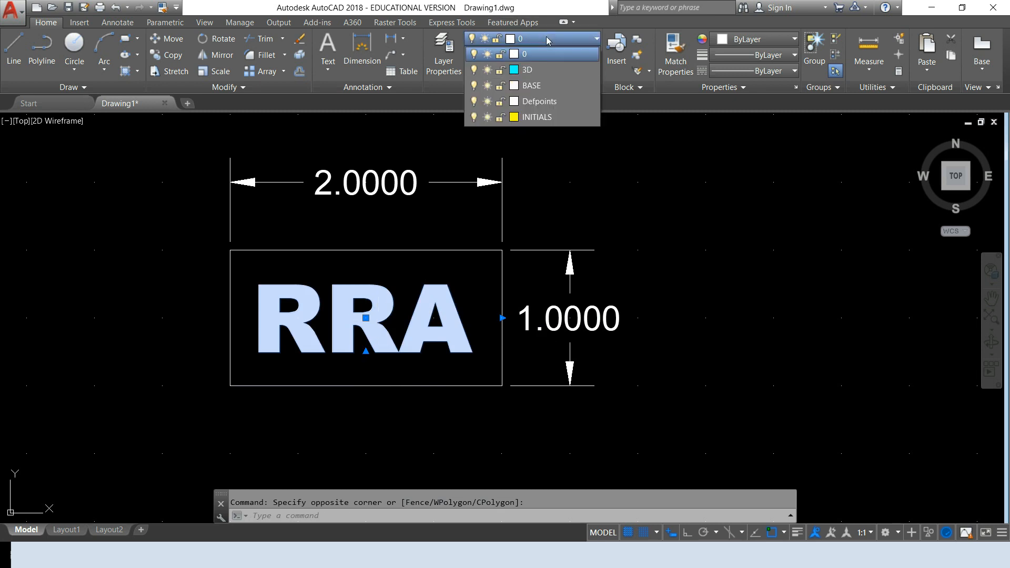
click(551, 122)
key(Escape)
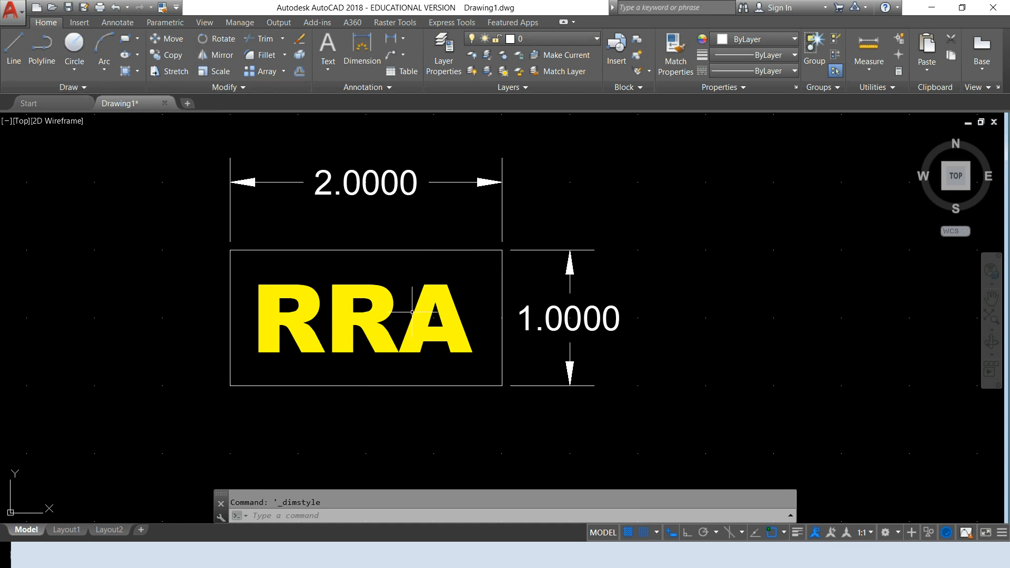
Step: Delete the RRA text and begin a new multiline text spanning the rectangle corner to corner, with Middle Center justification
drag(480, 286, 430, 323)
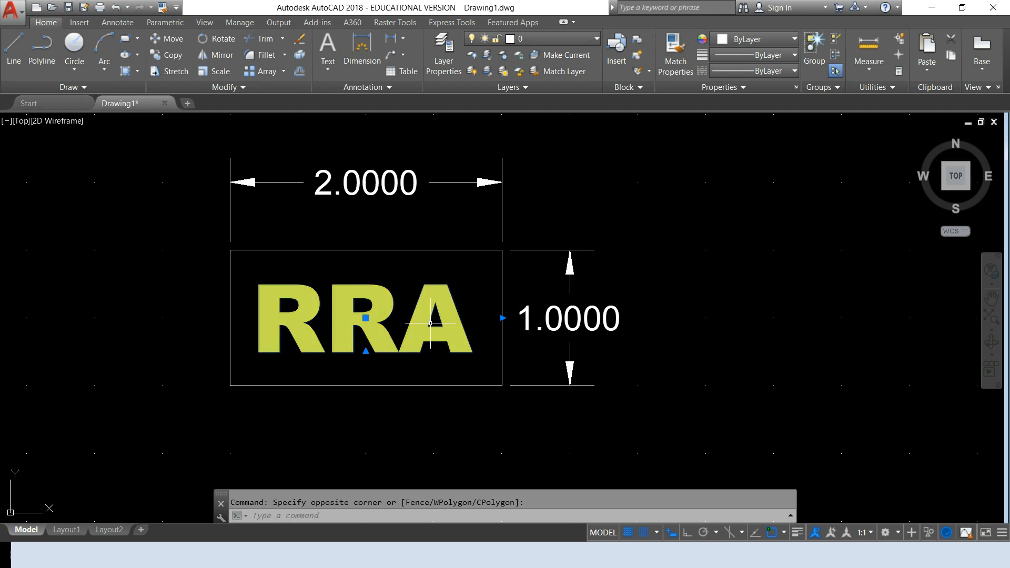
key(Delete)
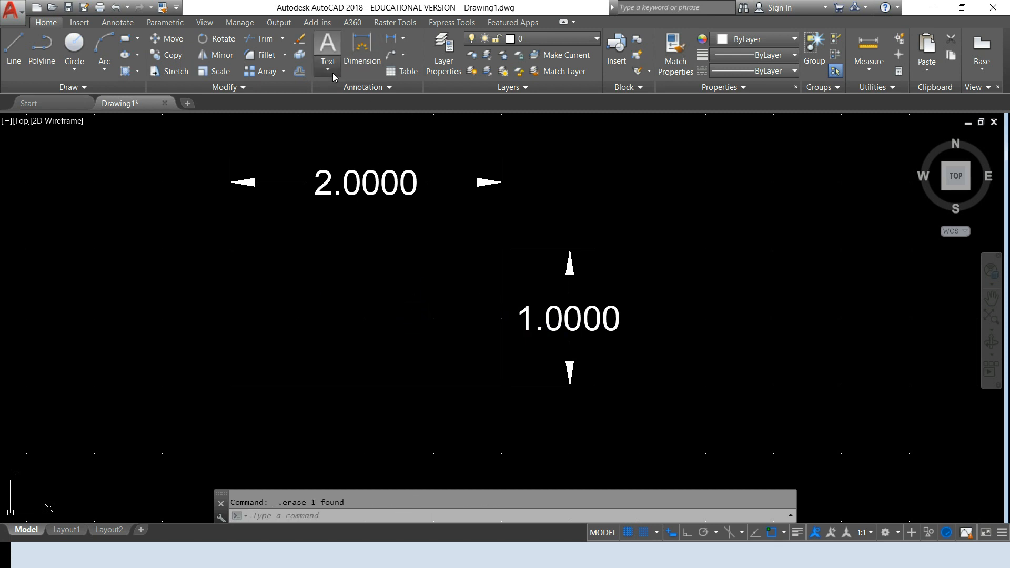
click(330, 69)
click(358, 92)
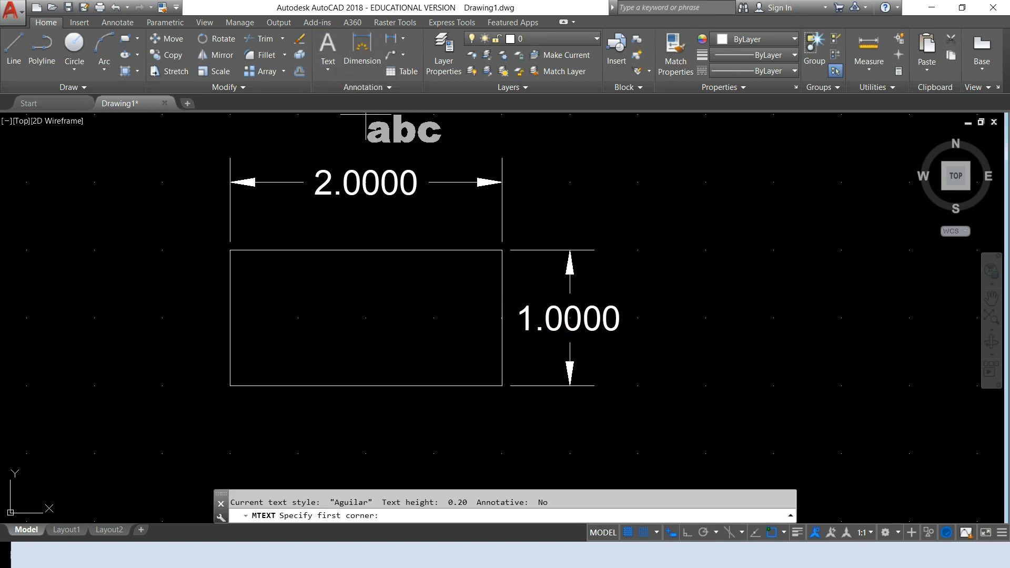
click(230, 386)
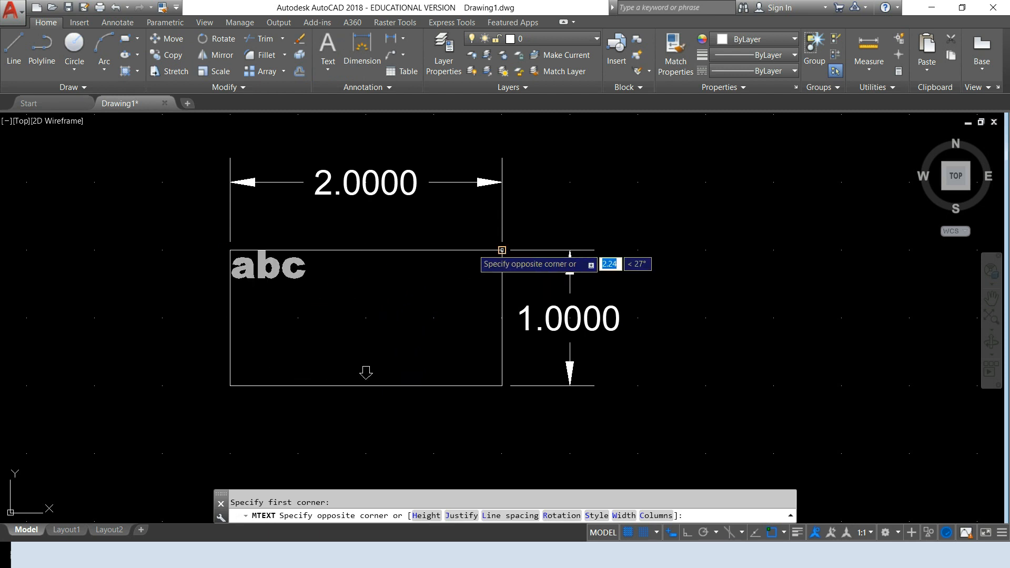
click(502, 250)
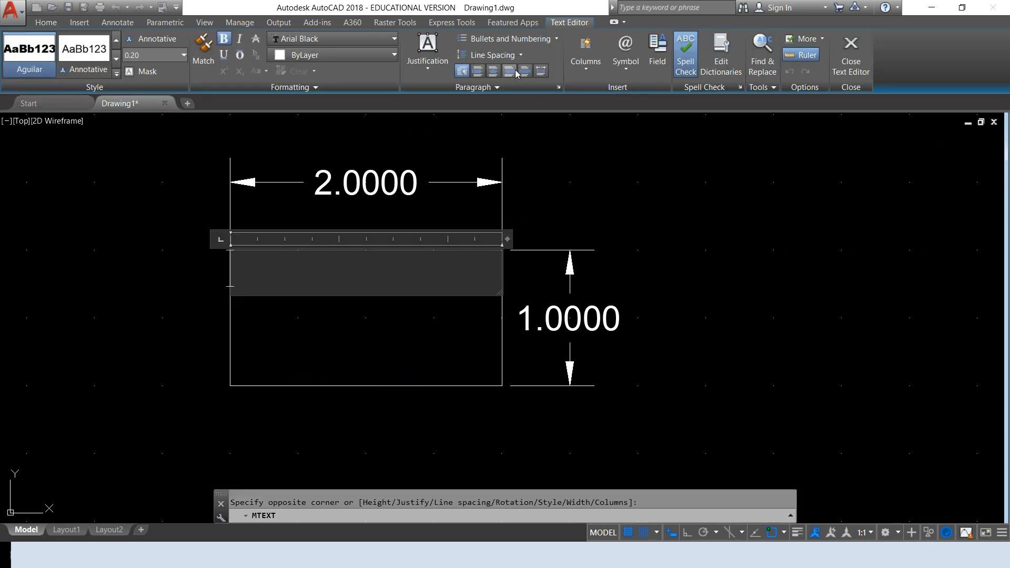
click(427, 58)
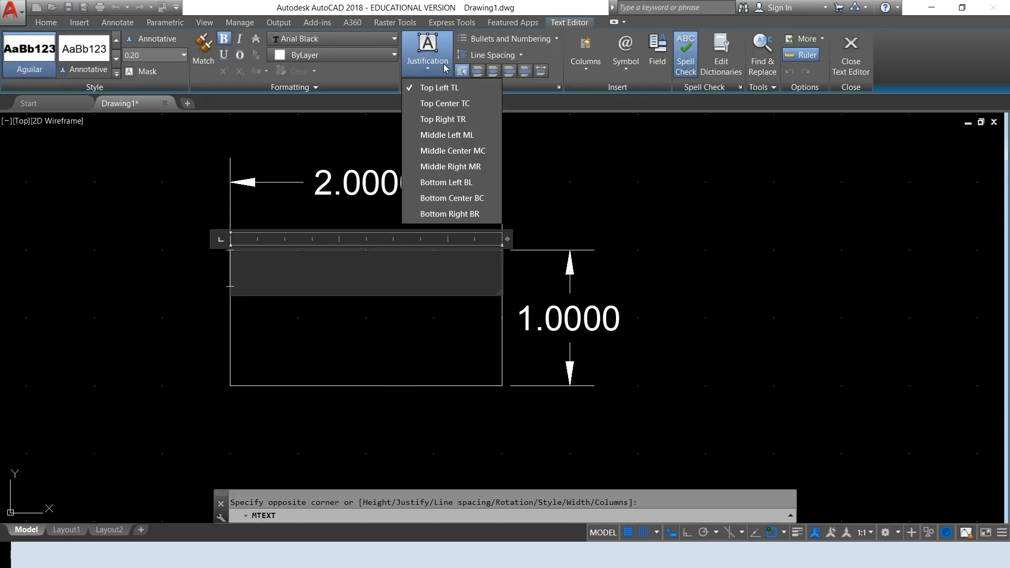
click(437, 152)
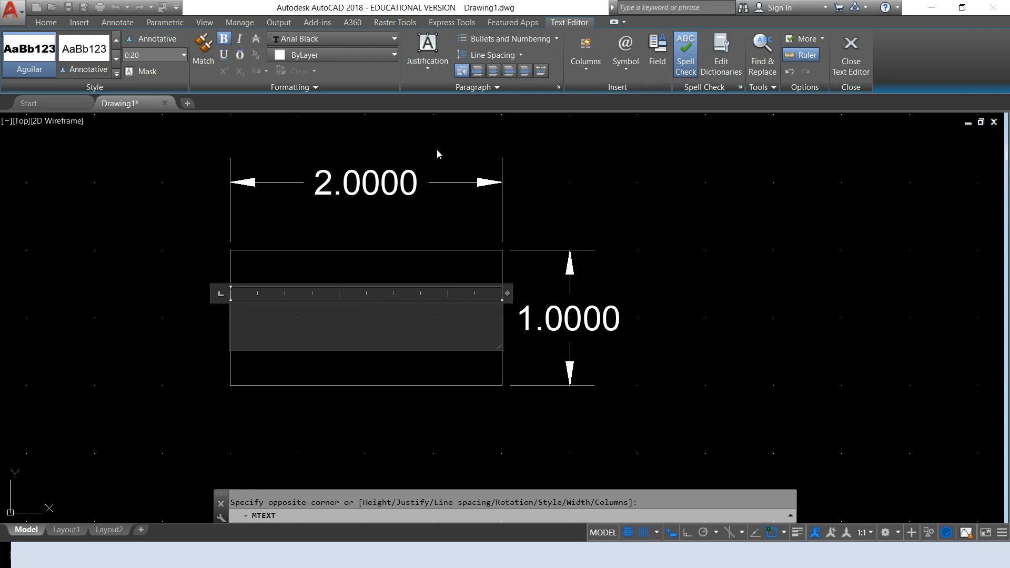
Step: Set the text height to 0.50, enter RRA as the content and finish editing the text
click(184, 55)
click(150, 75)
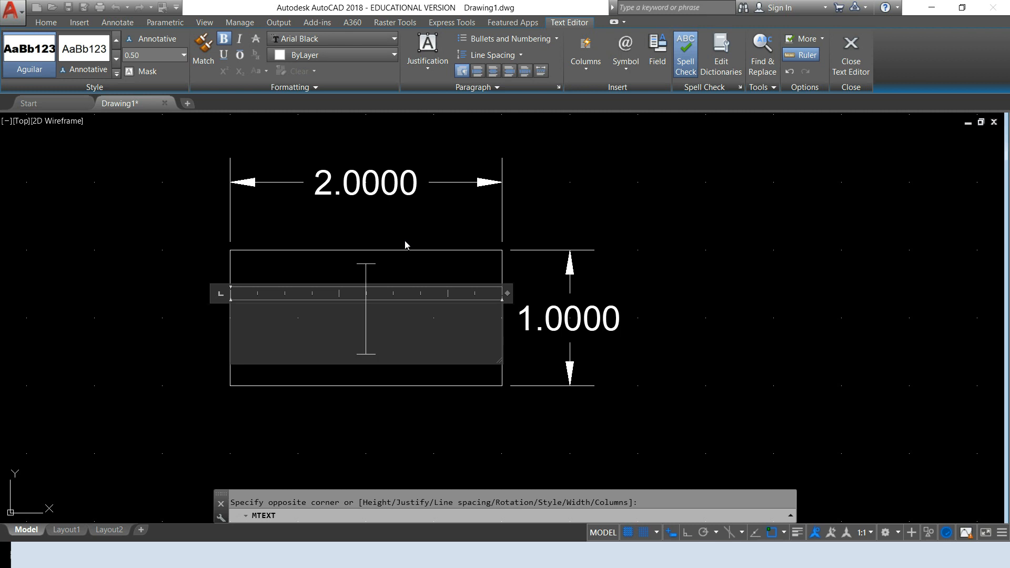
text(RRA)
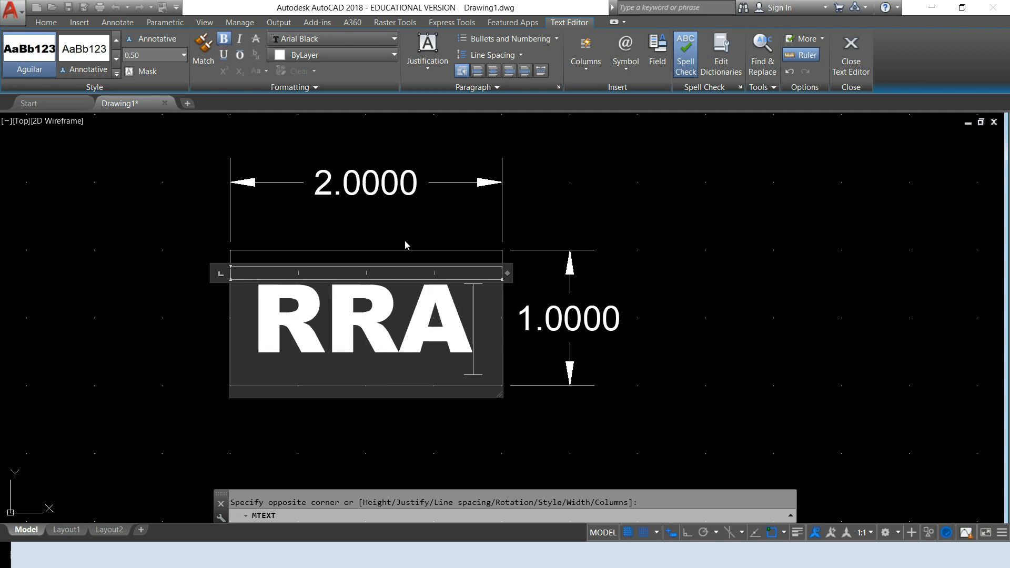
click(851, 61)
Step: Move the new RRA text onto the INITIALS layer
click(458, 305)
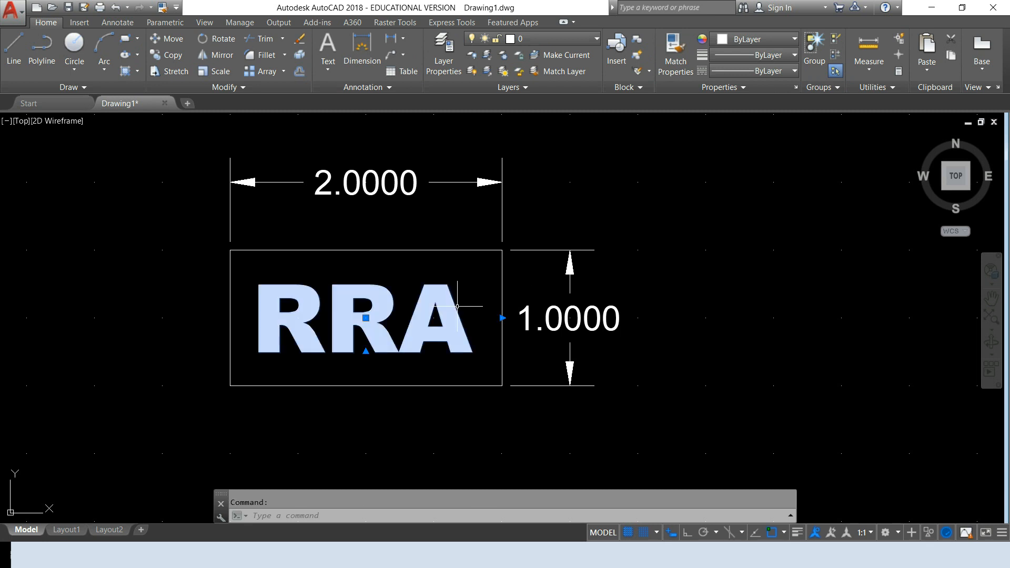
click(531, 39)
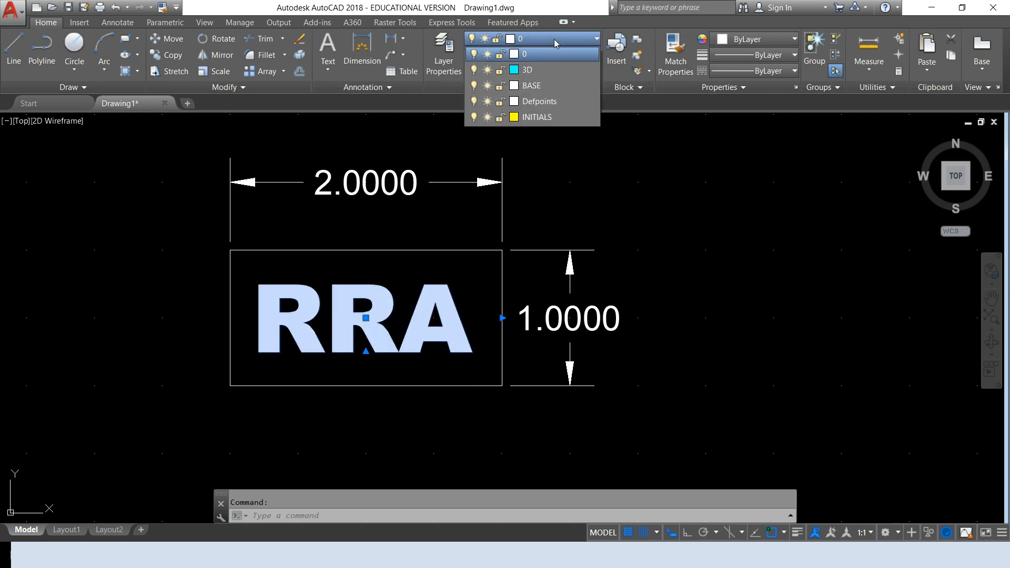
click(556, 118)
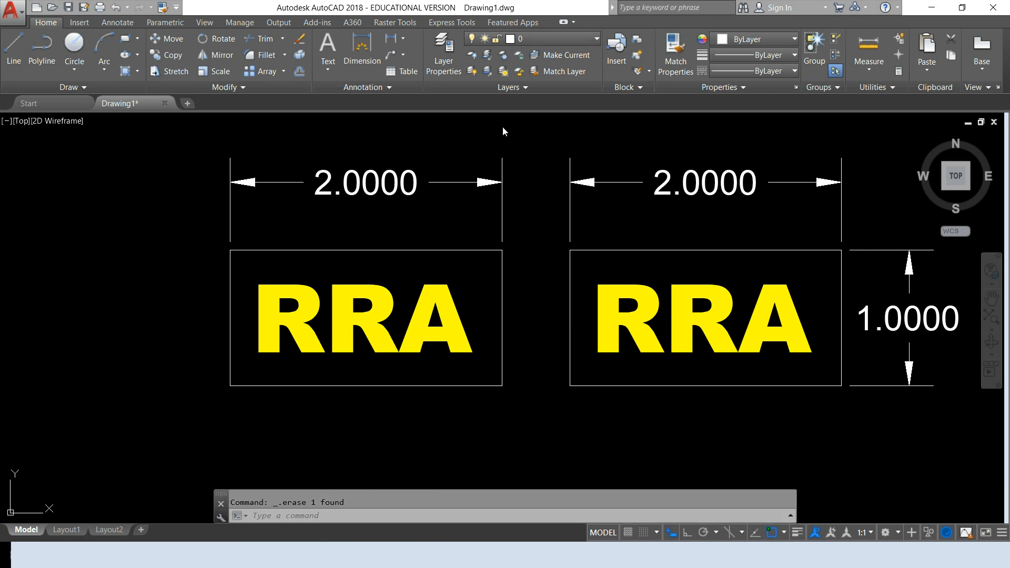
Step: Check the layer assignments of the left RRA text and its rectangle
click(550, 40)
click(548, 38)
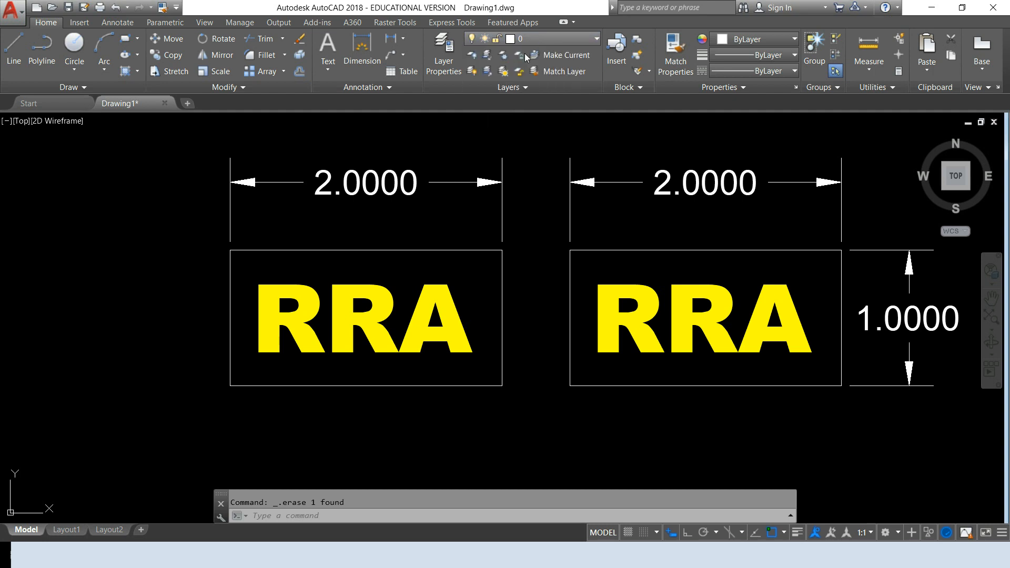
click(477, 298)
click(459, 329)
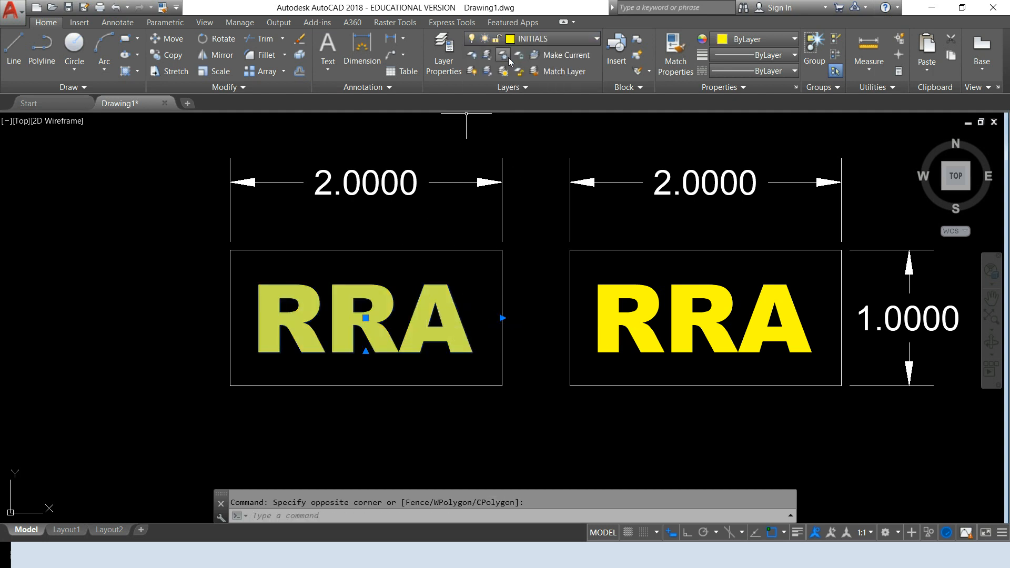
key(Escape)
click(502, 293)
key(Escape)
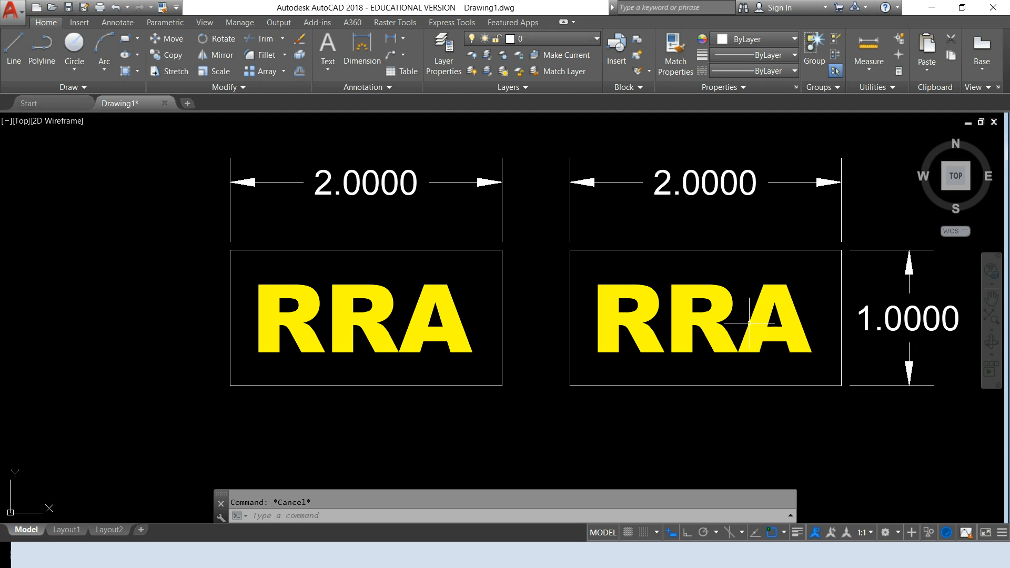
click(456, 24)
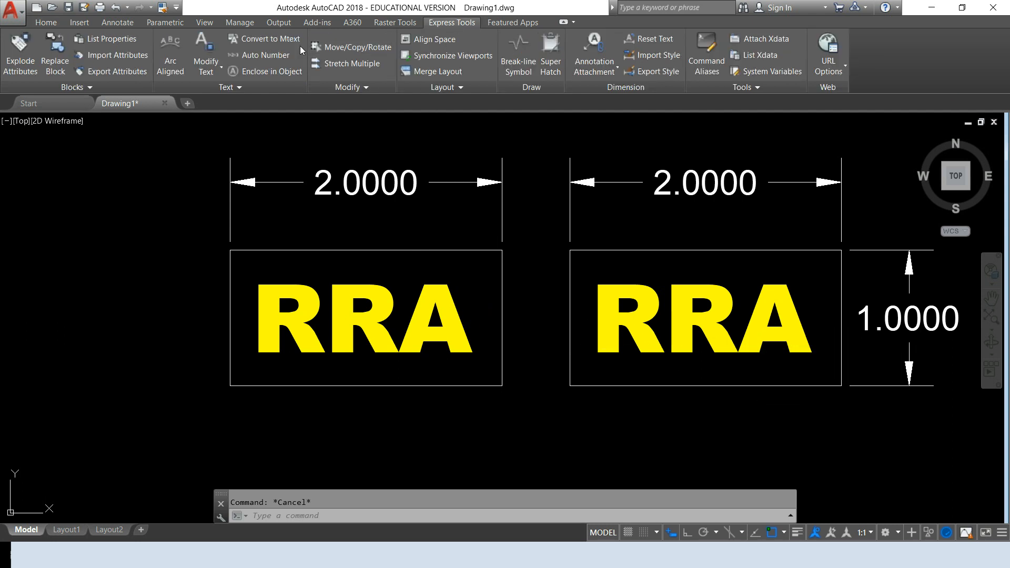
click(221, 71)
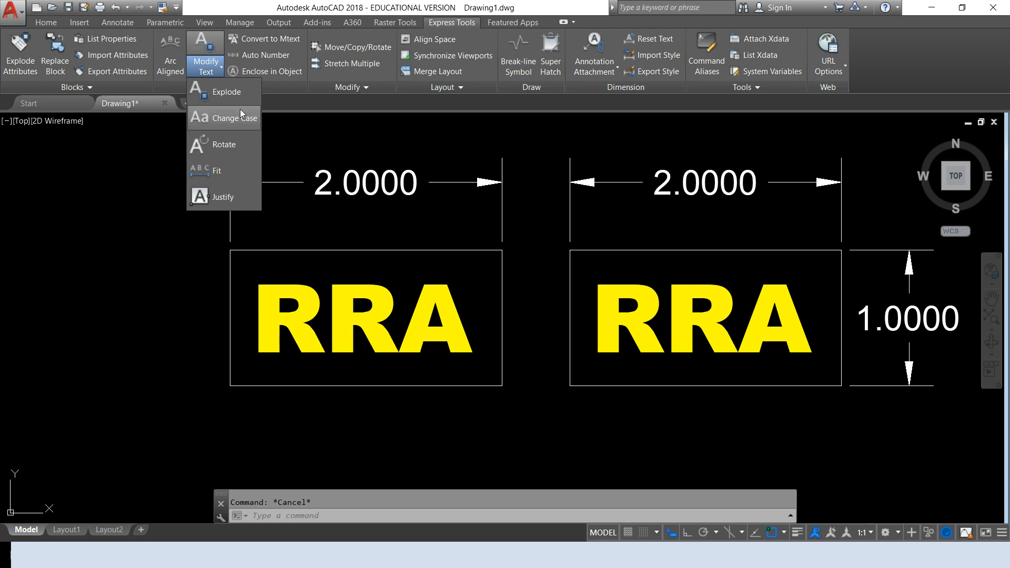
click(102, 244)
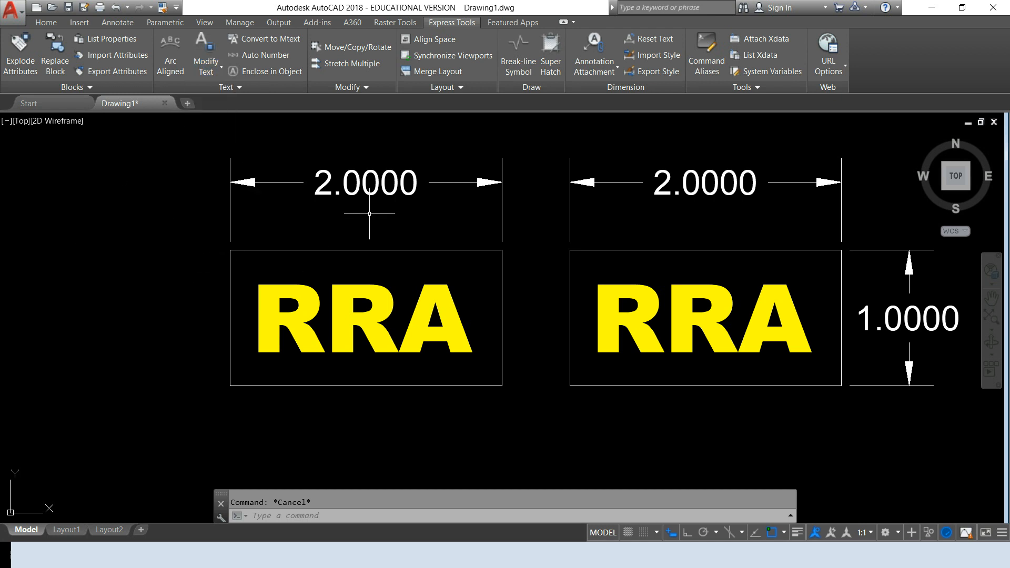
click(351, 250)
key(Escape)
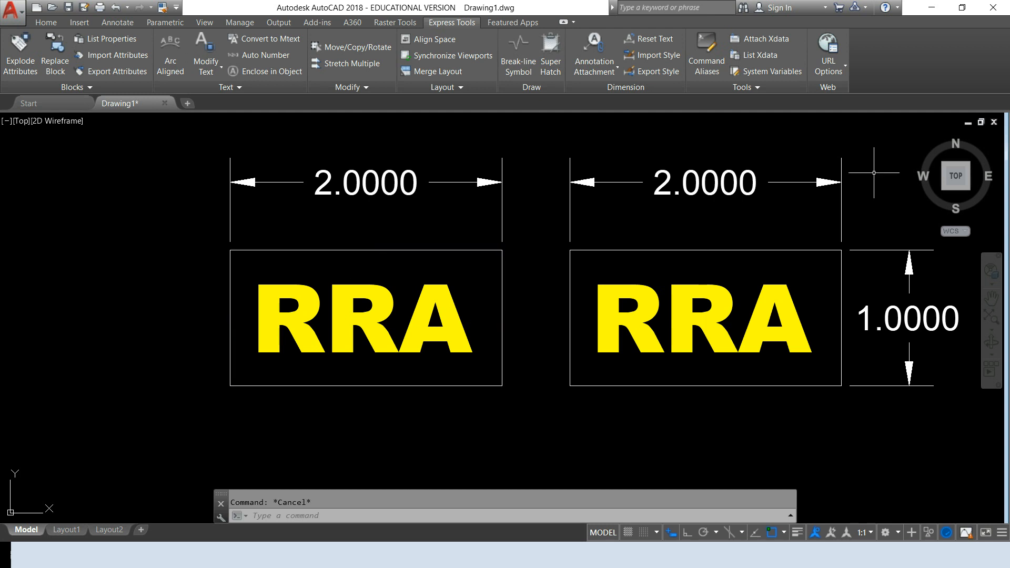
Step: Set the drawing's viewpoint to SE Isometric
click(945, 168)
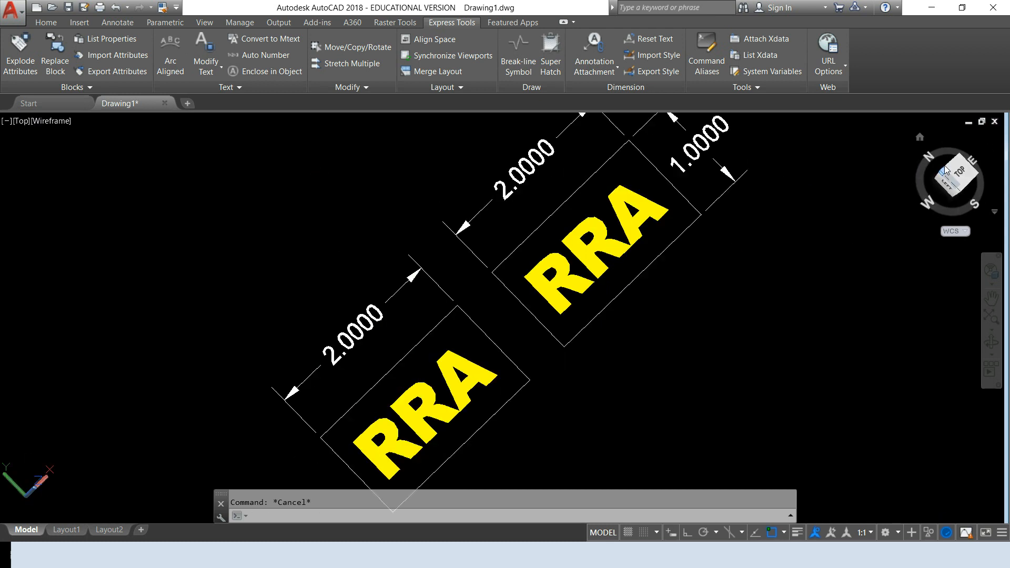
click(972, 164)
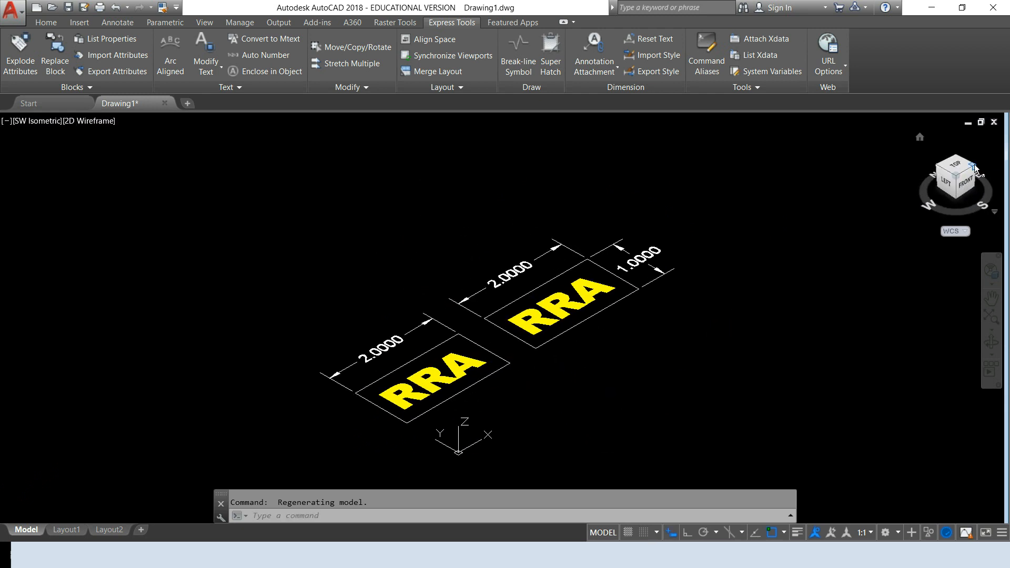
click(974, 168)
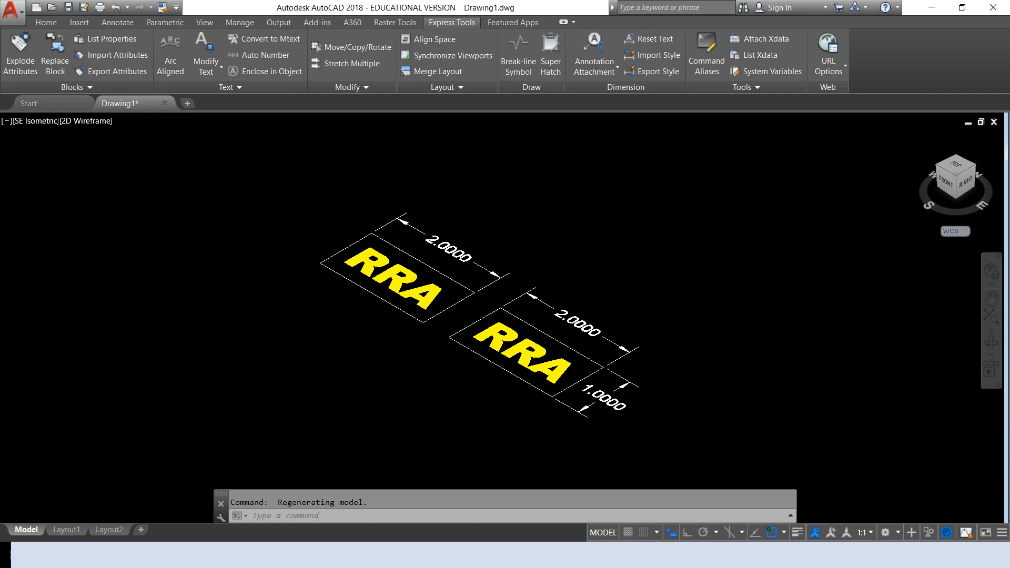
scroll(383, 251, up, 4)
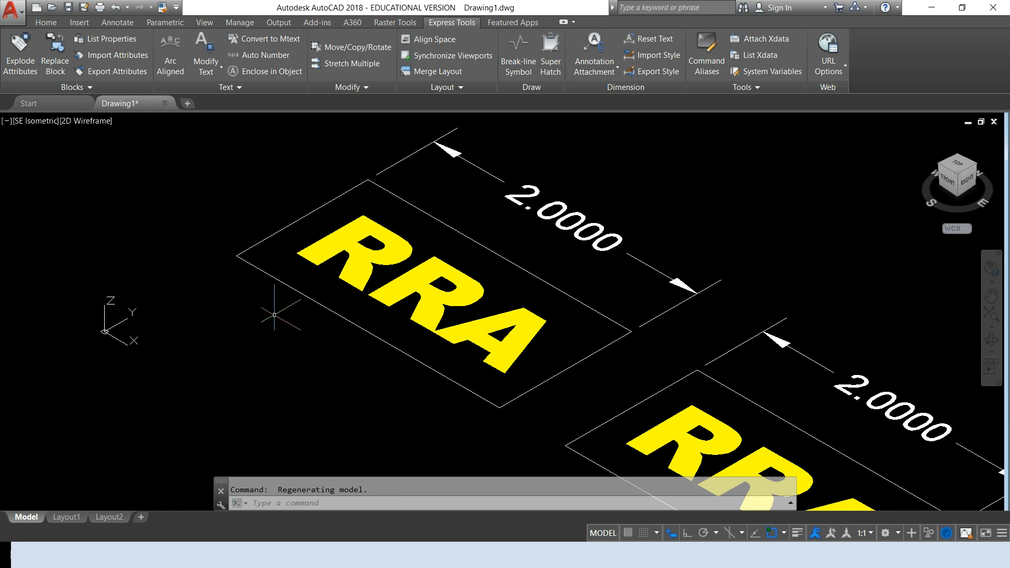
Step: Extrude the rectangle around the first RRA text downward by 1/16
text(EXTRUDE)
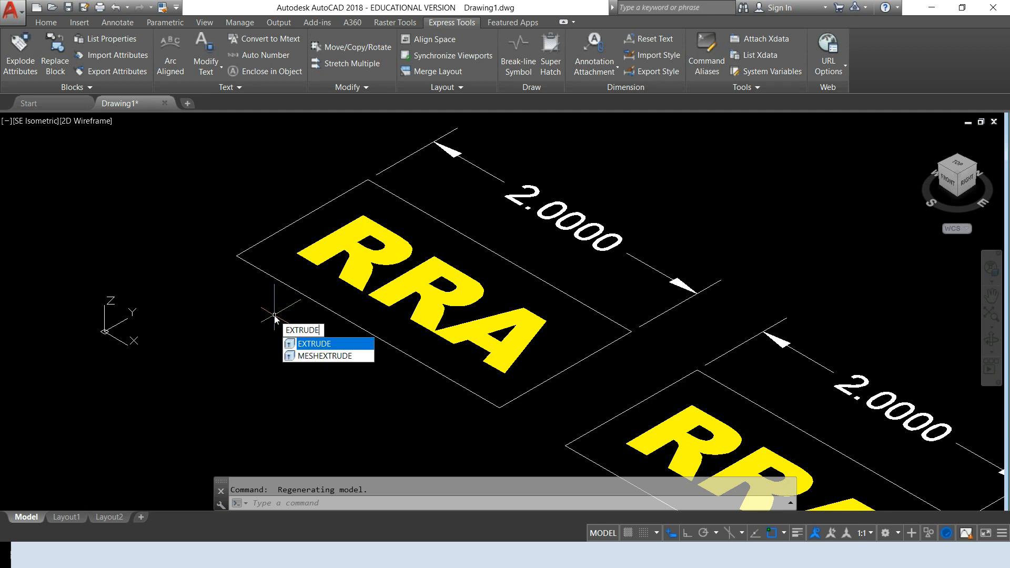
key(Return)
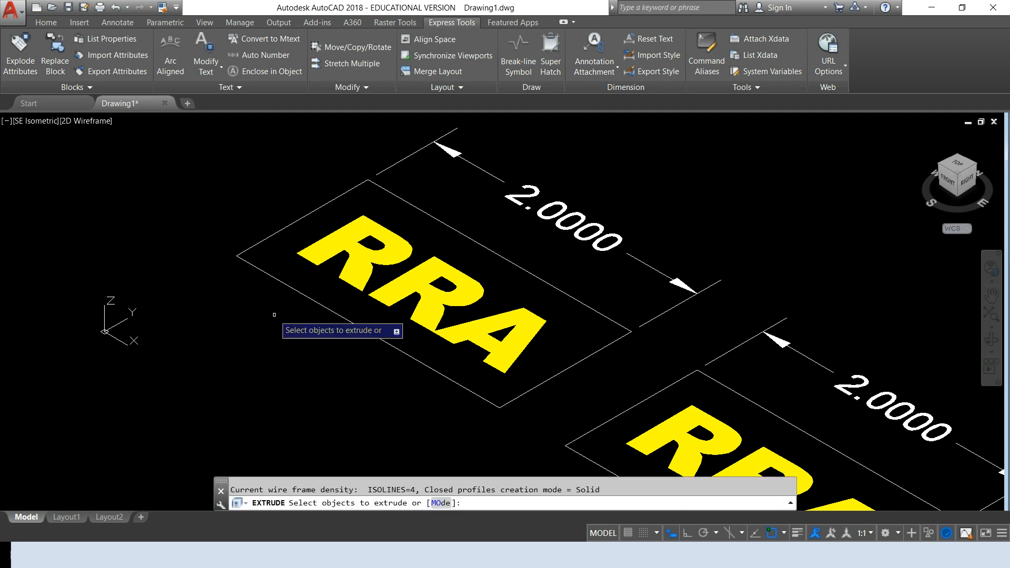
click(296, 291)
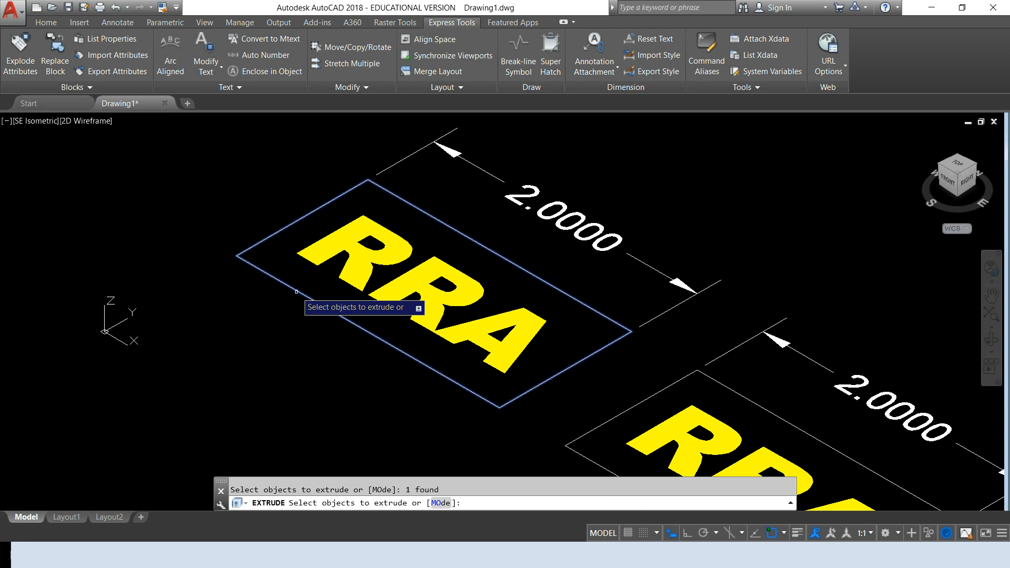
key(Return)
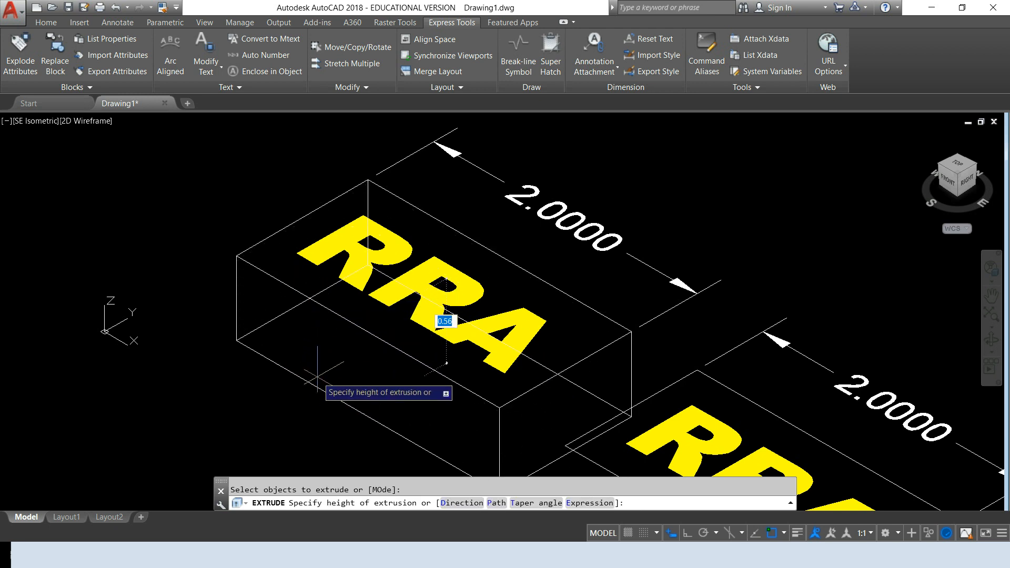
text(1/16)
key(Return)
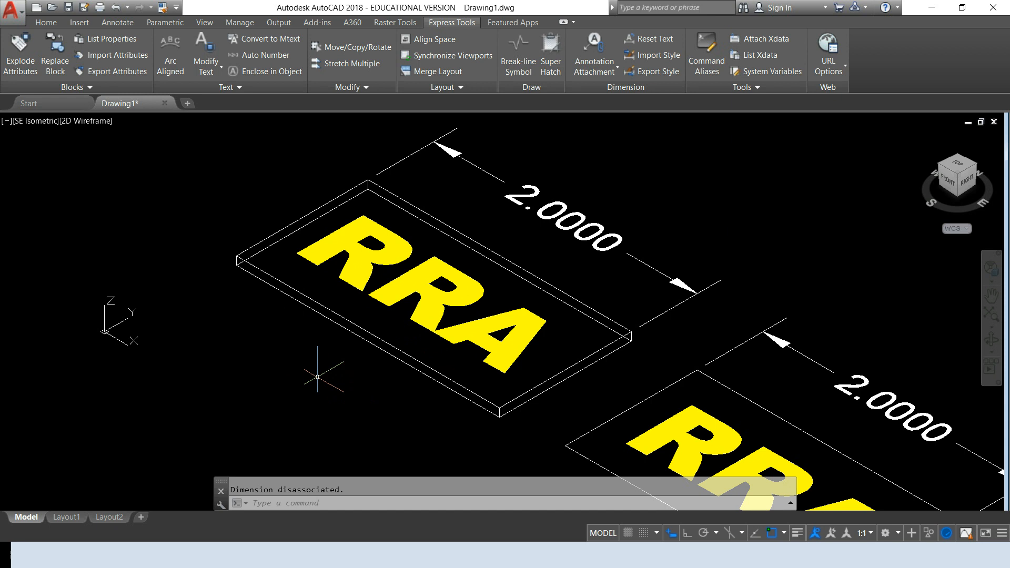
mouse_move(450, 369)
middle_down()
mouse_move(373, 279)
mouse_move(340, 256)
middle_up()
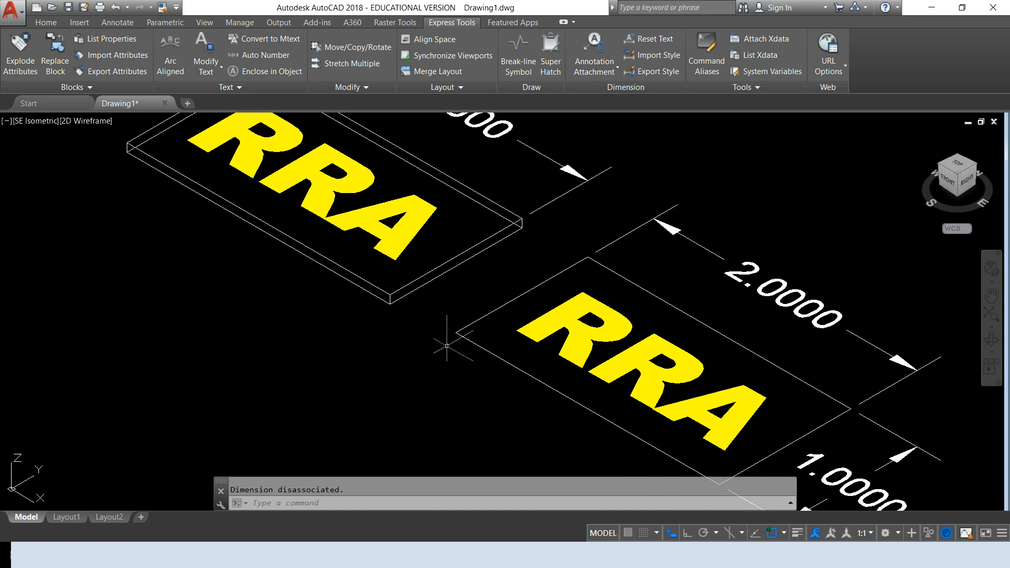
mouse_move(452, 340)
middle_down()
mouse_move(501, 408)
mouse_move(549, 433)
middle_up()
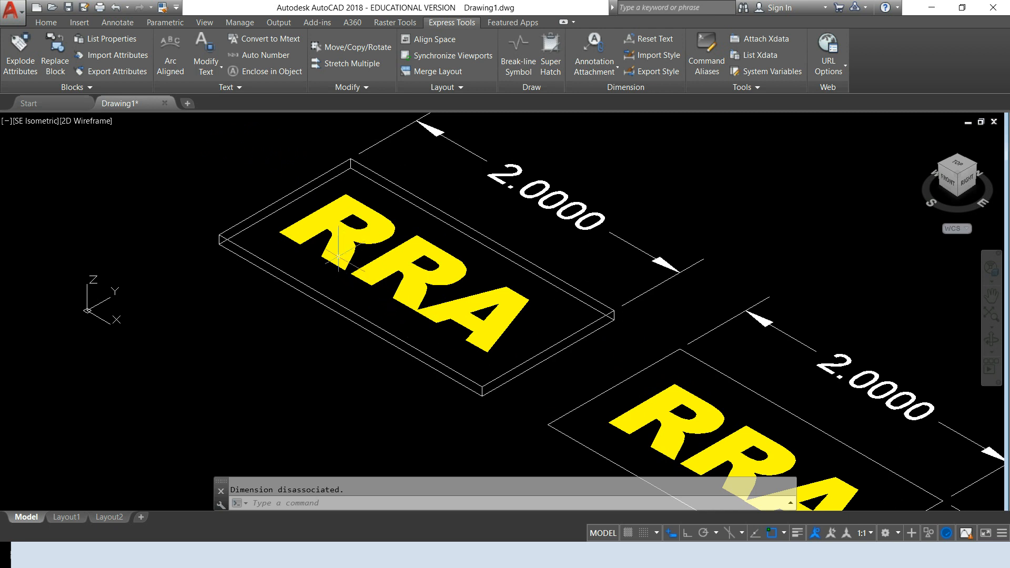
mouse_move(339, 266)
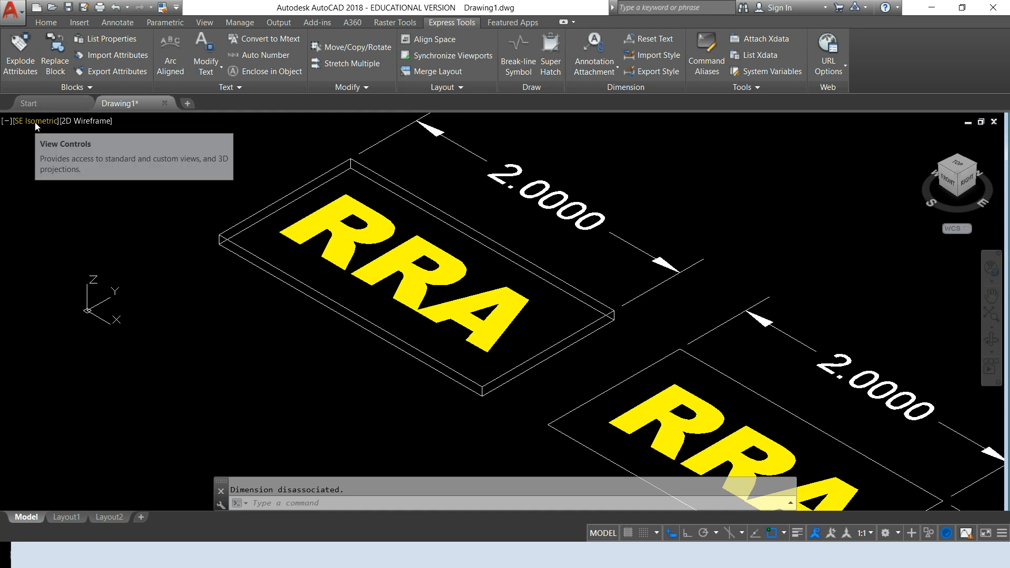
Step: Preview the model in the Shaded and Realistic visual styles, and return it to 2D Wireframe
click(88, 121)
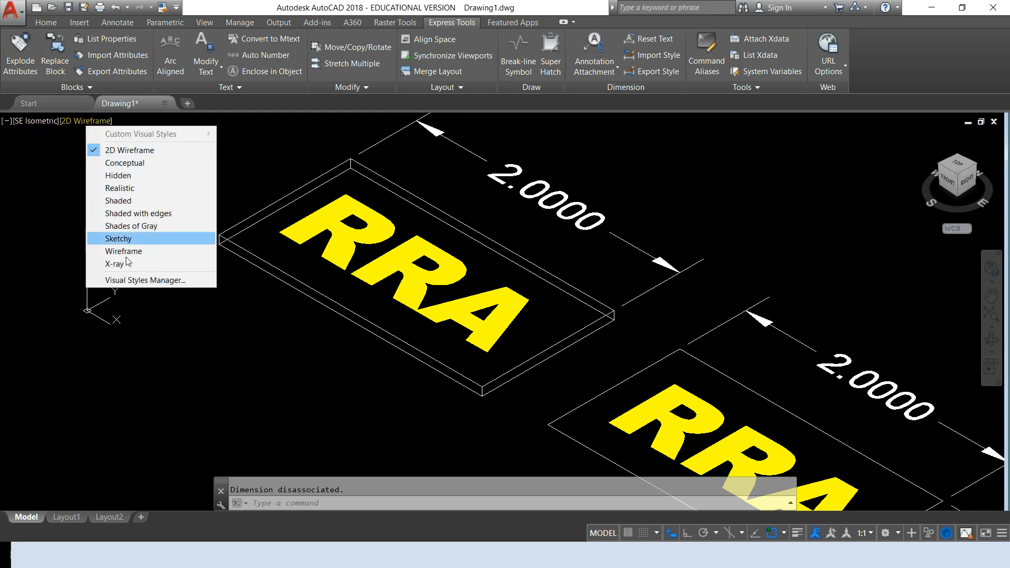
click(120, 201)
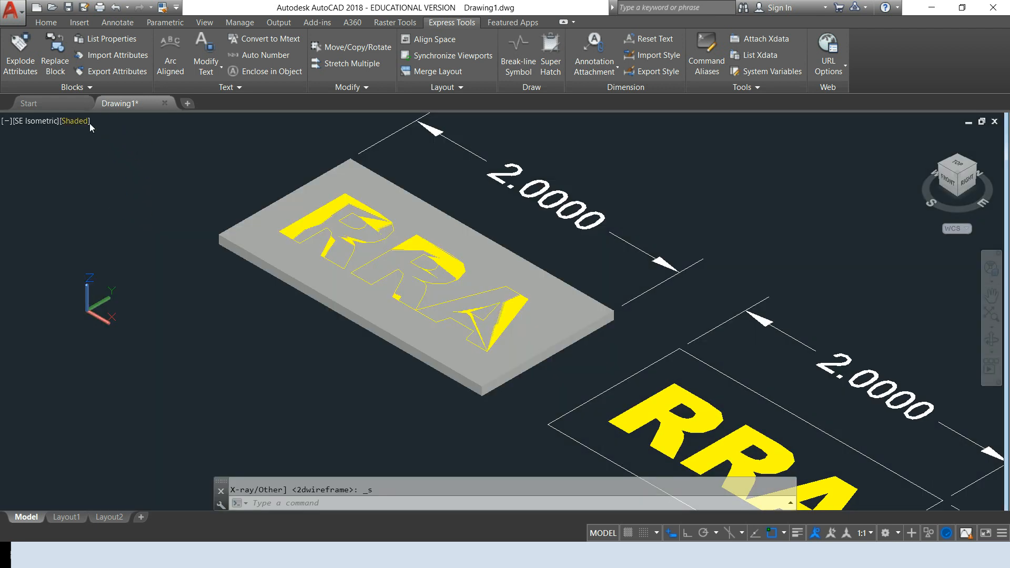
click(76, 121)
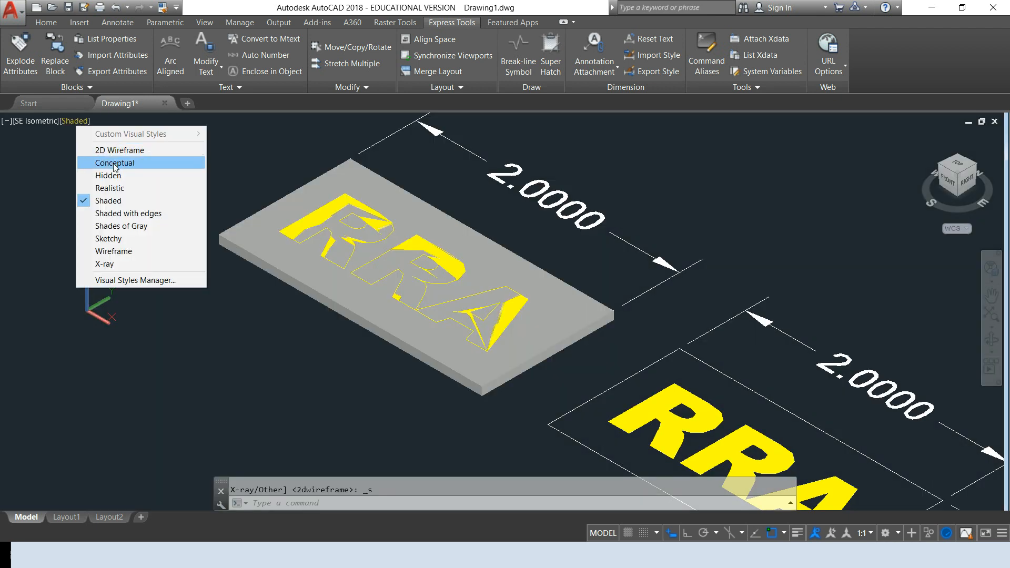
click(125, 189)
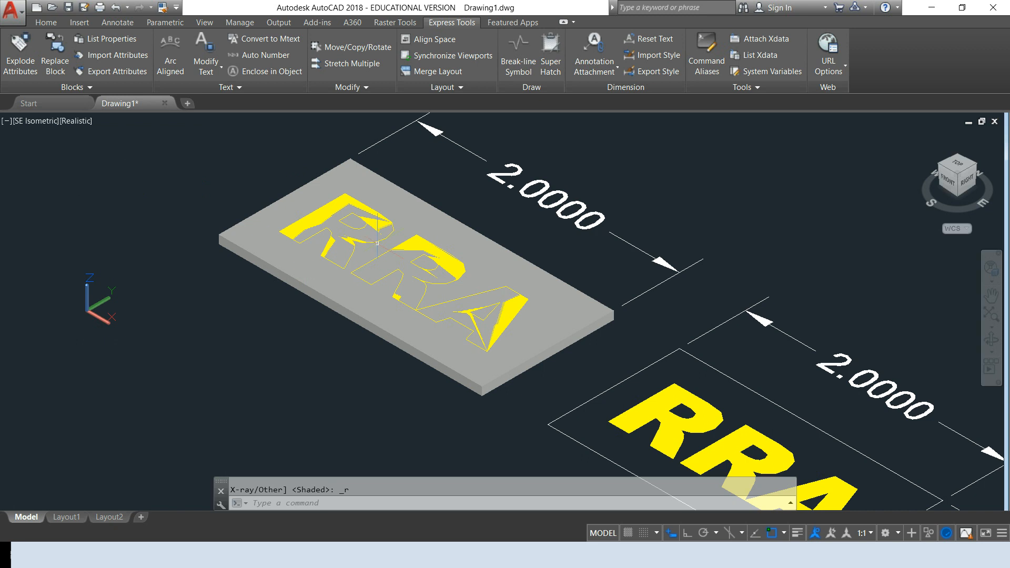
click(81, 122)
click(121, 150)
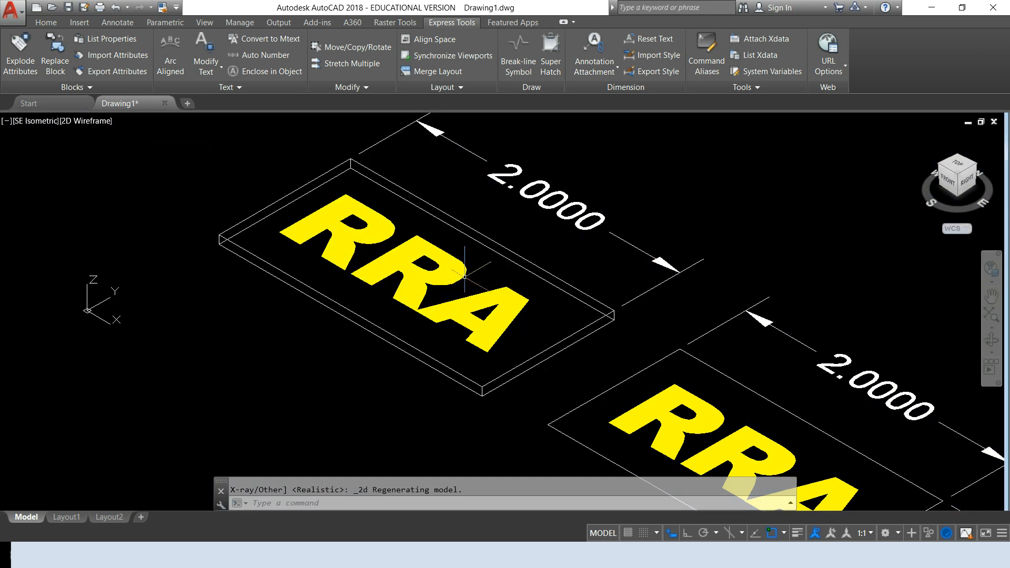
Step: Set the viewpoint to Top and explode the left RRA text into polylines with Explode Text
click(962, 167)
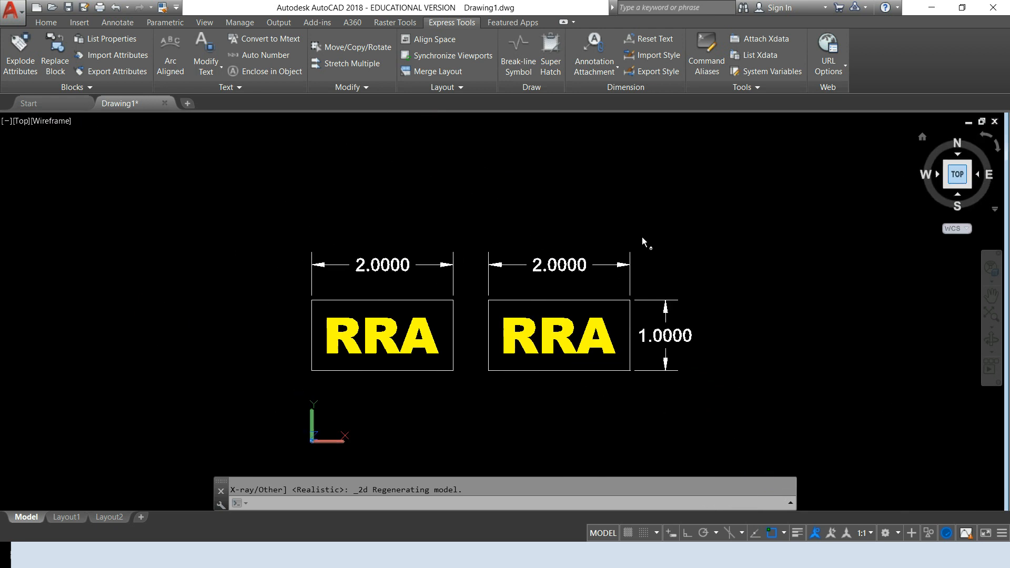
scroll(389, 326, up, 6)
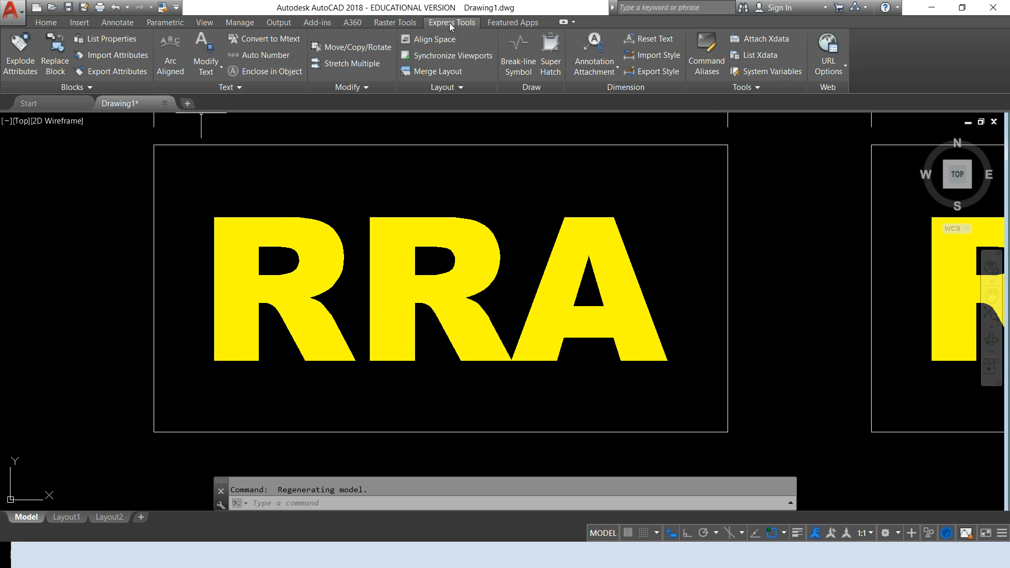
click(222, 67)
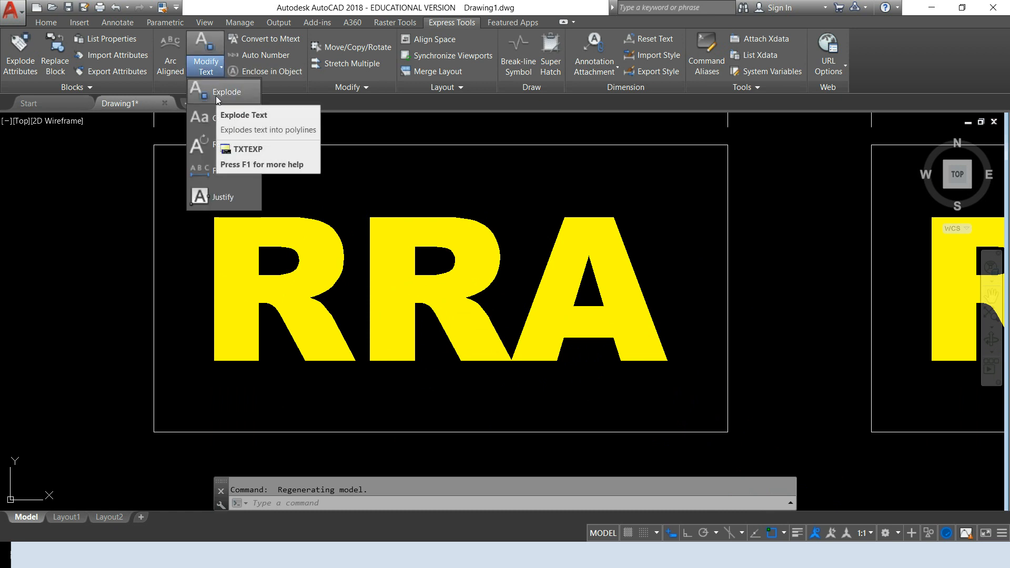
click(216, 94)
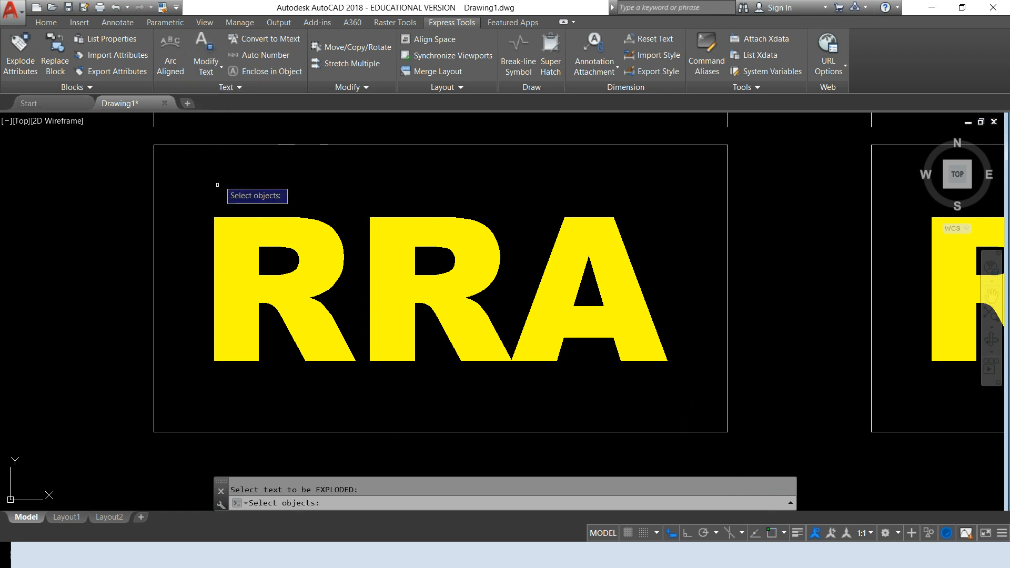
click(217, 230)
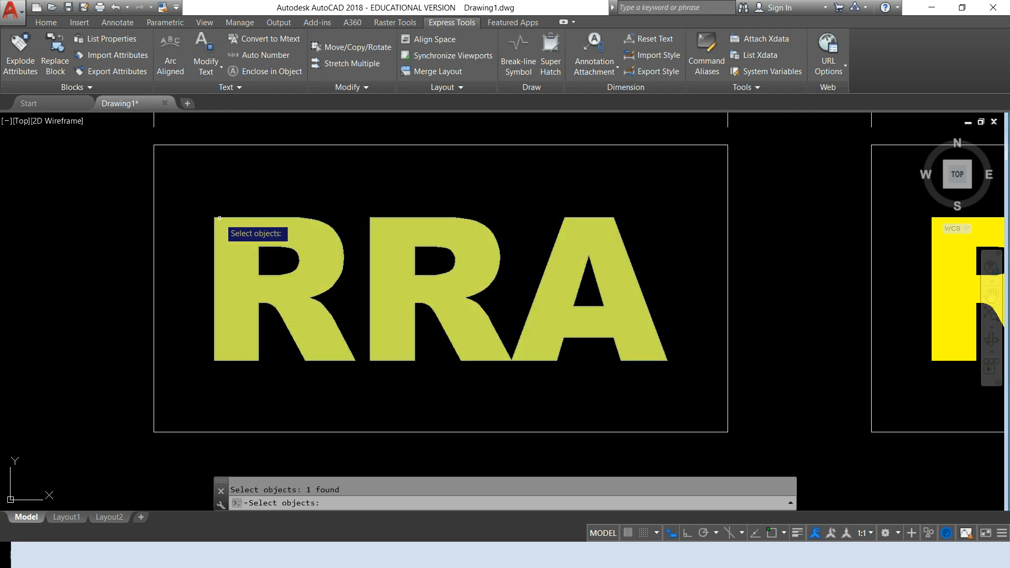
key(Return)
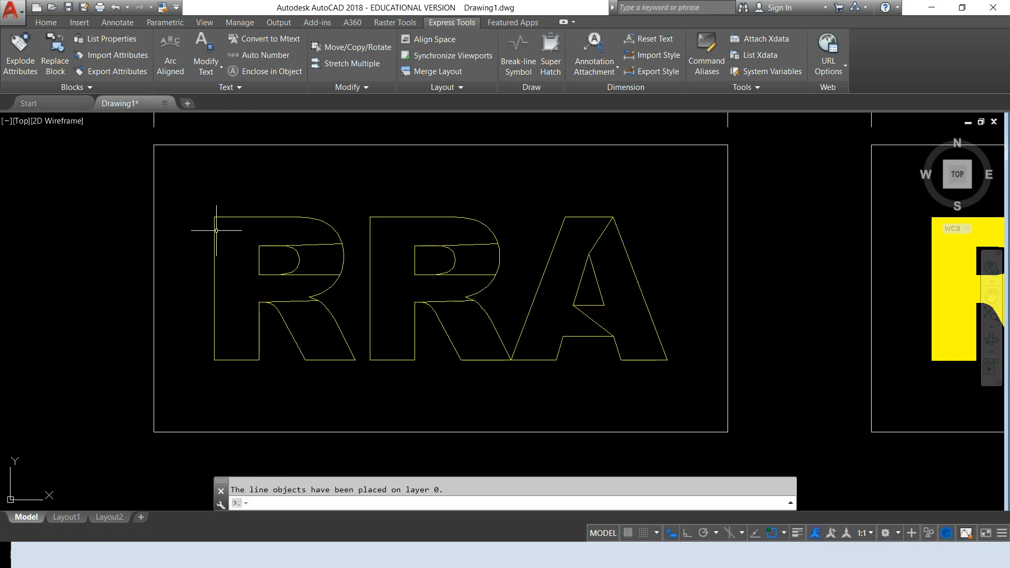
click(318, 221)
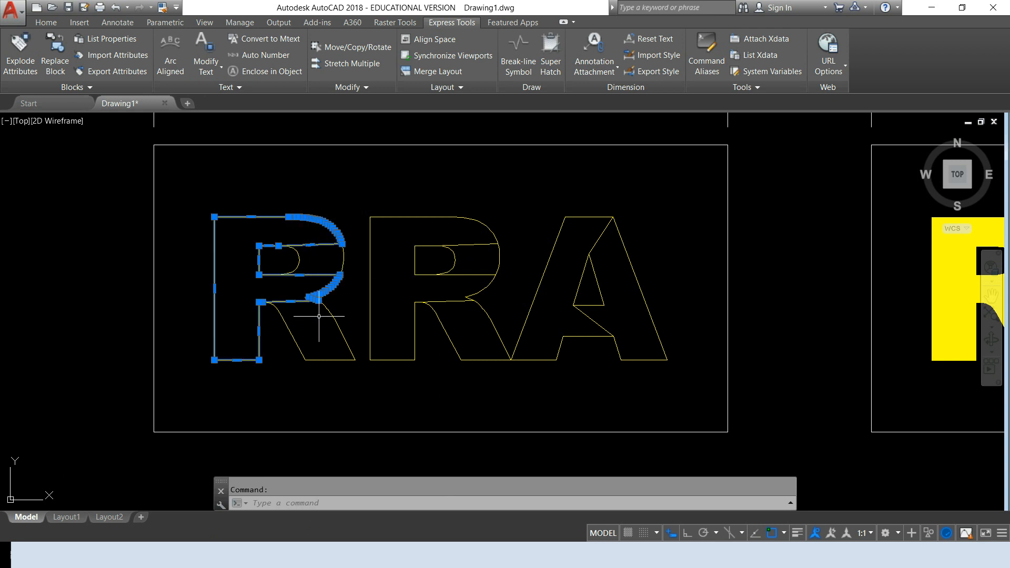
key(Escape)
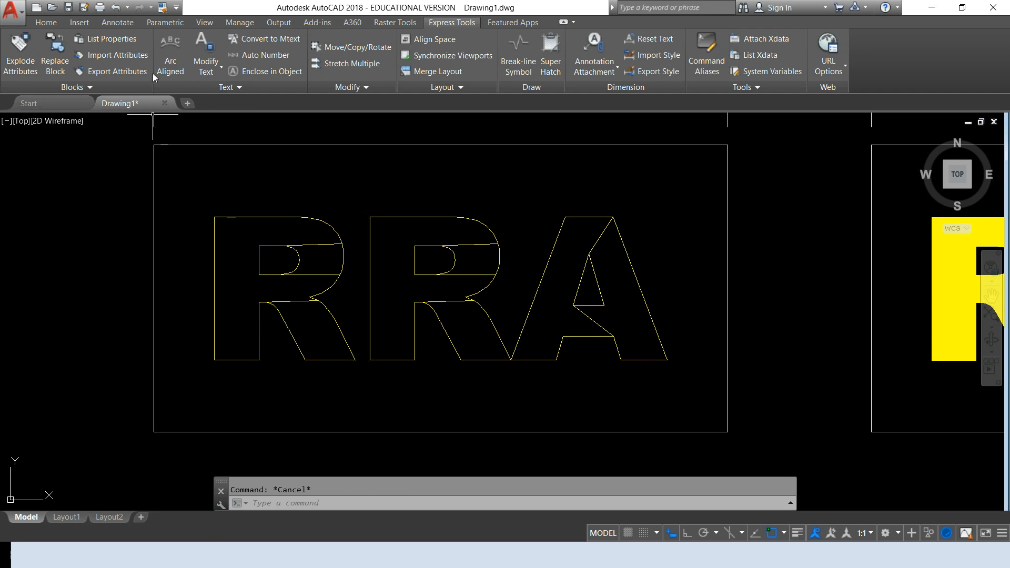
Step: Trim away the connecting lines inside the exploded R, R and A outlines, using all letter polylines as cutting edges
click(52, 23)
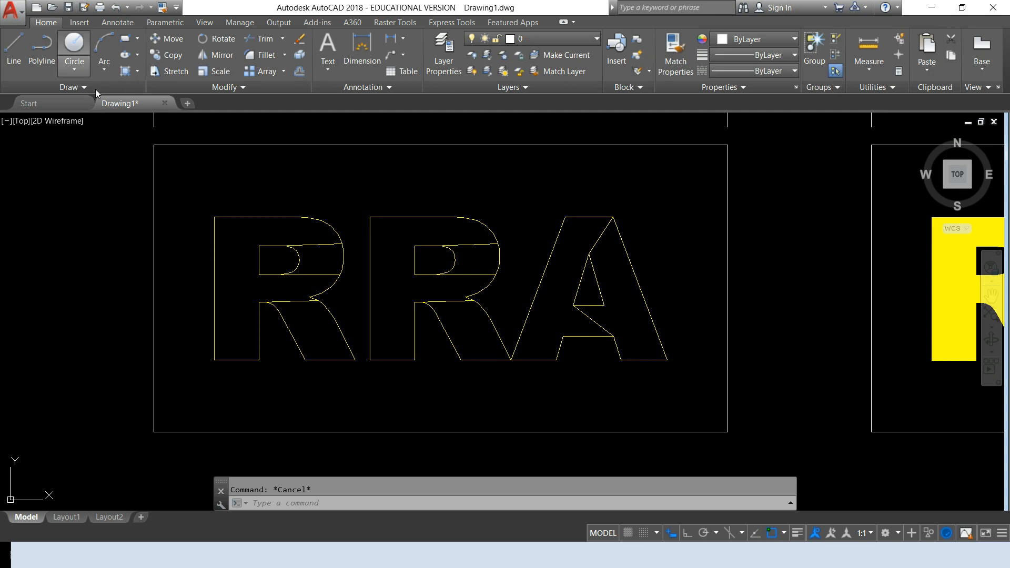
click(261, 39)
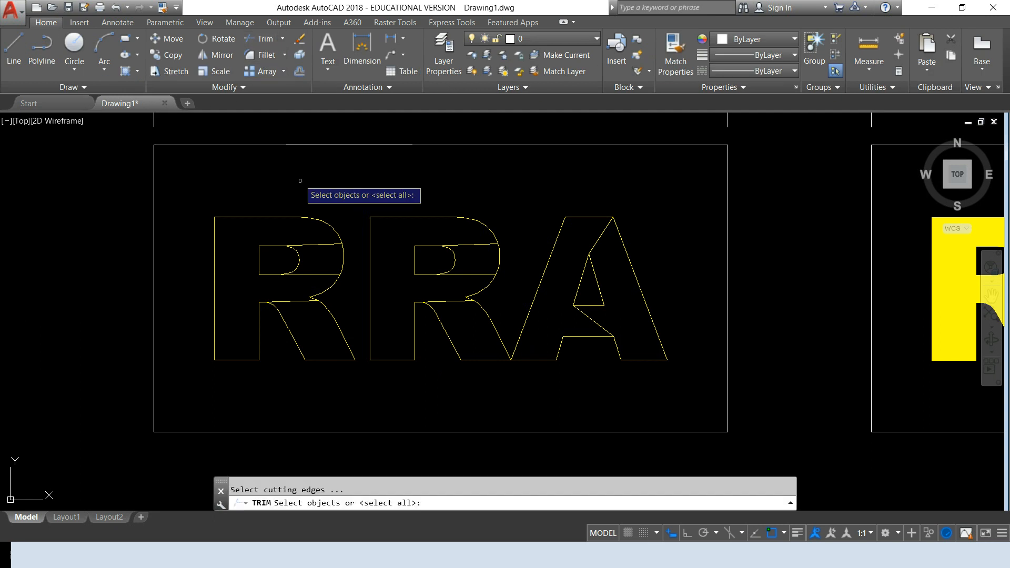
click(170, 184)
click(676, 396)
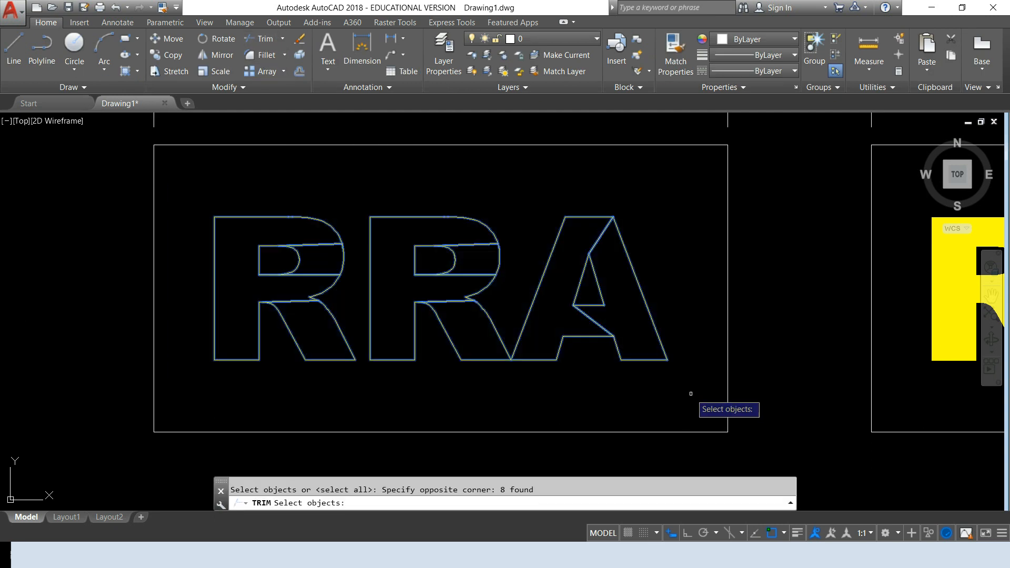
key(Return)
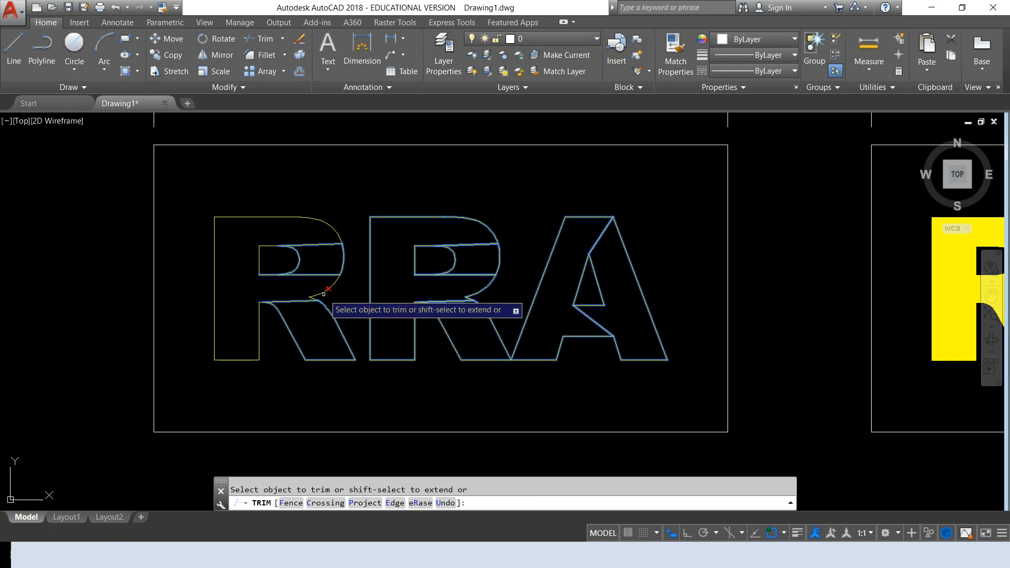
click(296, 315)
click(307, 241)
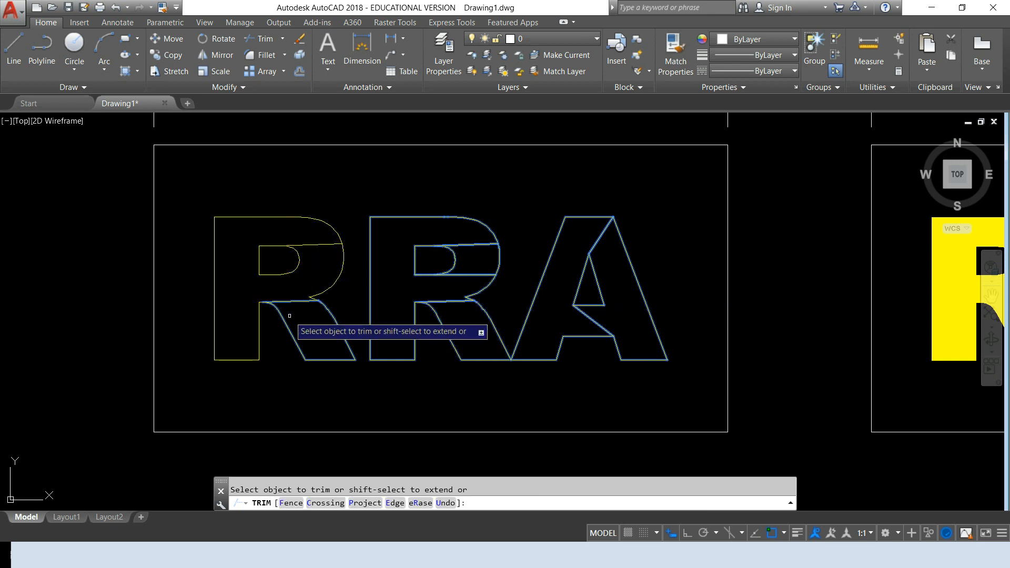
click(288, 315)
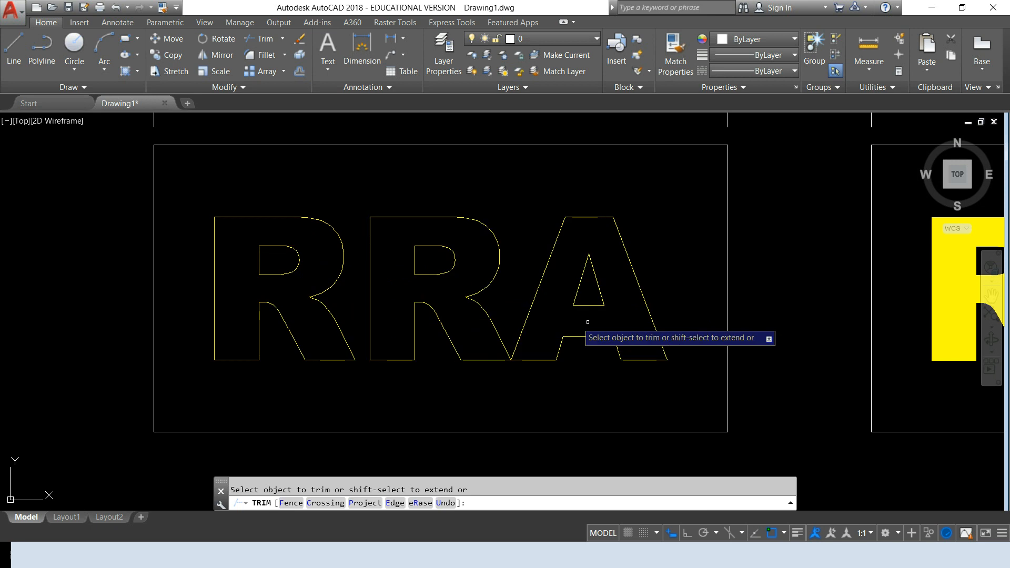
key(Escape)
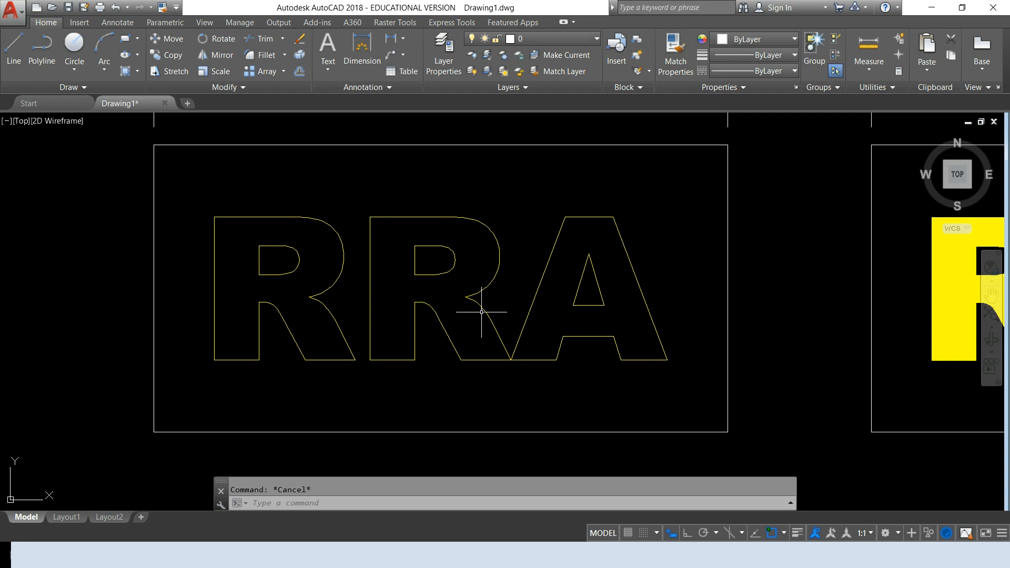
Step: Move the outlined letter A about 0.04 horizontally away from the second R with Ortho on
scroll(515, 359, up, 4)
scroll(515, 359, down, 6)
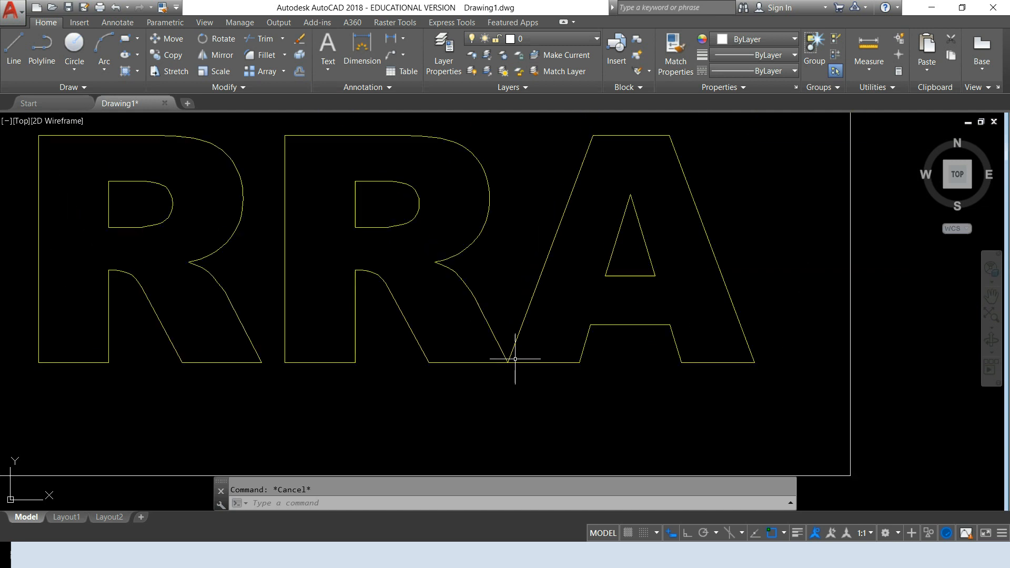
middle_drag(531, 292, 465, 274)
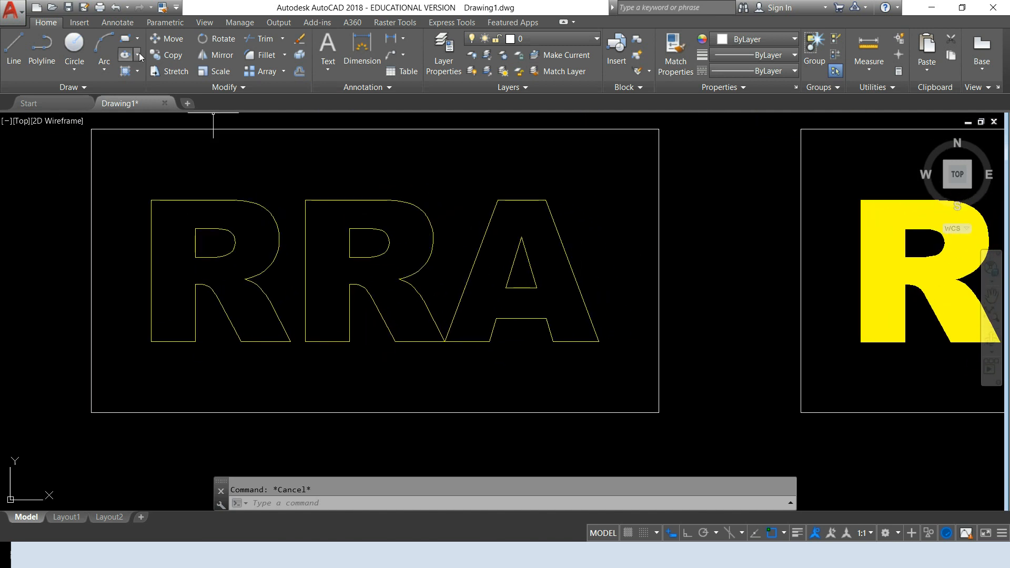
click(166, 45)
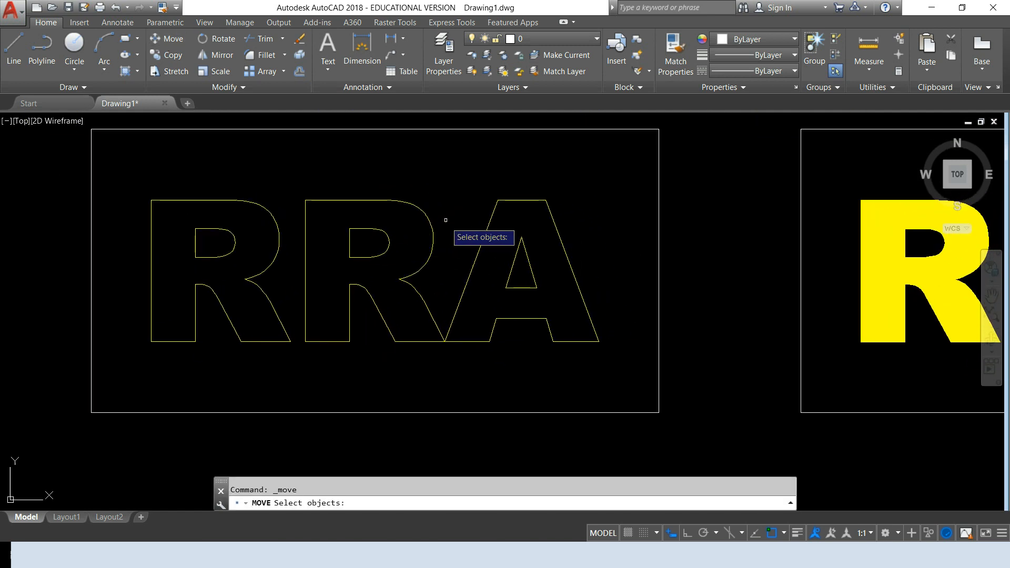
click(441, 172)
click(610, 371)
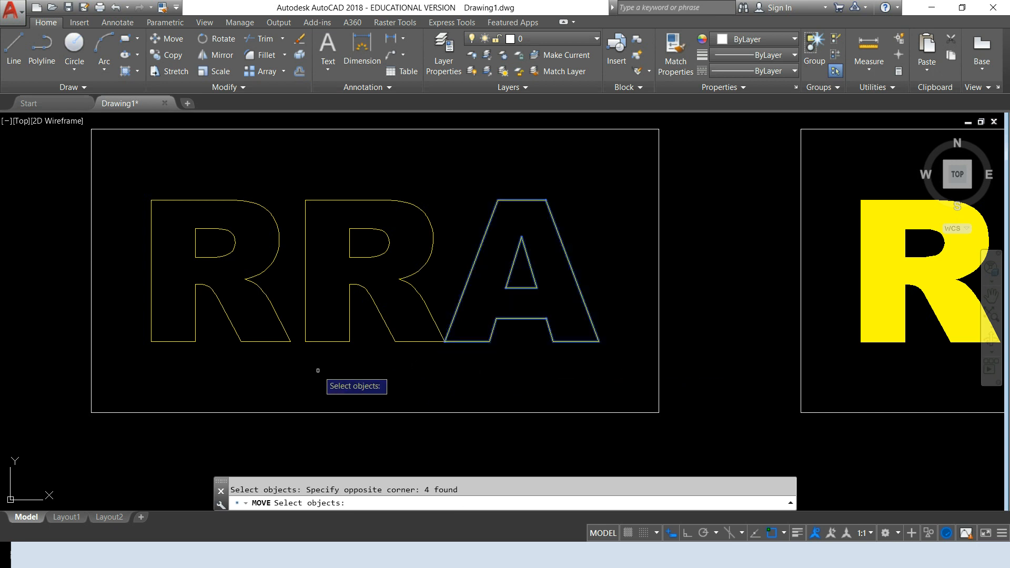
key(Return)
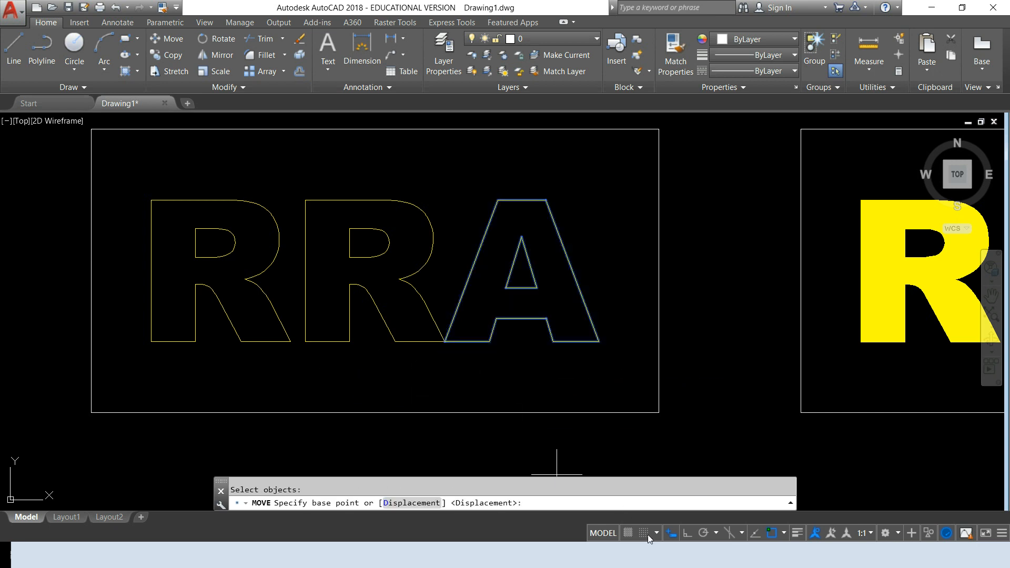
click(420, 381)
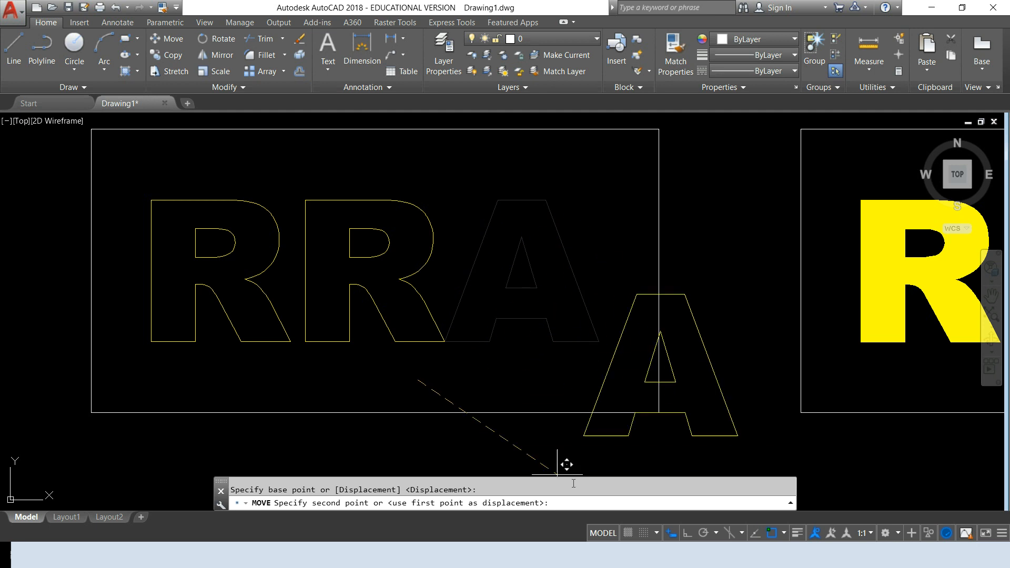
click(688, 533)
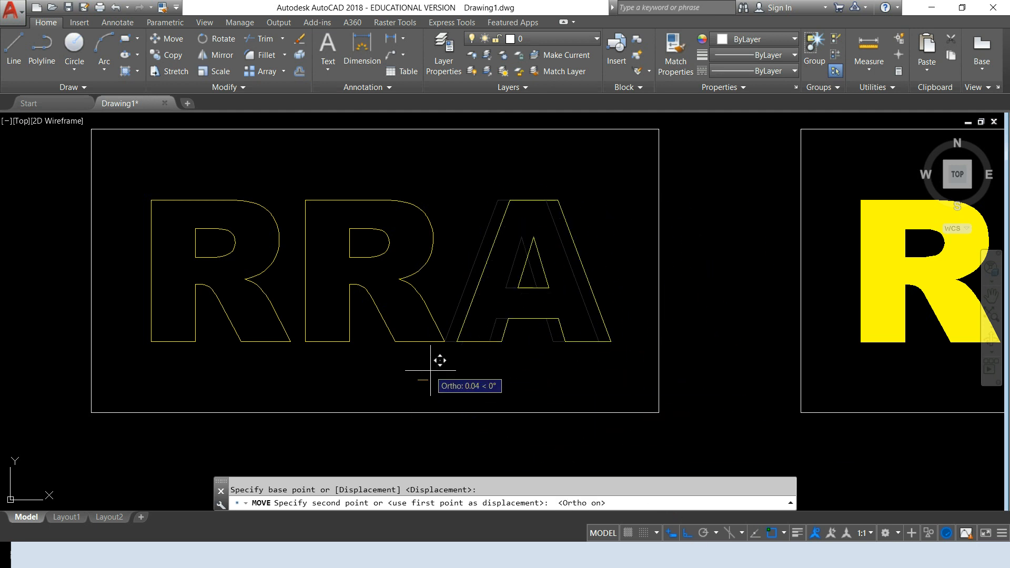
click(431, 371)
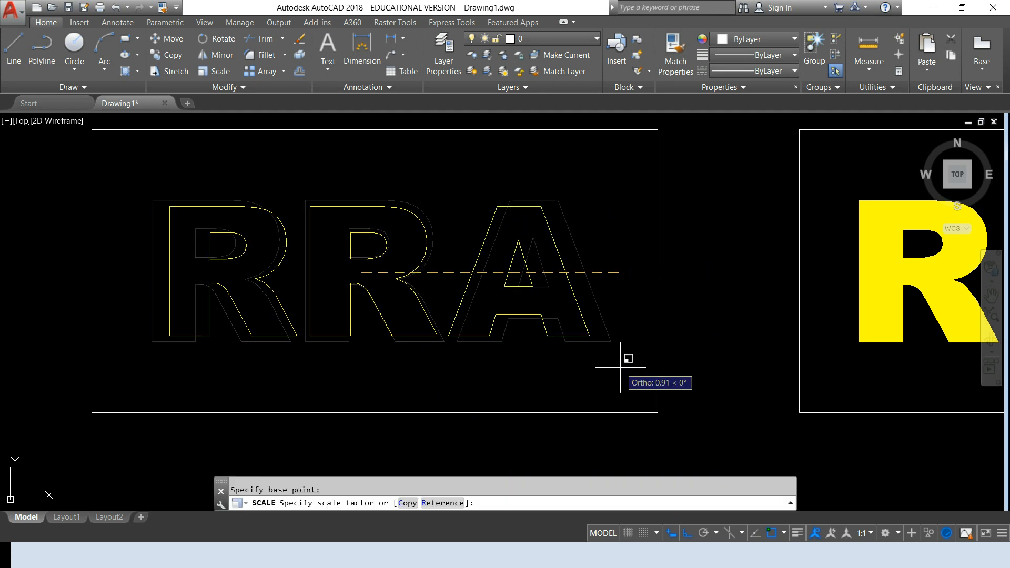
key(Escape)
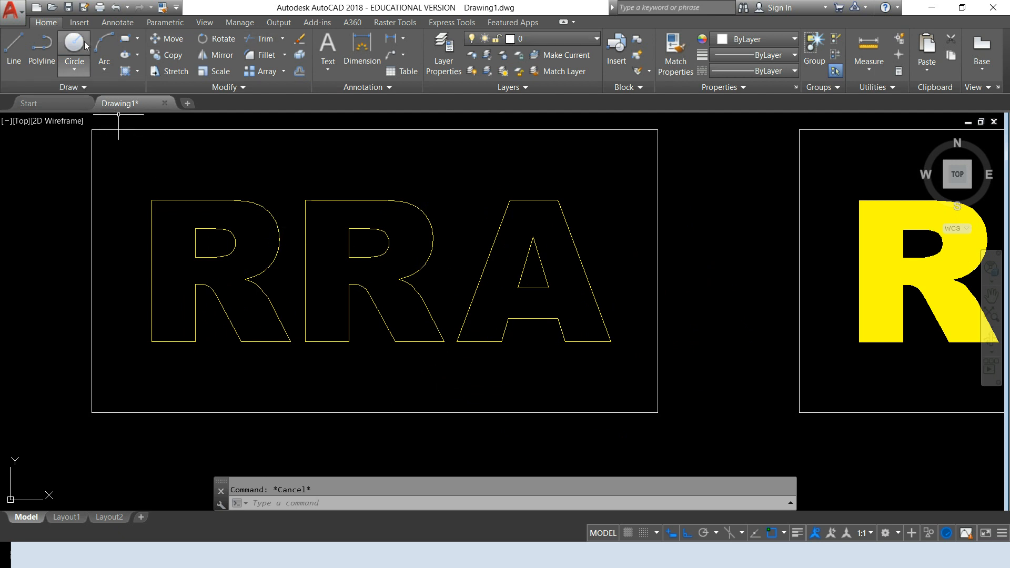
Step: Draw a diagonal line from the upper-left to the lower-right corner of the rectangle around the outlined letters
click(13, 50)
click(91, 130)
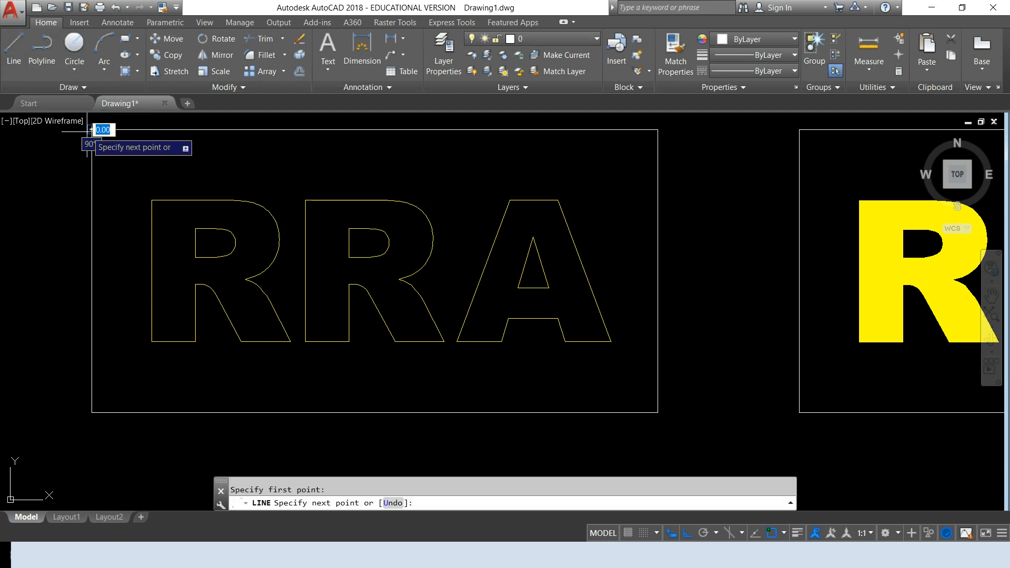
click(658, 412)
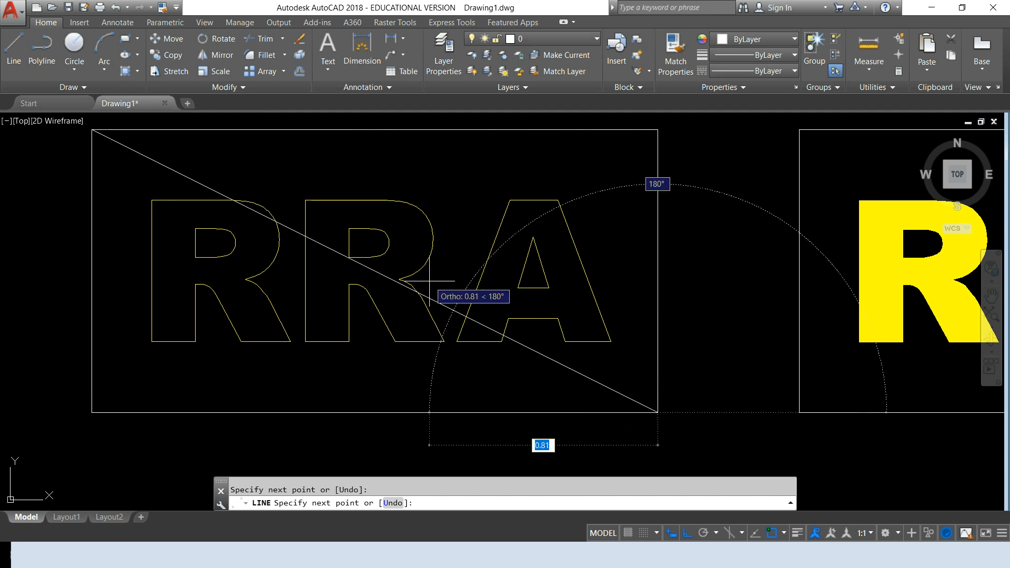
key(Escape)
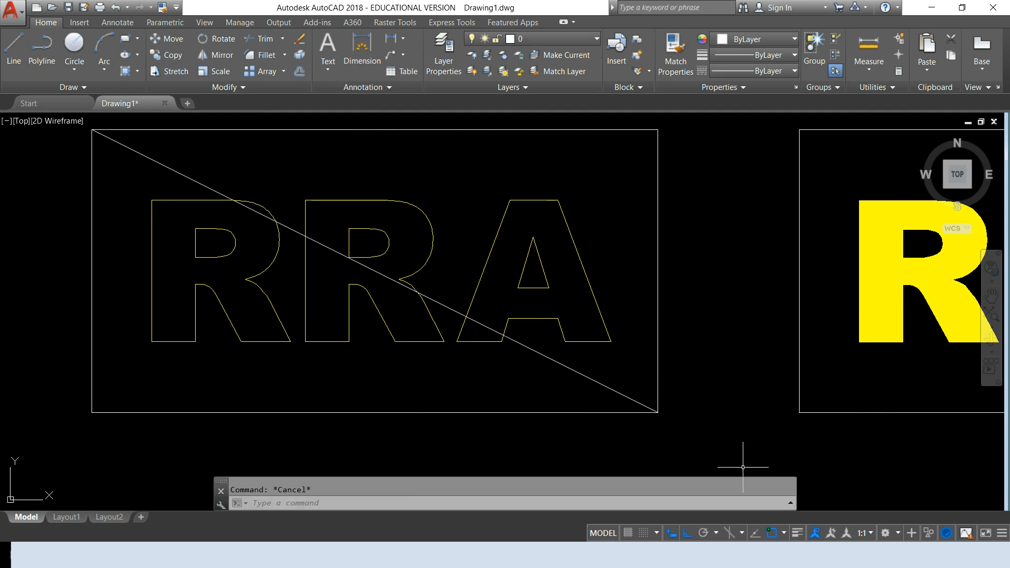
Step: Undo the last scaling of the RRA letter outlines
click(785, 535)
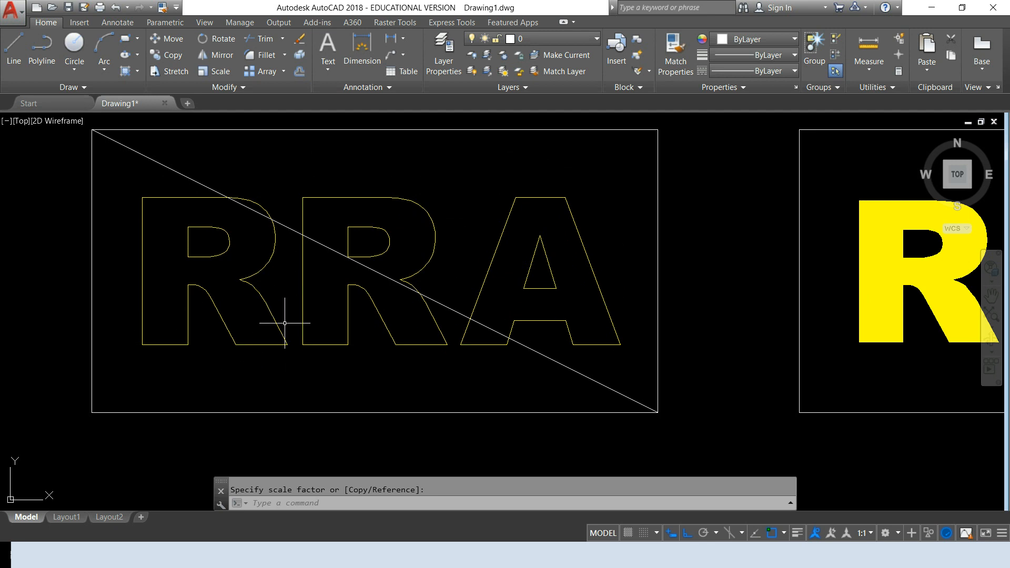
key(Escape)
key(ctrl+z)
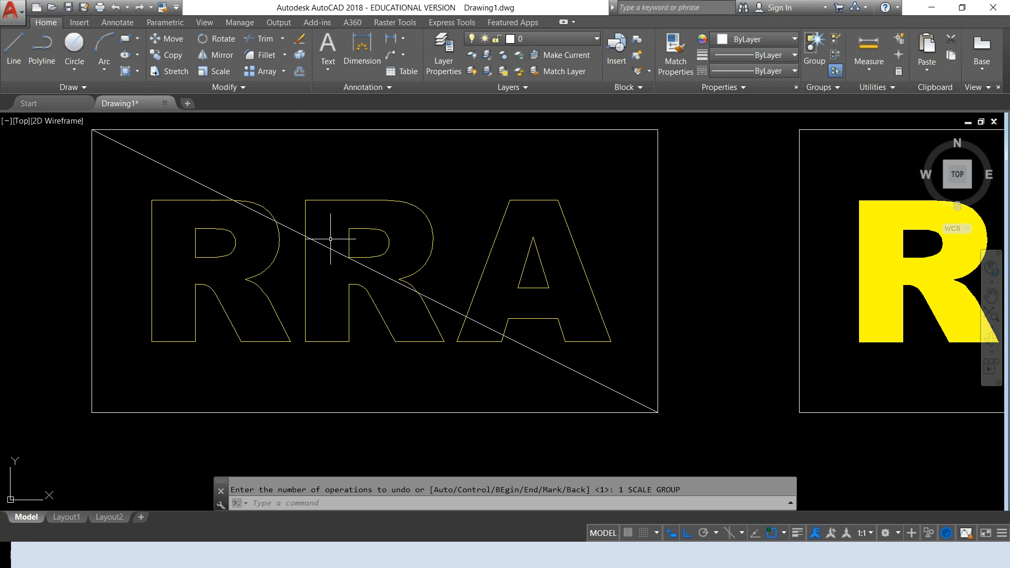
key(Escape)
Step: Offset the second R's stem and outer bowl segments outward by 1/16
click(299, 77)
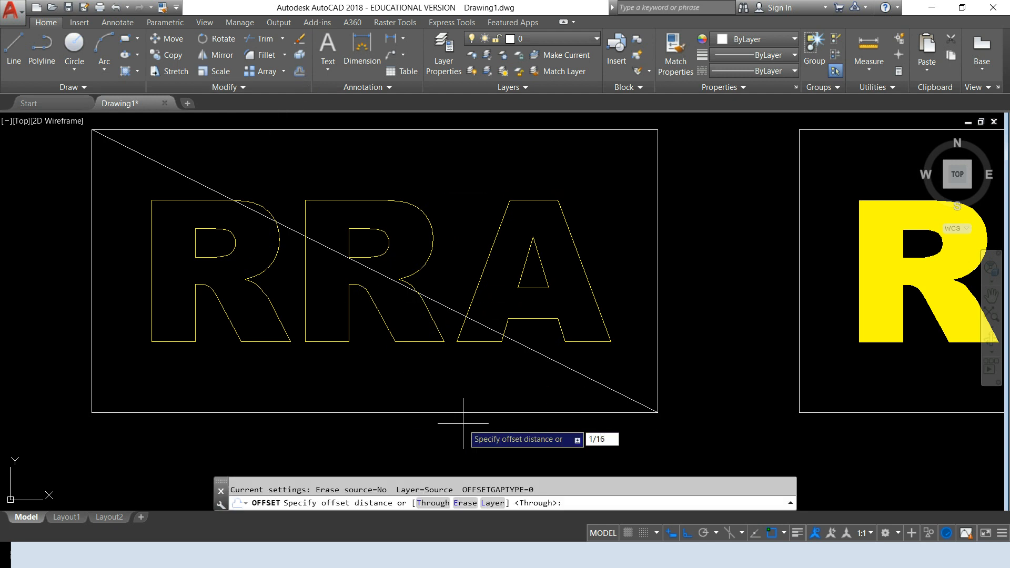
key(Return)
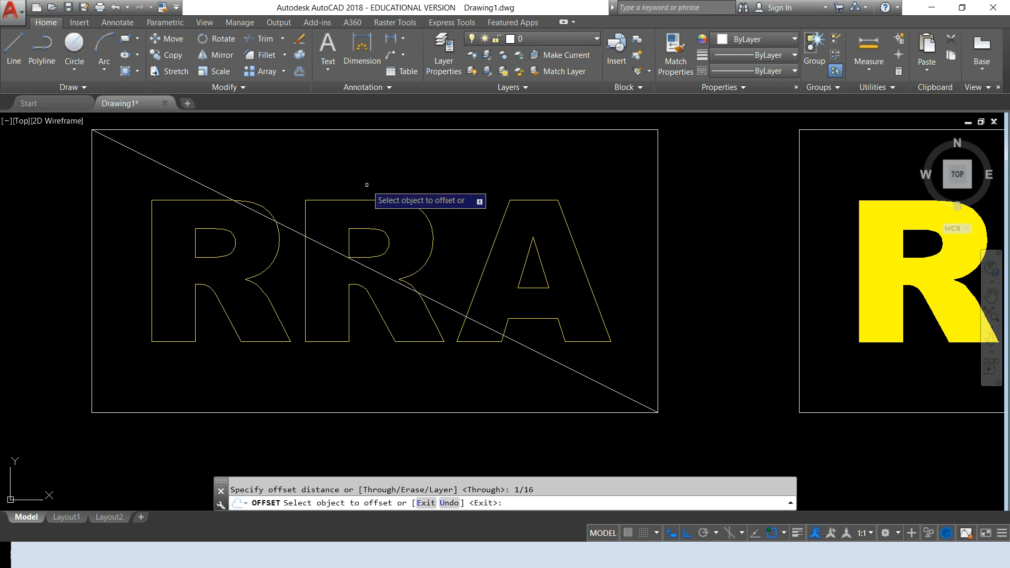
click(341, 200)
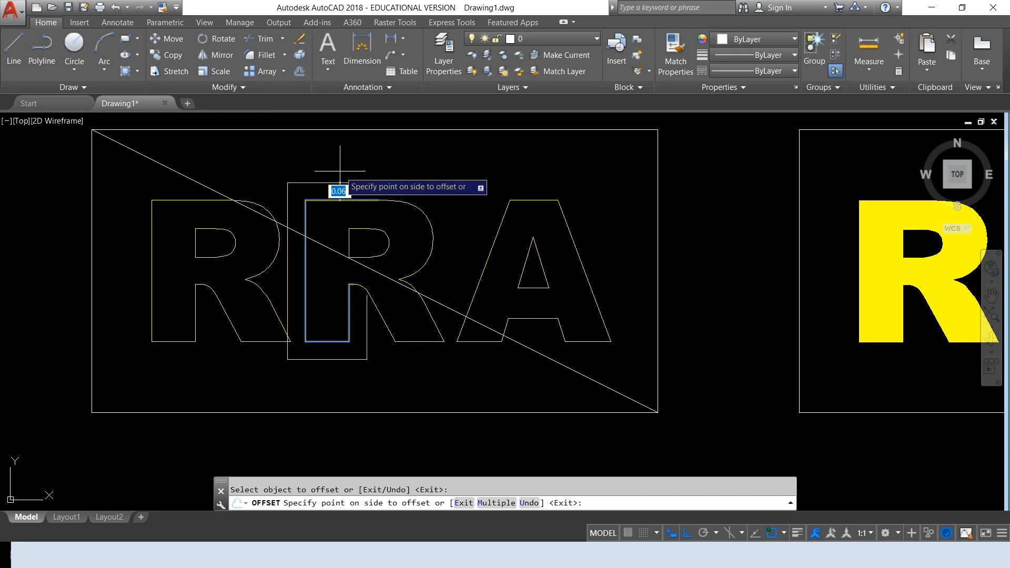
click(340, 171)
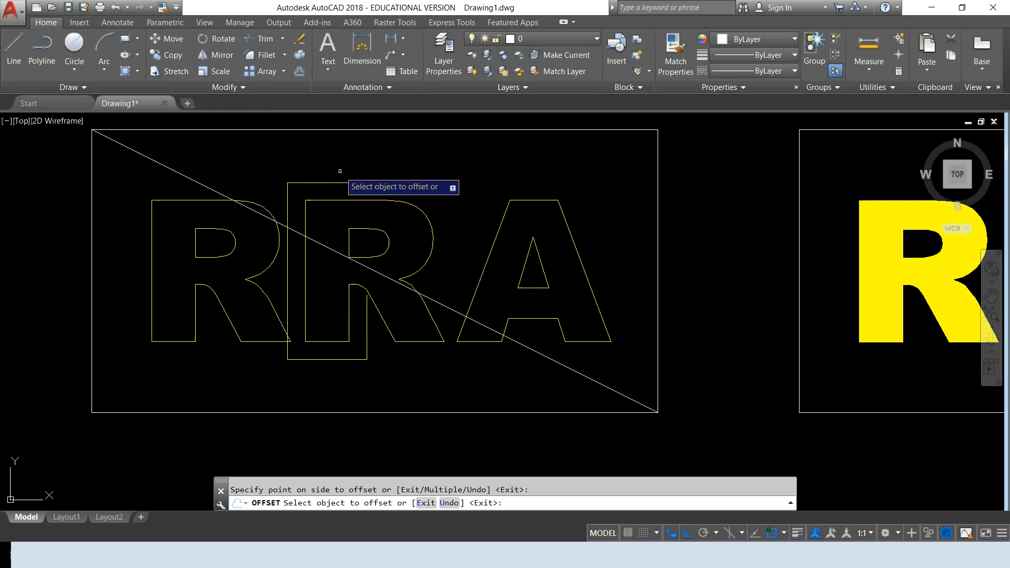
click(402, 201)
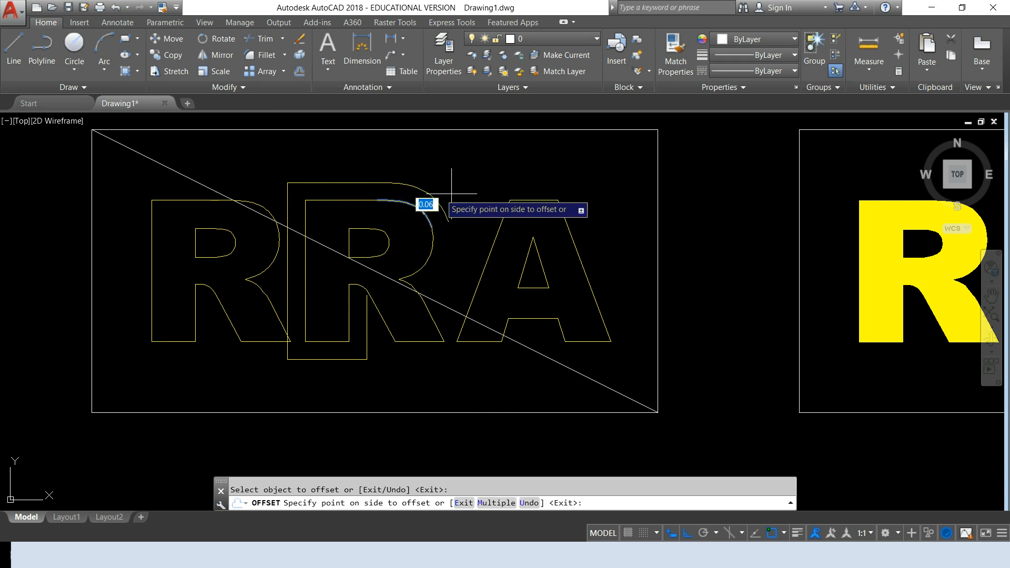
click(469, 190)
click(431, 253)
click(441, 261)
click(412, 275)
click(432, 284)
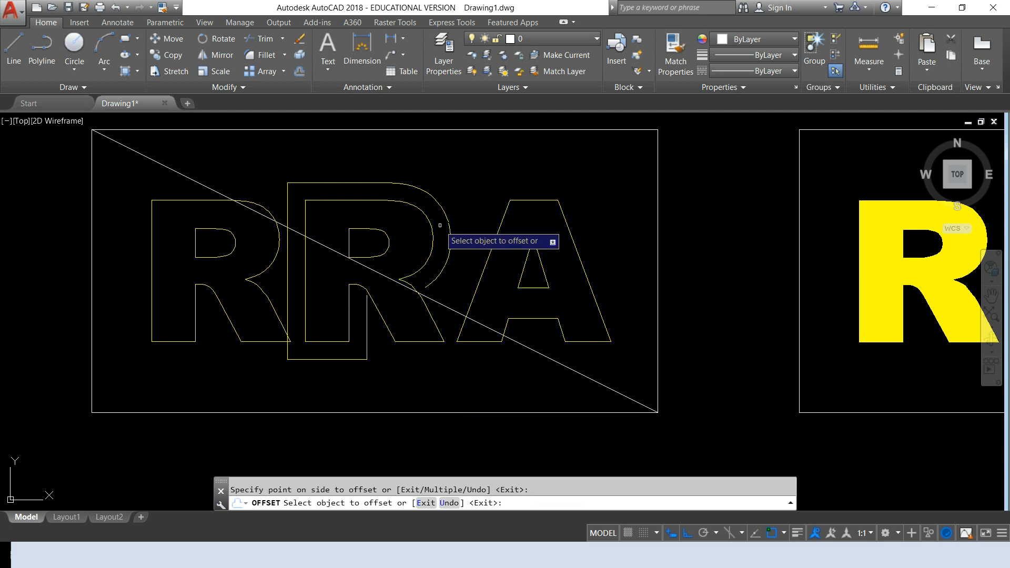
Step: Offset the second R's upper bowl curve inward and its diagonal leg outward, using the 1/16 distance
scroll(439, 224, up, 5)
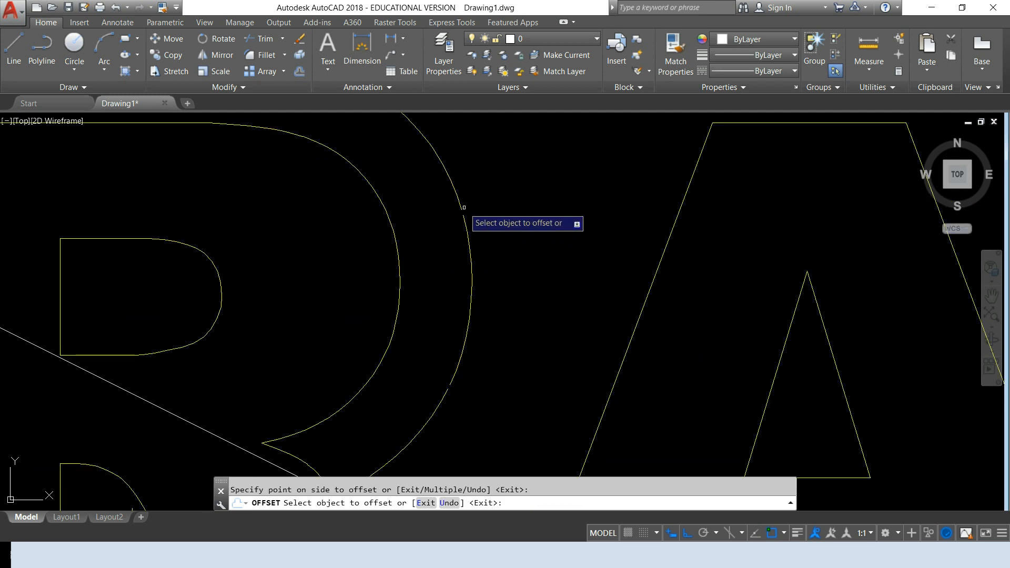
click(392, 225)
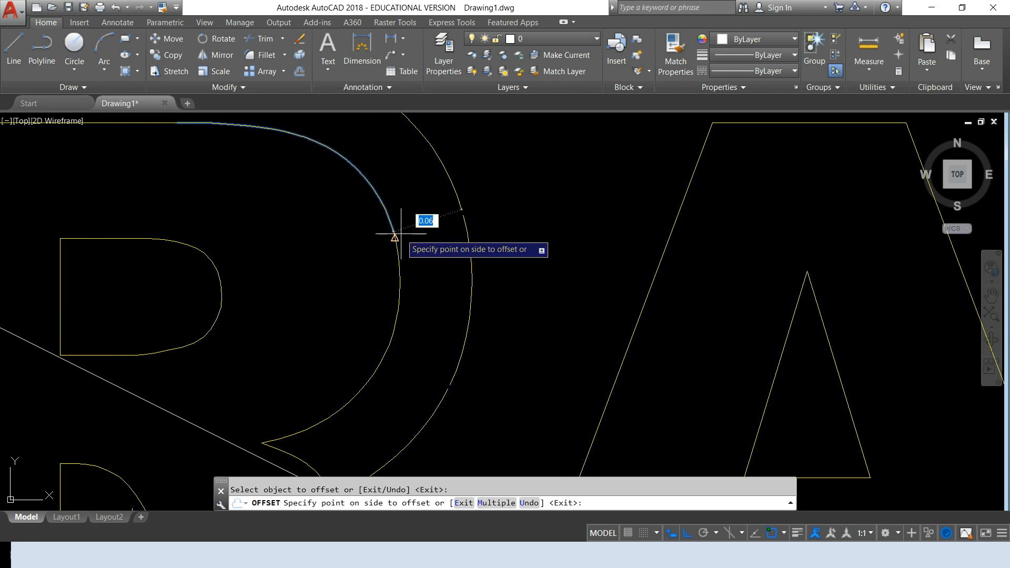
click(397, 235)
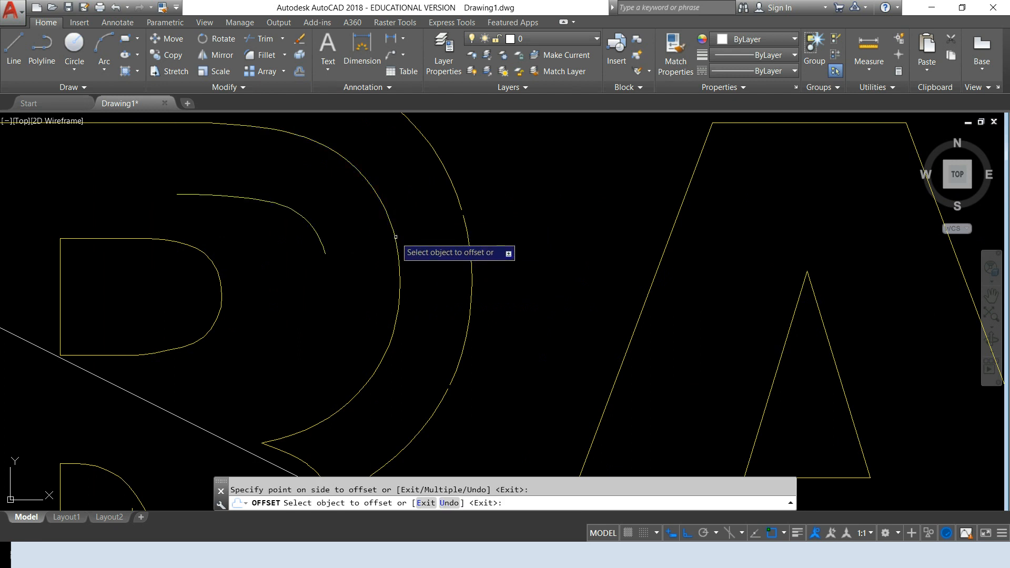
click(396, 237)
click(403, 224)
click(393, 234)
click(389, 210)
scroll(416, 300, down, 2)
middle_drag(387, 317, 385, 210)
click(385, 350)
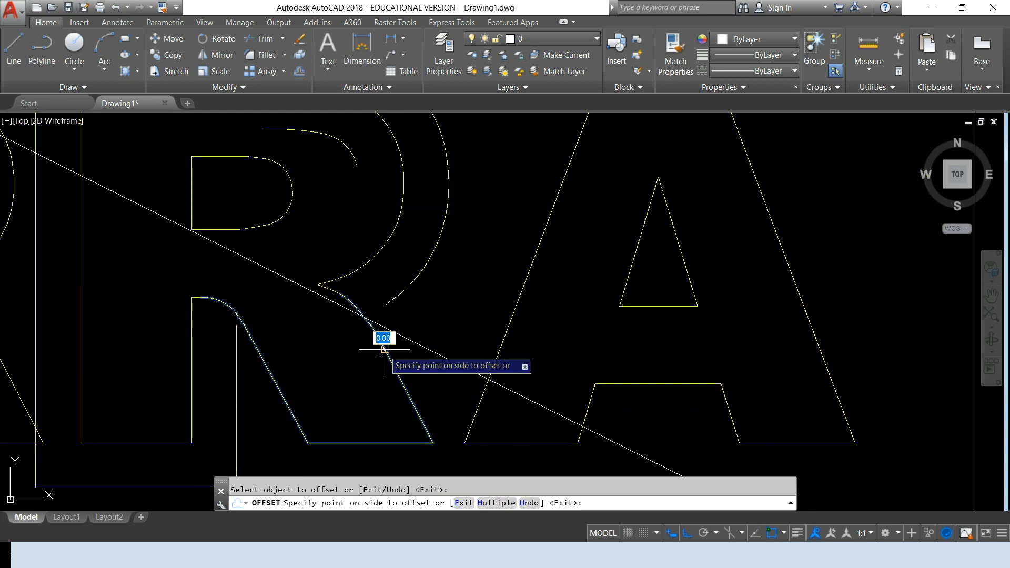
click(415, 349)
Step: Offset both halves of the letter A's outer outline outward by 1/16
scroll(424, 354, down, 2)
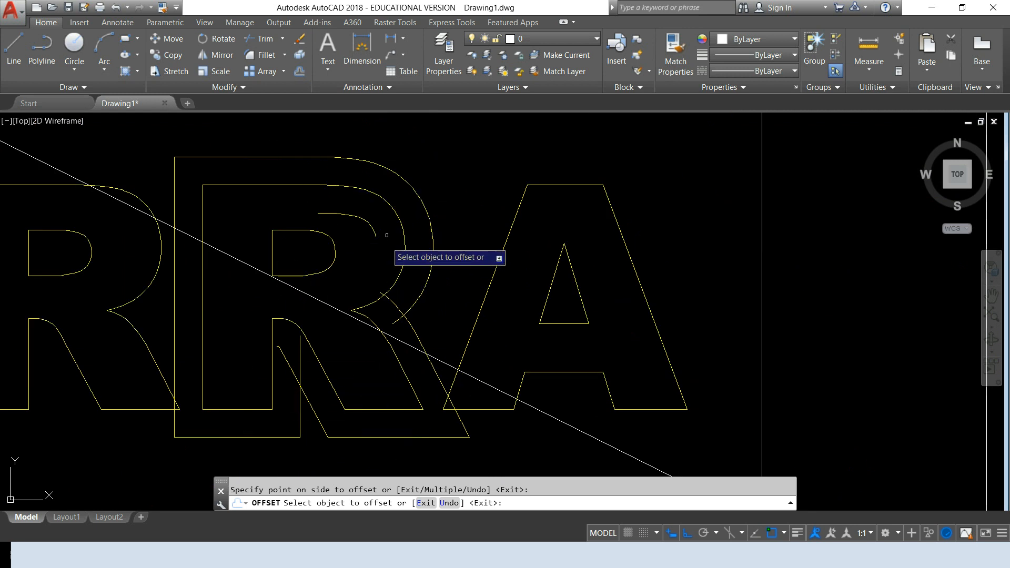
click(489, 288)
click(474, 269)
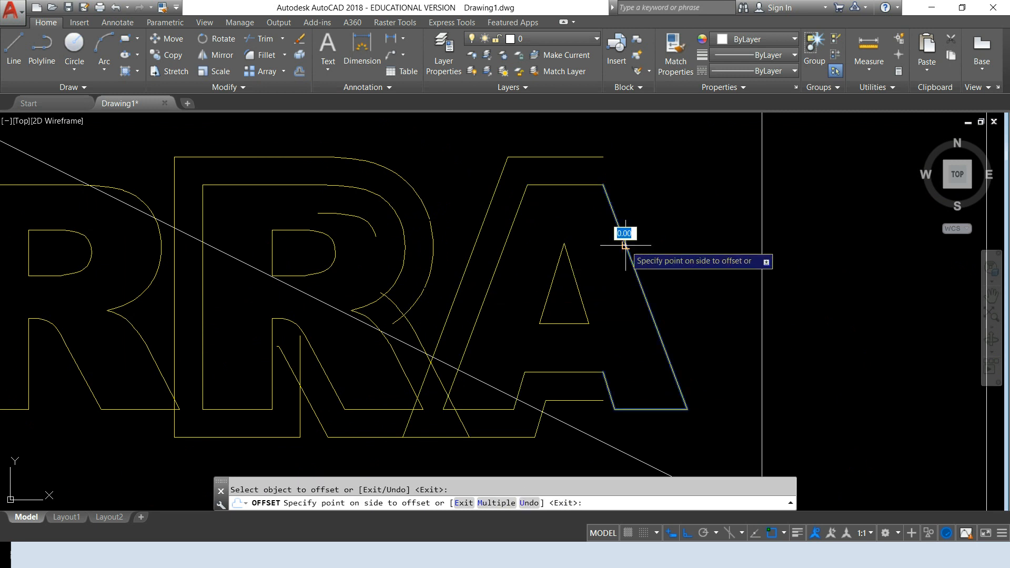
middle_drag(604, 385, 610, 279)
Step: Offset the first R's stem, bowl and leg segments outward by 1/16 and finish the Offset command
middle_drag(405, 329, 730, 403)
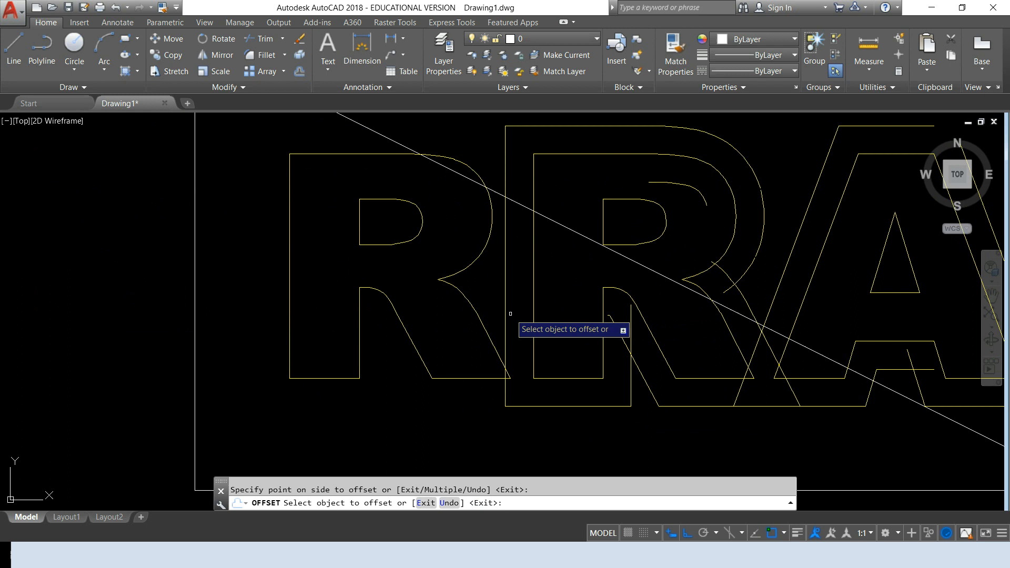
click(482, 331)
click(491, 302)
click(485, 255)
click(510, 262)
click(491, 206)
click(501, 169)
click(475, 175)
click(485, 155)
middle_drag(775, 126, 564, 140)
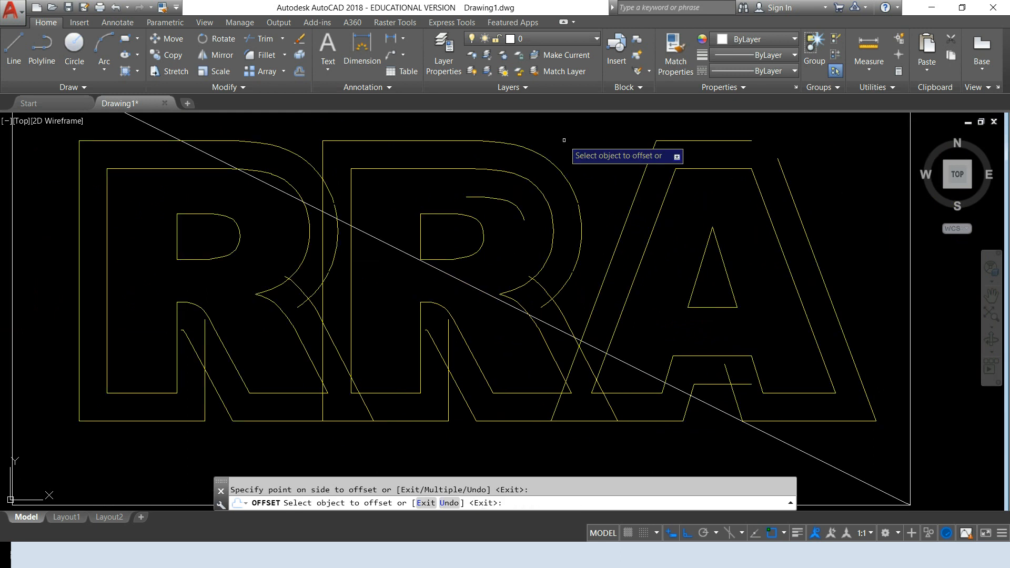
key(Return)
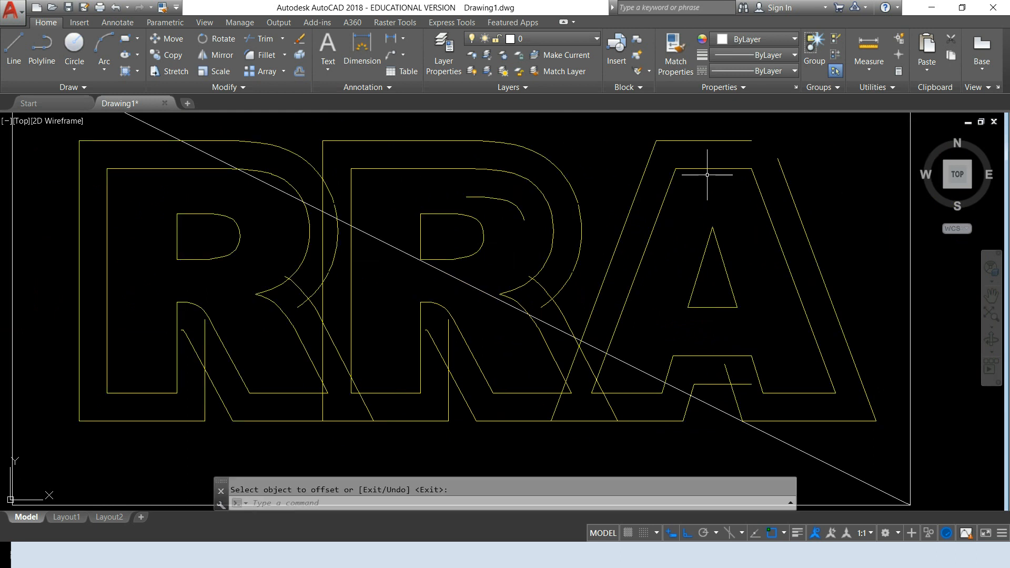
Step: Close the upper-right corner of the A's offset outline with a Fillet of radius 0
middle_drag(727, 158, 586, 192)
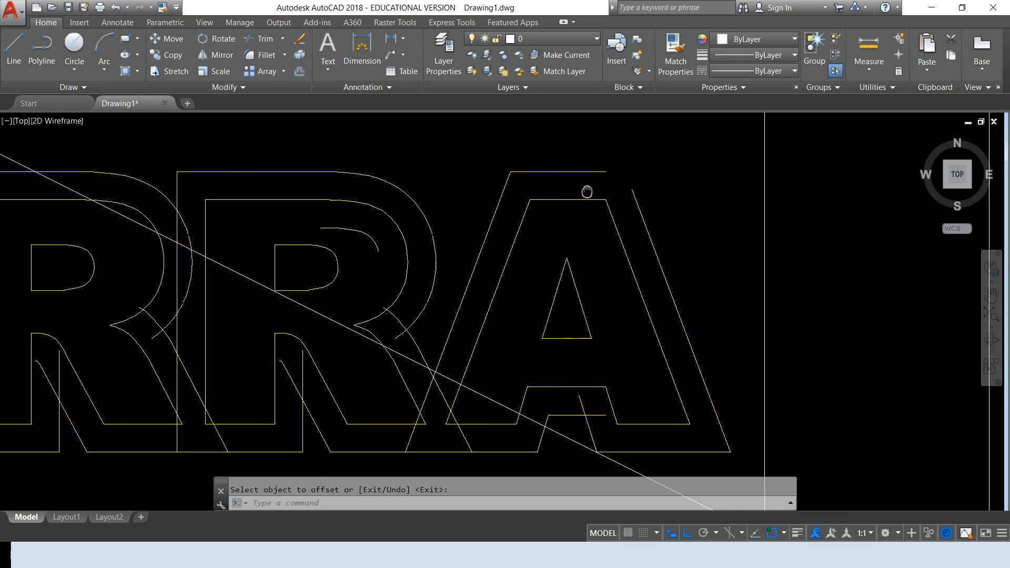
click(267, 56)
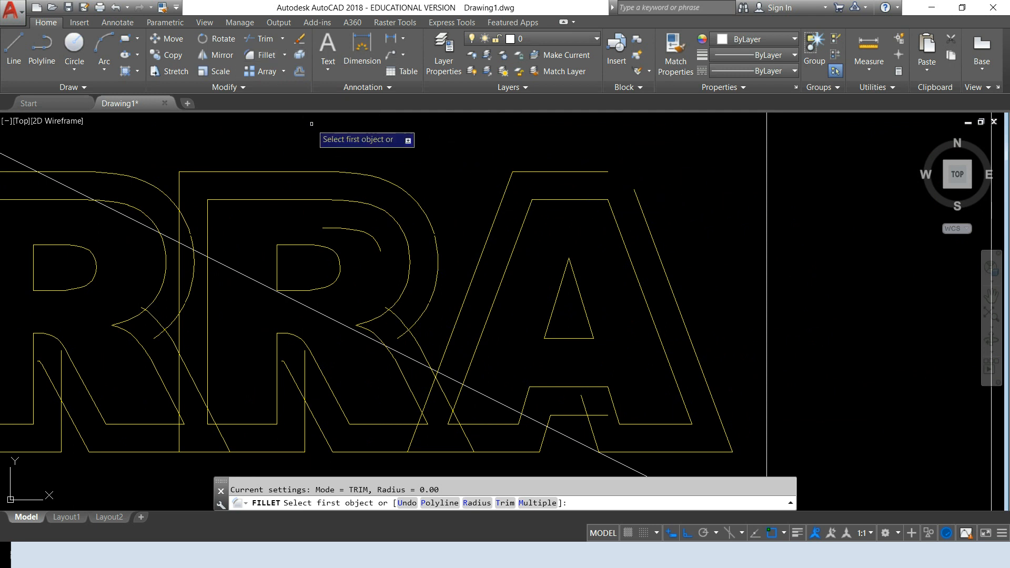
key(Down)
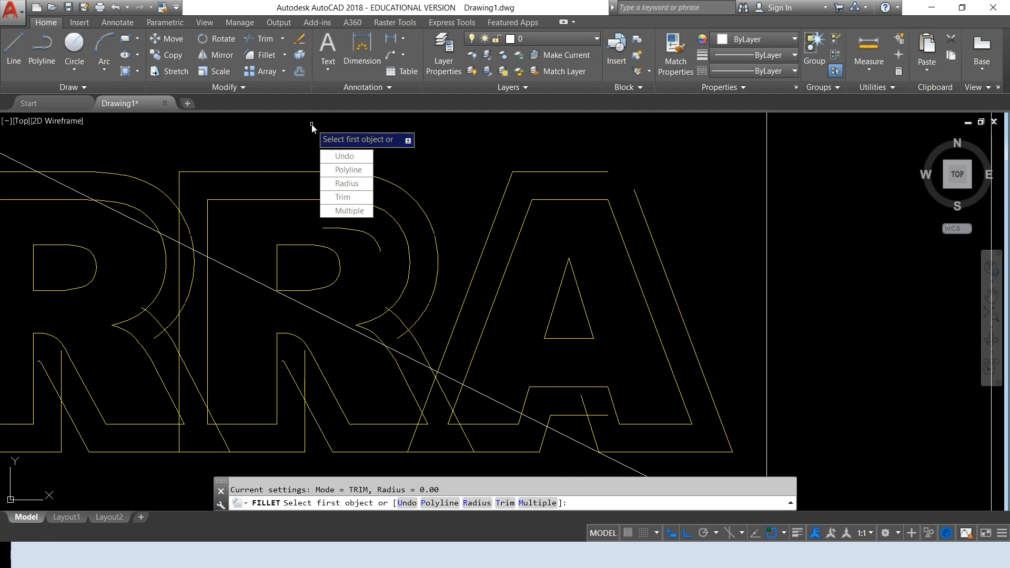
click(340, 184)
key(Return)
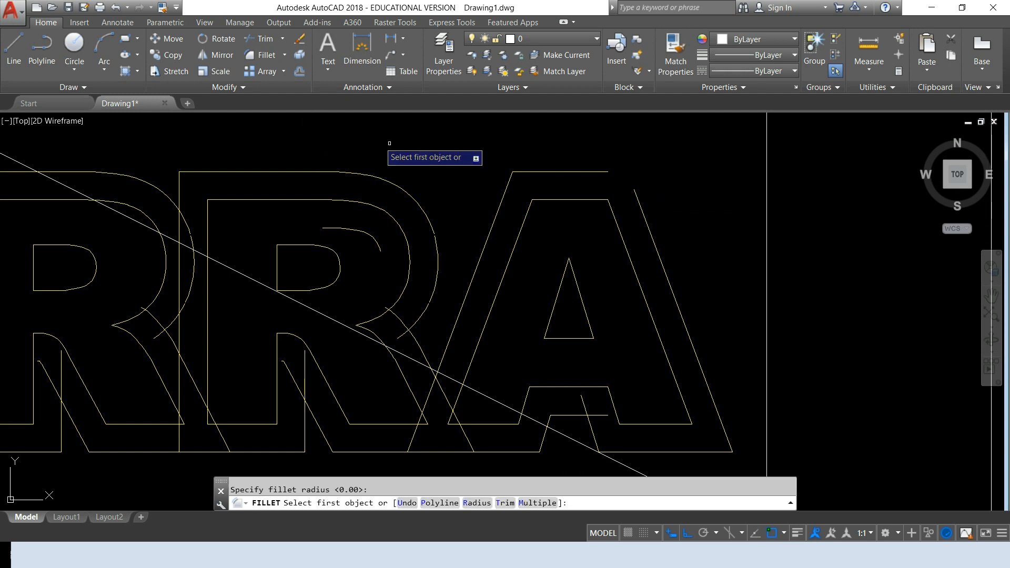
click(604, 172)
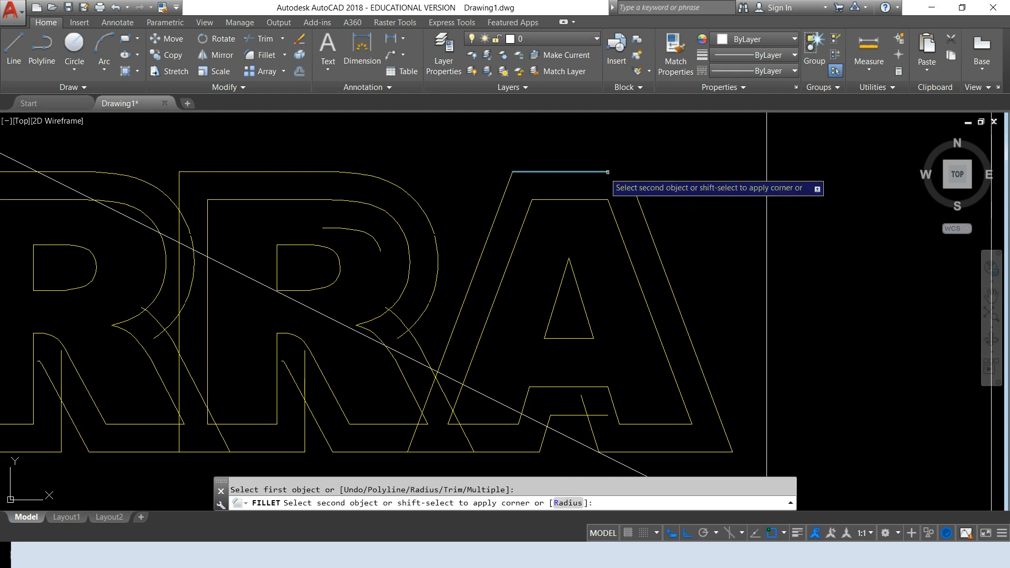
click(630, 177)
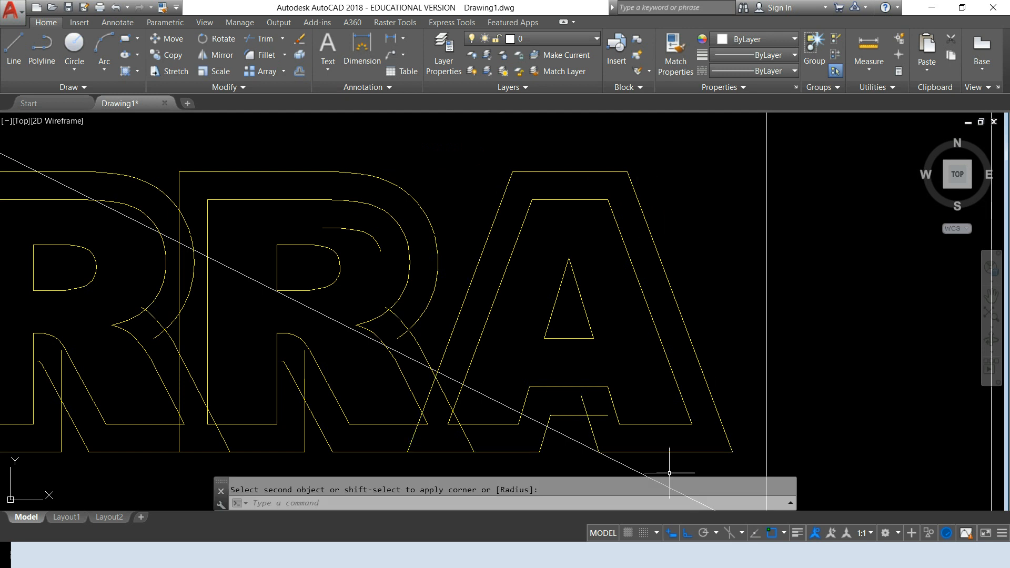
Step: Fillet the crossing offset lines below the A's crossbar into a sharp corner at radius 0
scroll(579, 438, up, 4)
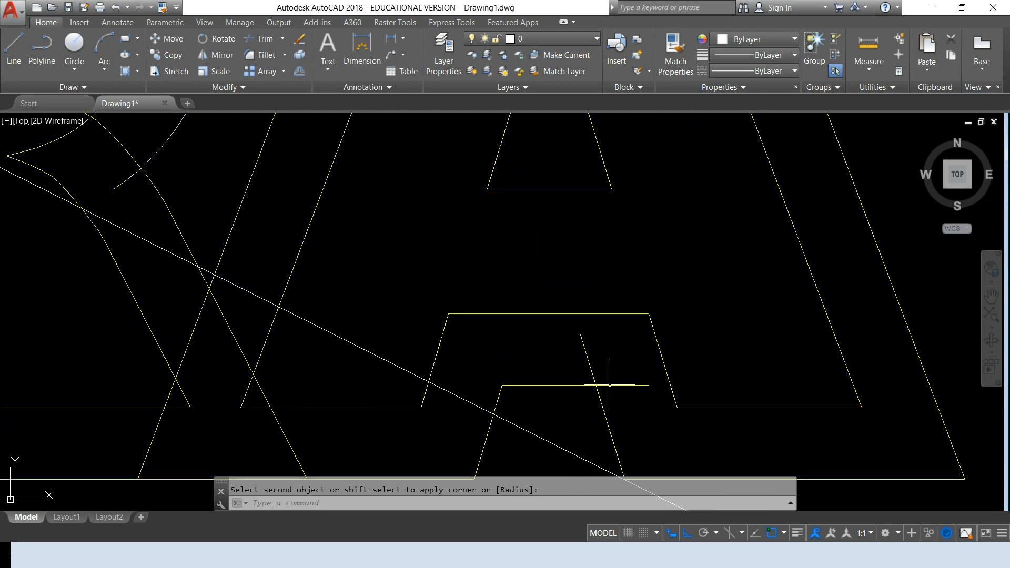
click(258, 54)
click(598, 385)
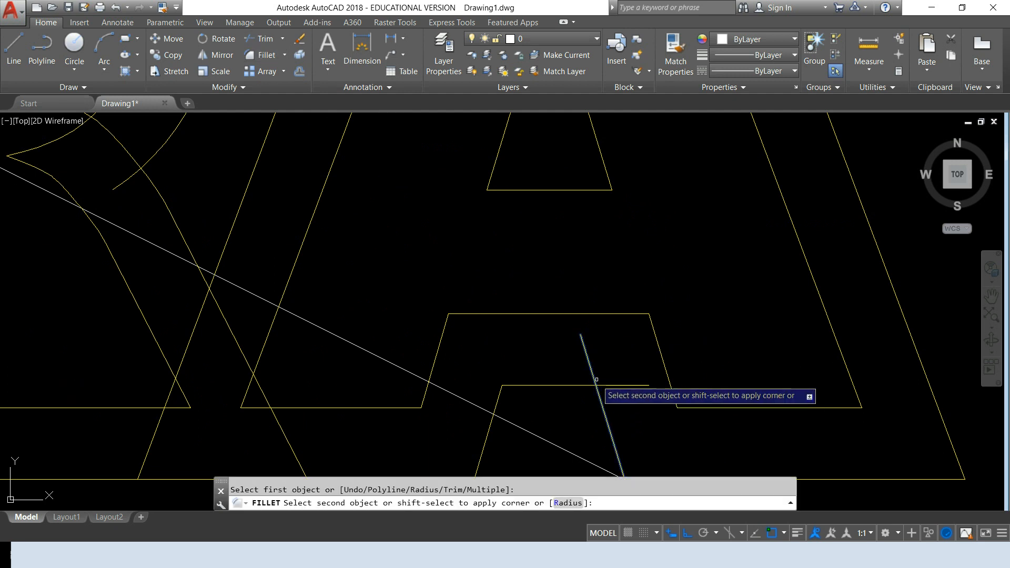
click(585, 385)
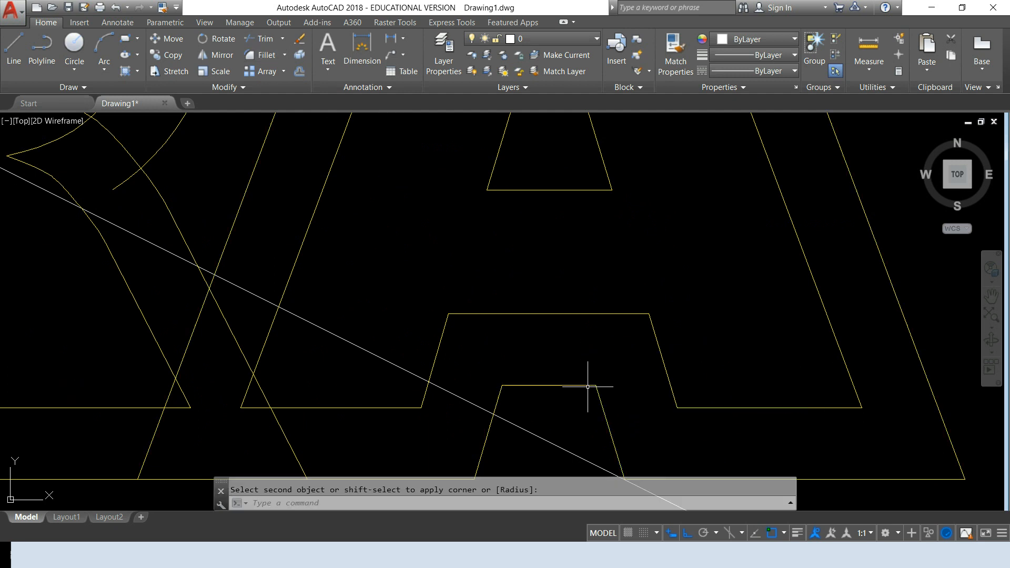
Step: Fillet the second R's offset bowl and diagonal leg into a sharp corner at radius 0
scroll(540, 405, down, 4)
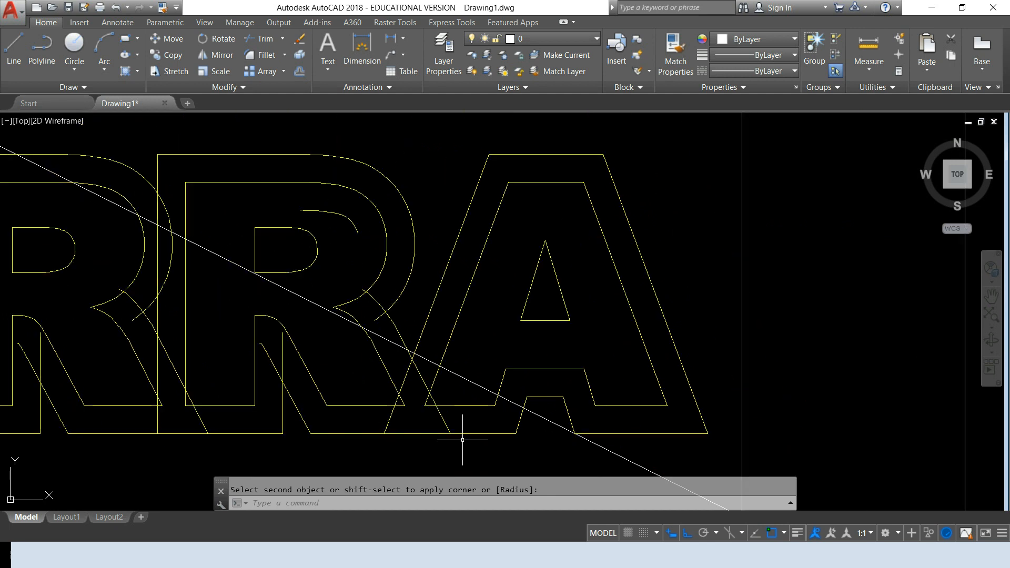
scroll(383, 449, up, 2)
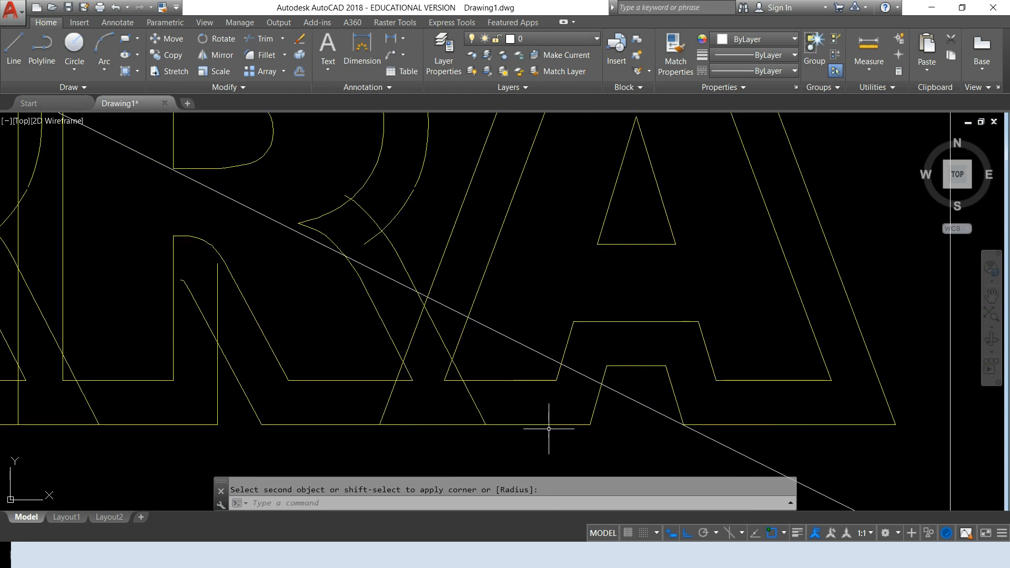
scroll(550, 436, down, 3)
scroll(504, 363, up, 3)
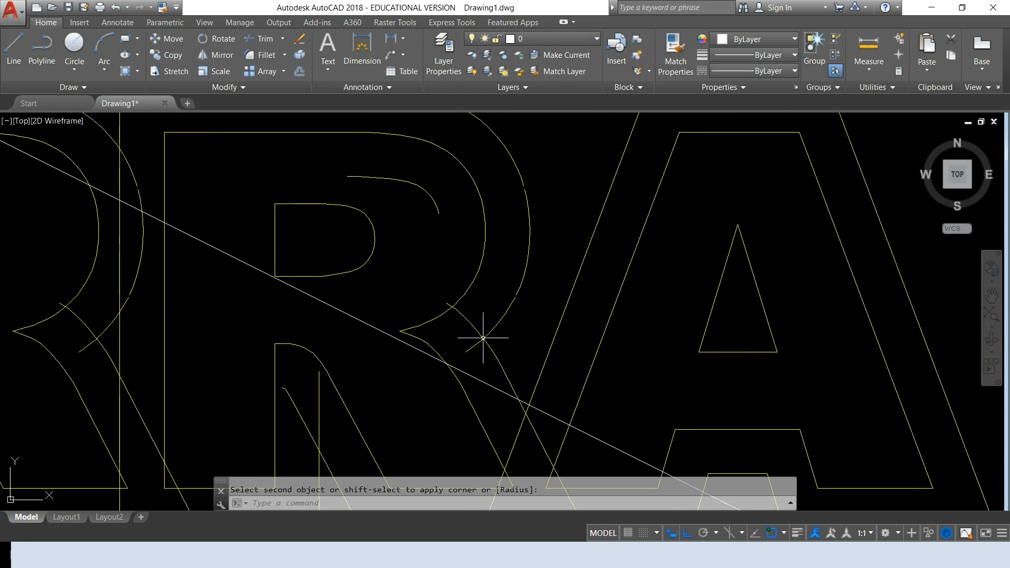
click(258, 56)
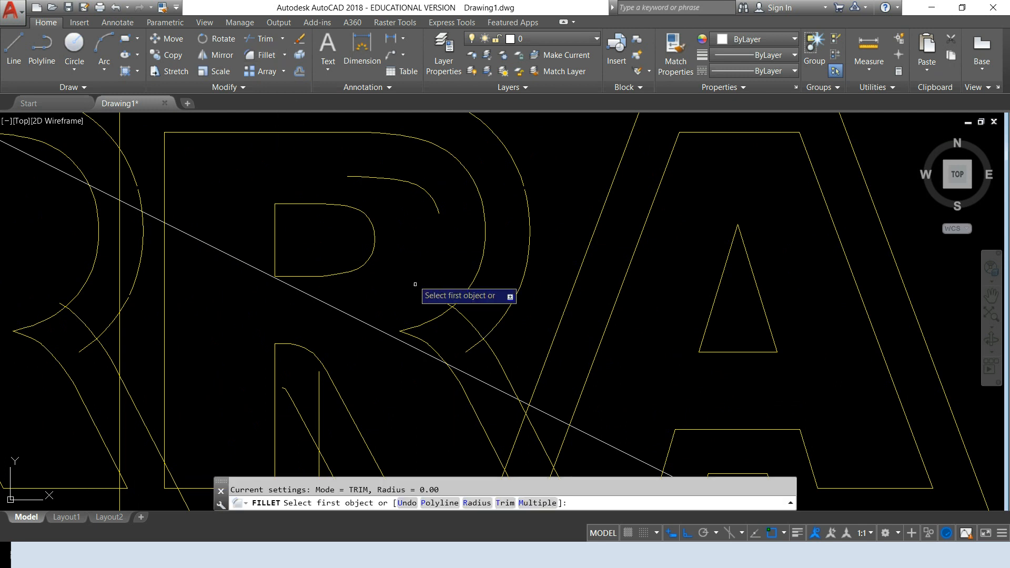
right_click(489, 345)
click(505, 355)
click(265, 55)
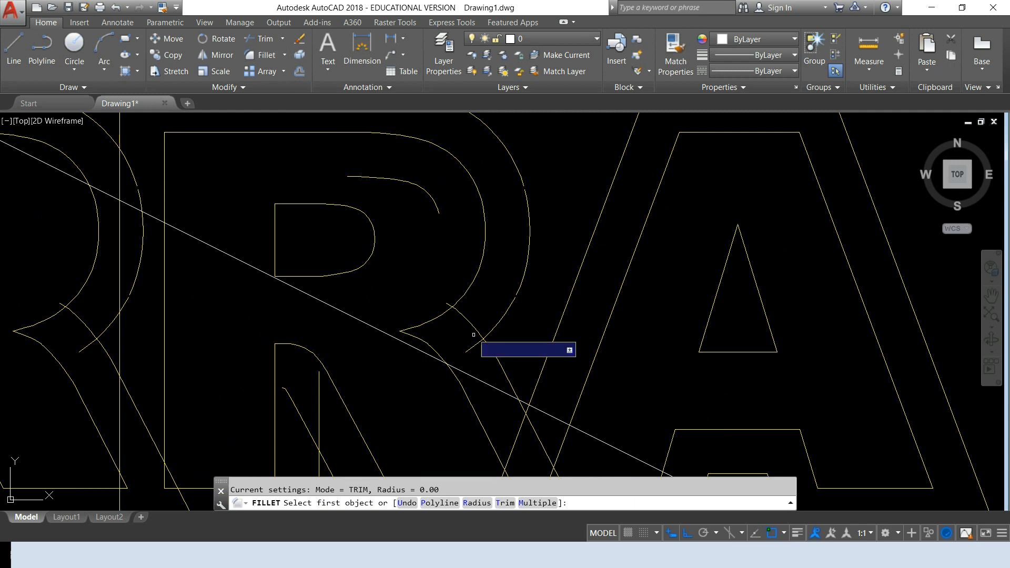
click(484, 336)
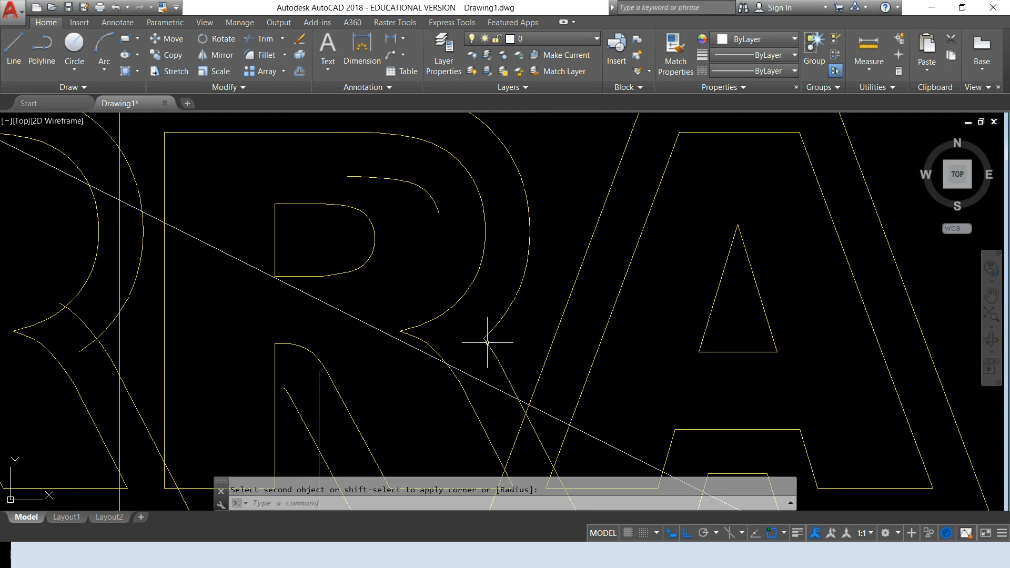
Step: Fillet the first R's offset bowl and the second R's offset stem into a sharp corner at radius 0
scroll(539, 289, down, 2)
scroll(327, 271, up, 2)
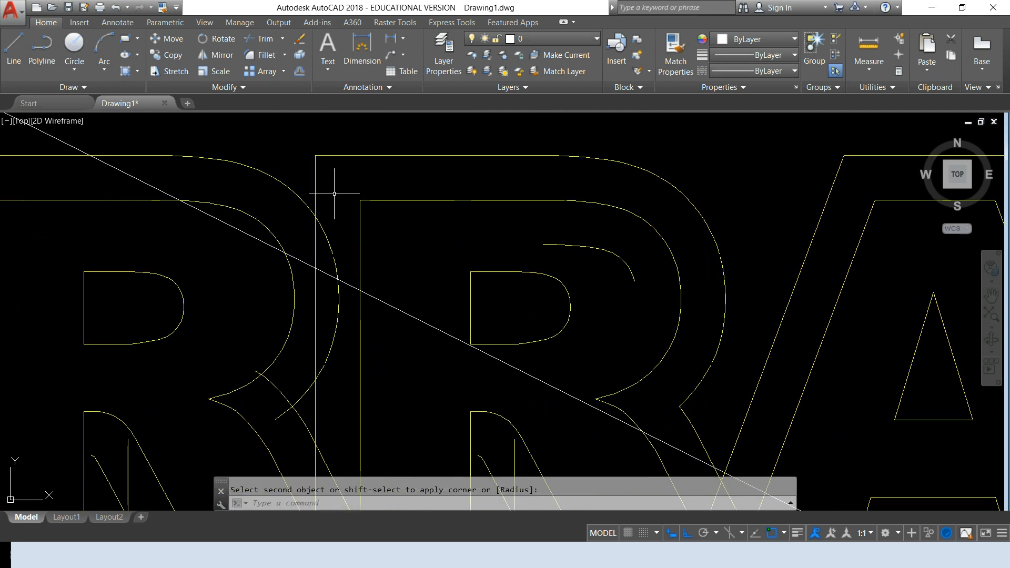
click(254, 58)
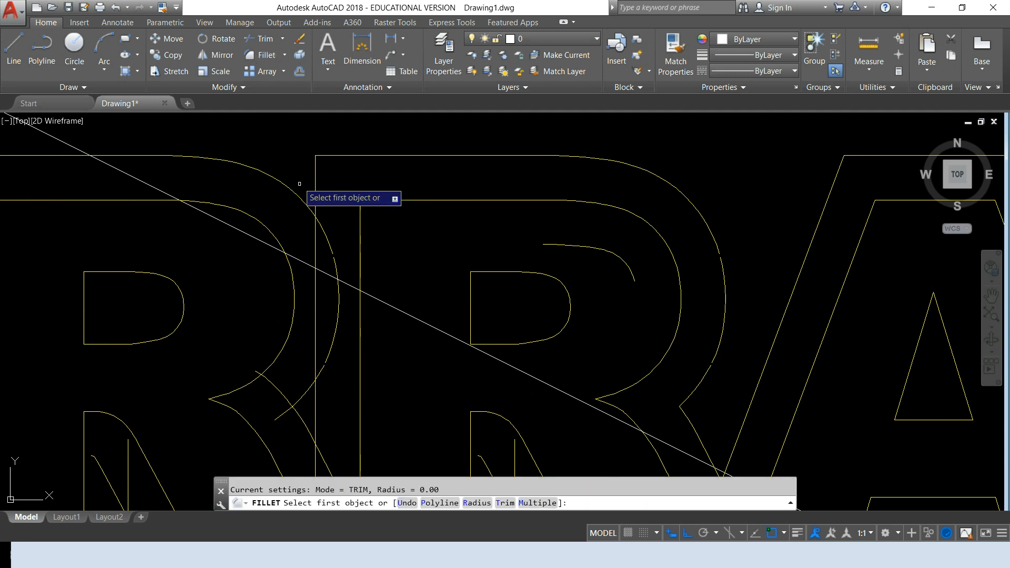
click(316, 208)
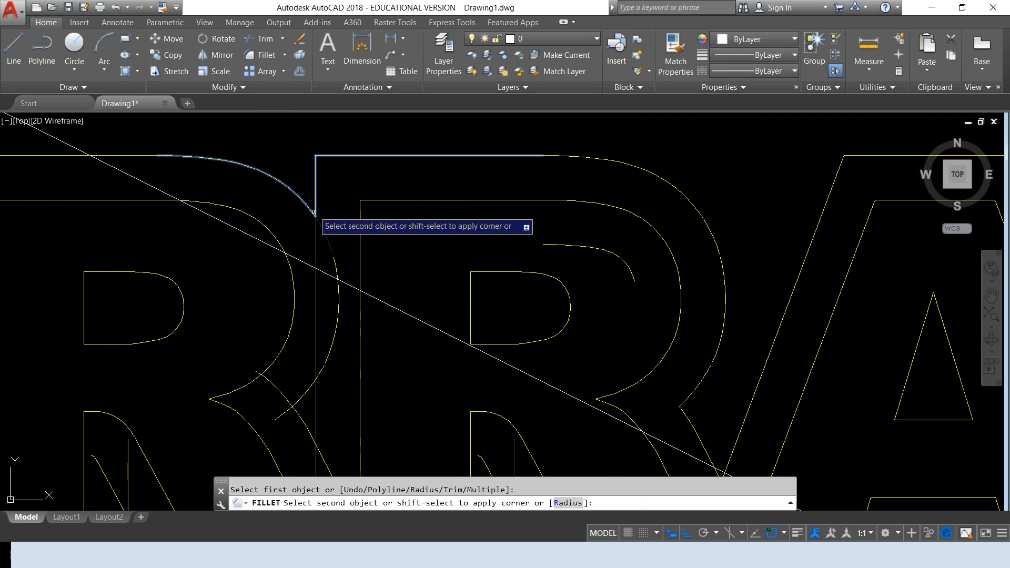
click(300, 251)
middle_drag(300, 297, 537, 298)
middle_drag(414, 344, 388, 104)
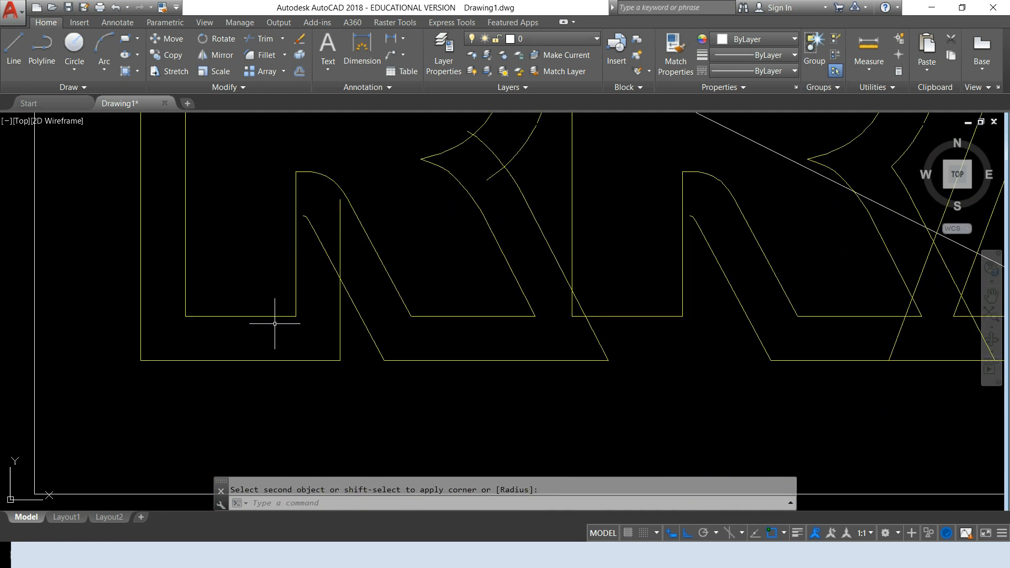
key(Return)
click(336, 275)
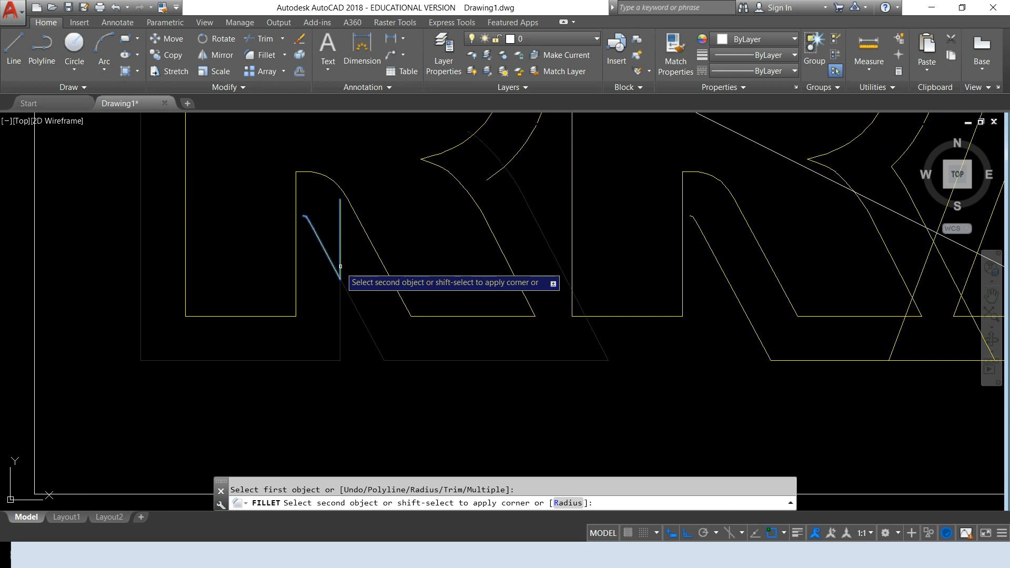
key(Escape)
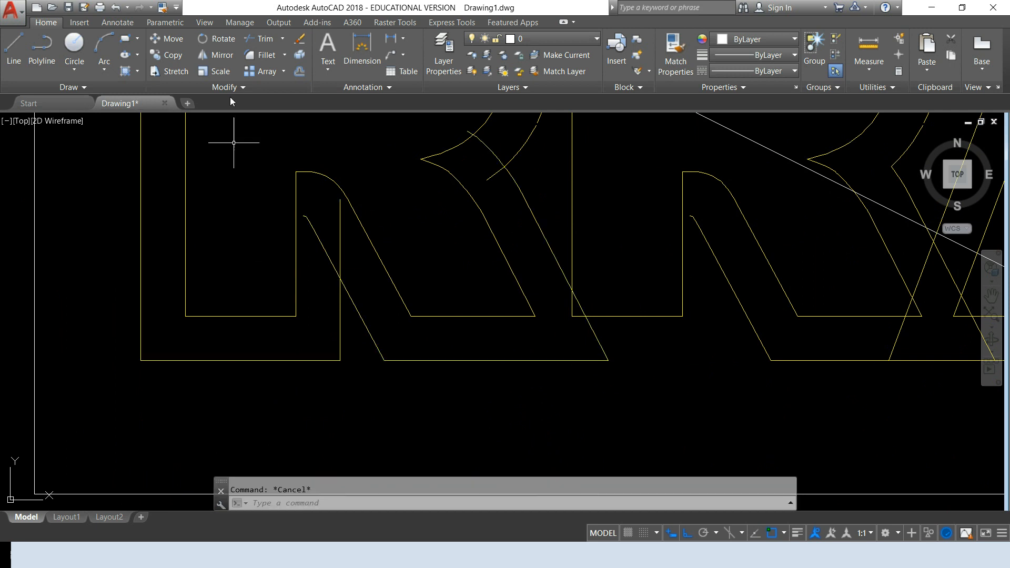
Step: Fillet the first R's offset stem line and inner leg line into a sharp corner at radius 0
click(261, 55)
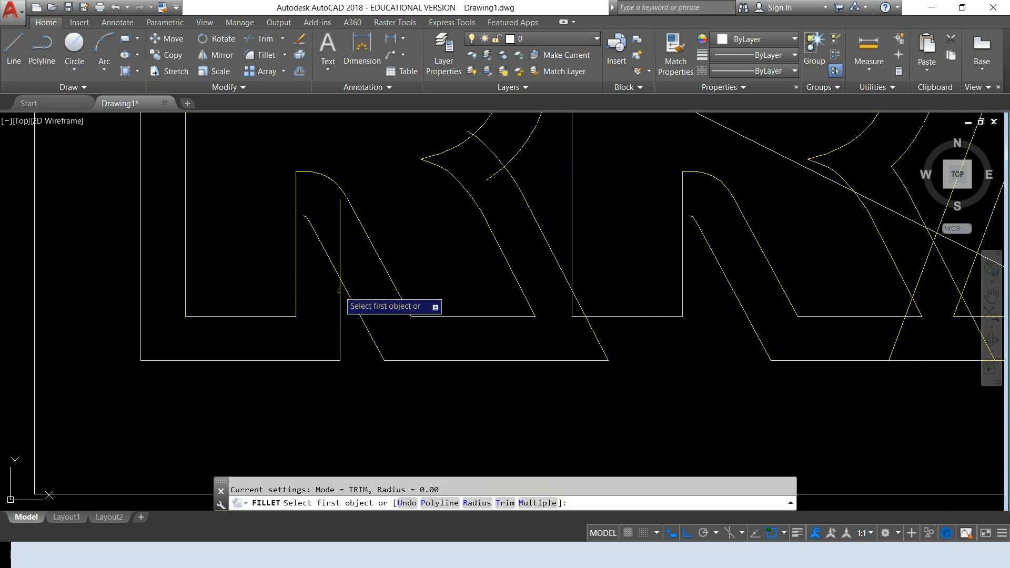
click(340, 291)
click(345, 287)
Step: Offset the second R's stem outline outward again at the distance of 0.06
middle_drag(481, 341, 398, 404)
mouse_move(560, 399)
middle_down()
mouse_move(523, 448)
mouse_move(455, 357)
middle_up()
scroll(518, 447, down, 2)
middle_drag(405, 132, 390, 144)
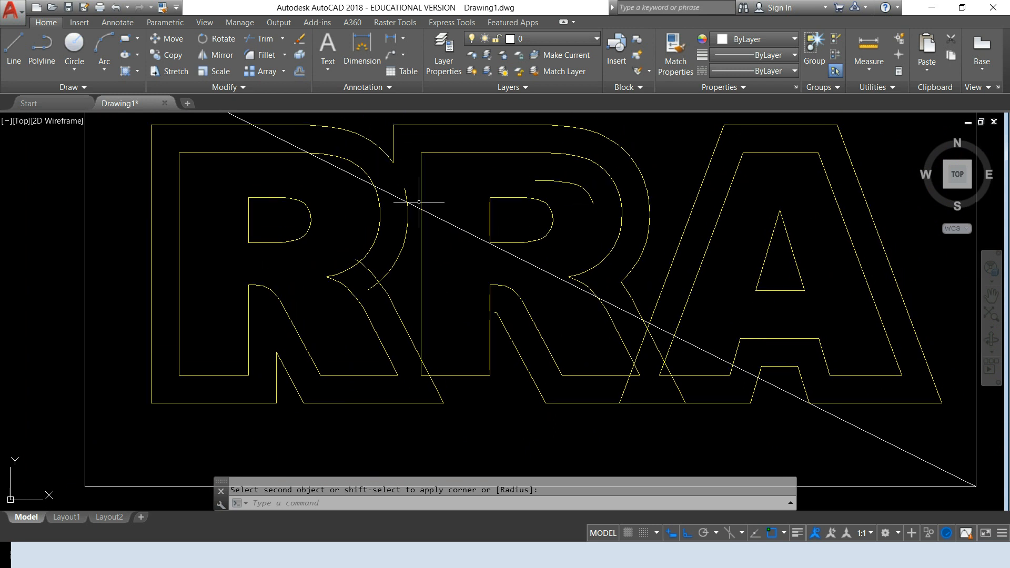
click(299, 72)
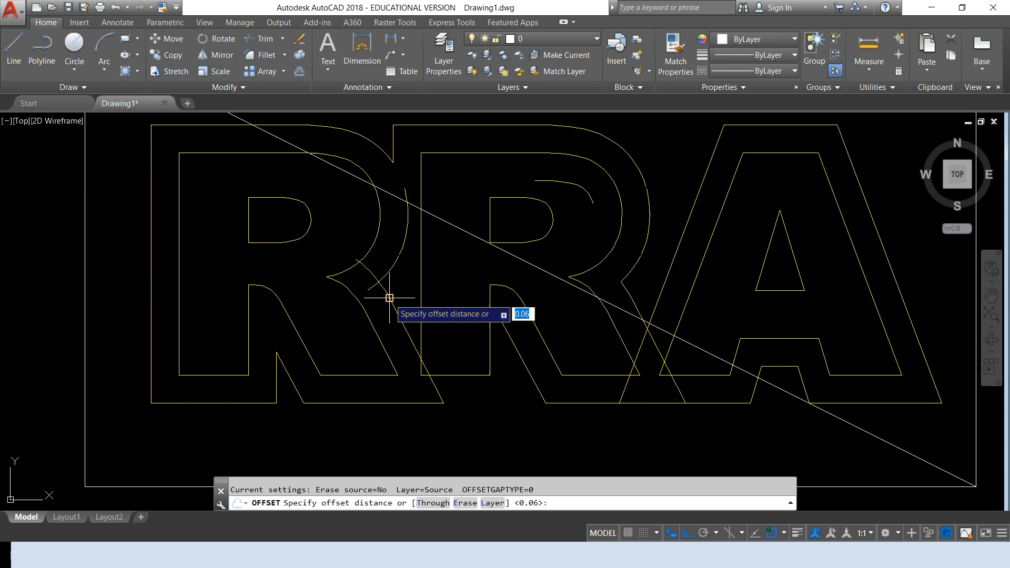
key(Return)
click(470, 375)
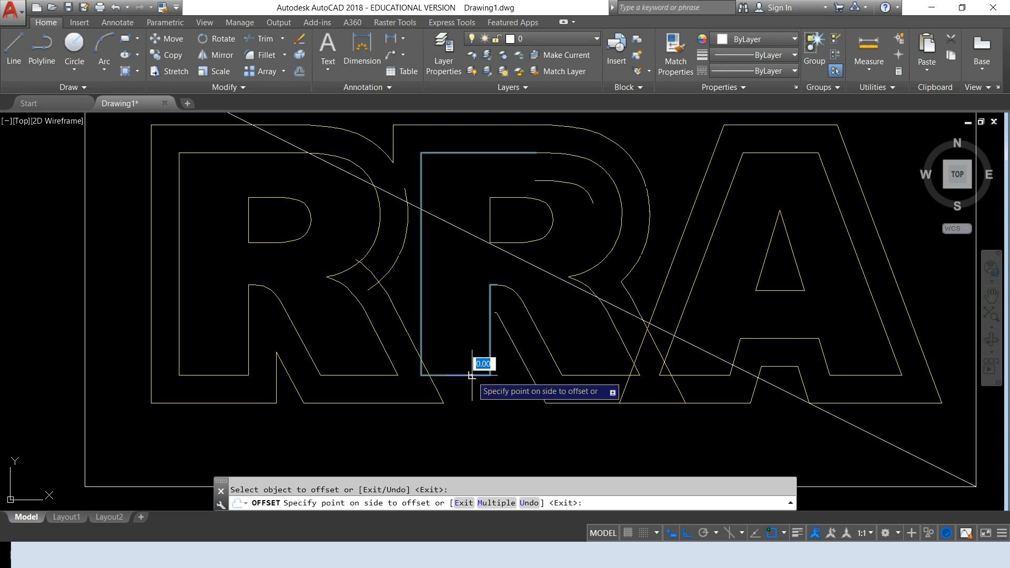
click(467, 393)
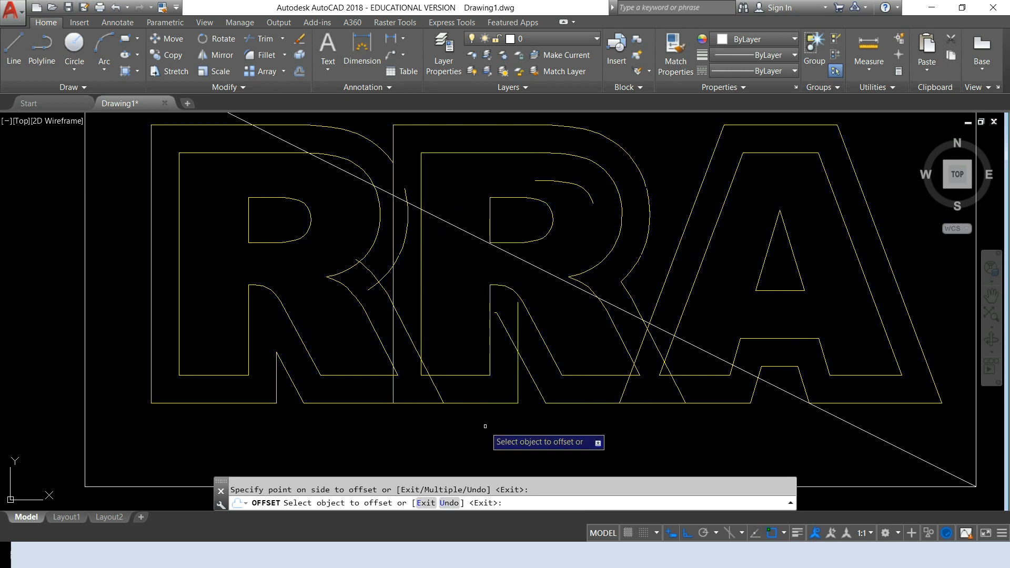
Step: Fillet the second R's offset stem line and inner leg line into a sharp corner at radius 0
click(266, 57)
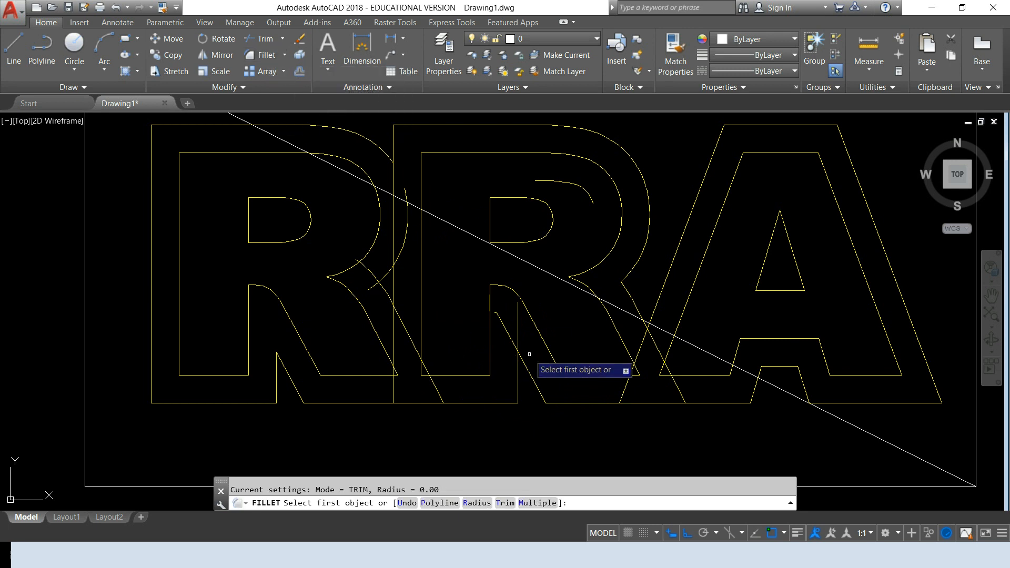
click(524, 366)
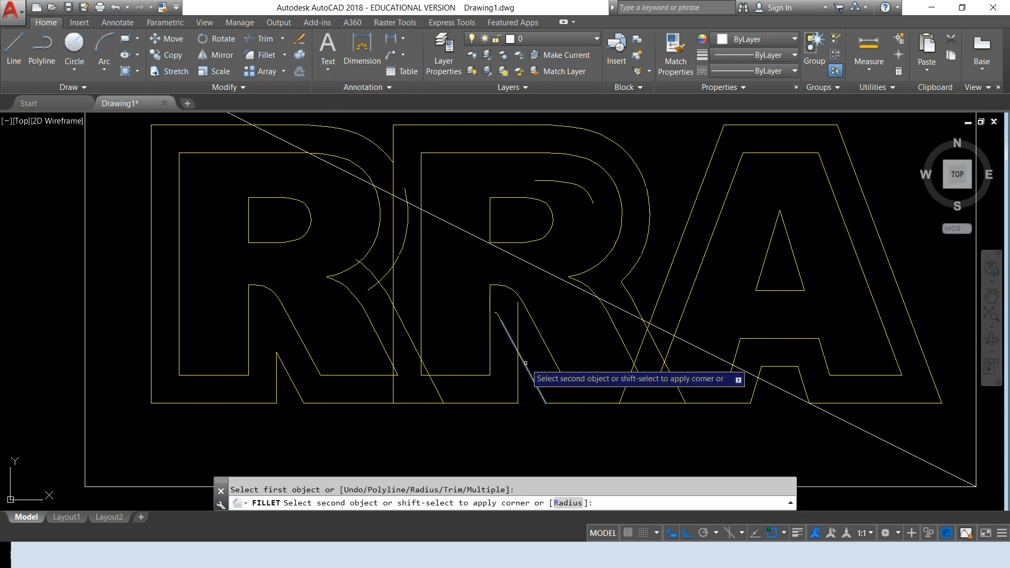
click(517, 368)
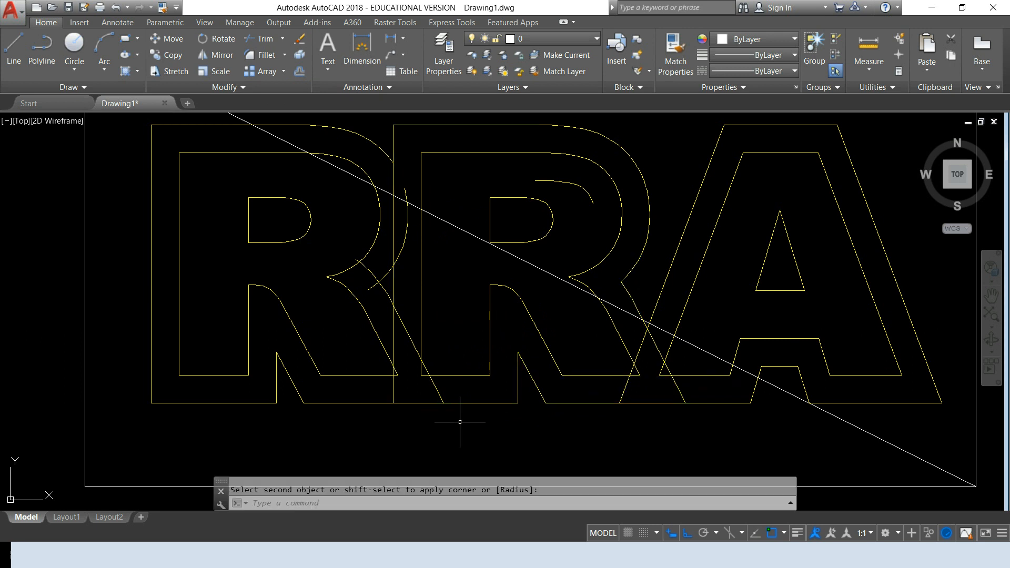
Step: Trim the offset line ends that run below the letters' baseline where the two Rs and the A overlap
middle_drag(667, 408, 622, 412)
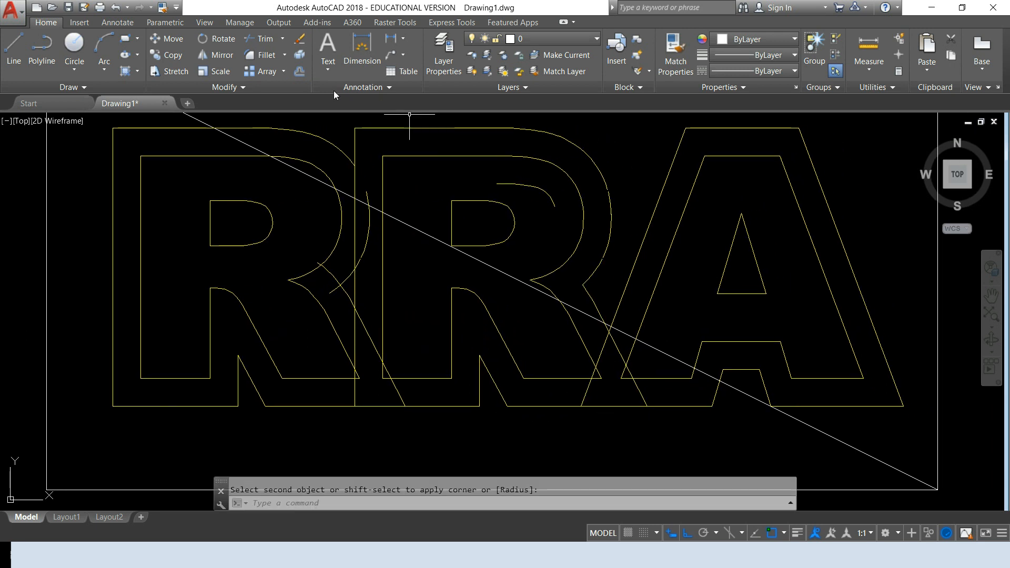
click(264, 44)
key(Return)
click(365, 398)
click(351, 389)
key(Return)
click(404, 394)
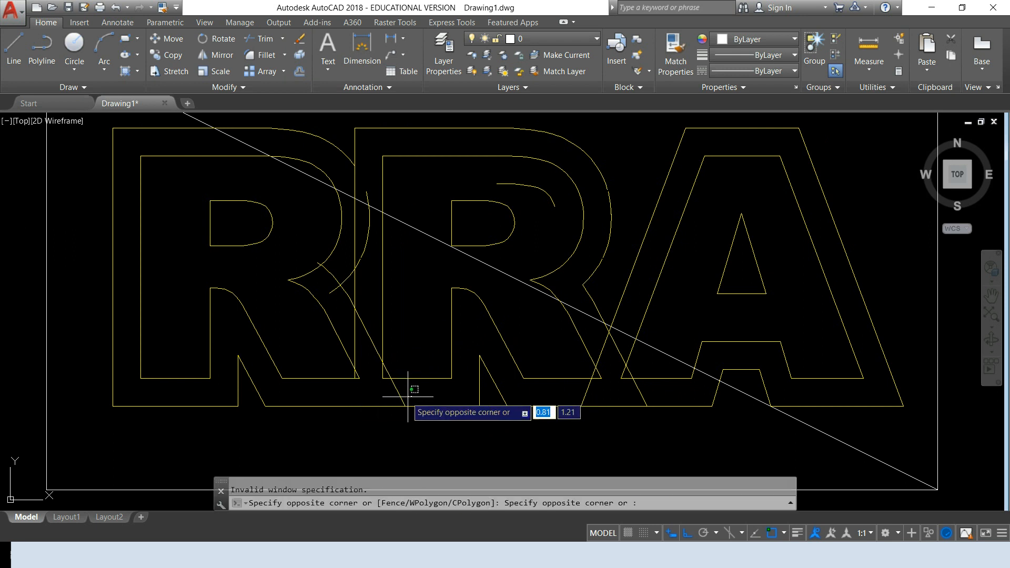
click(401, 393)
key(Return)
click(400, 393)
click(388, 396)
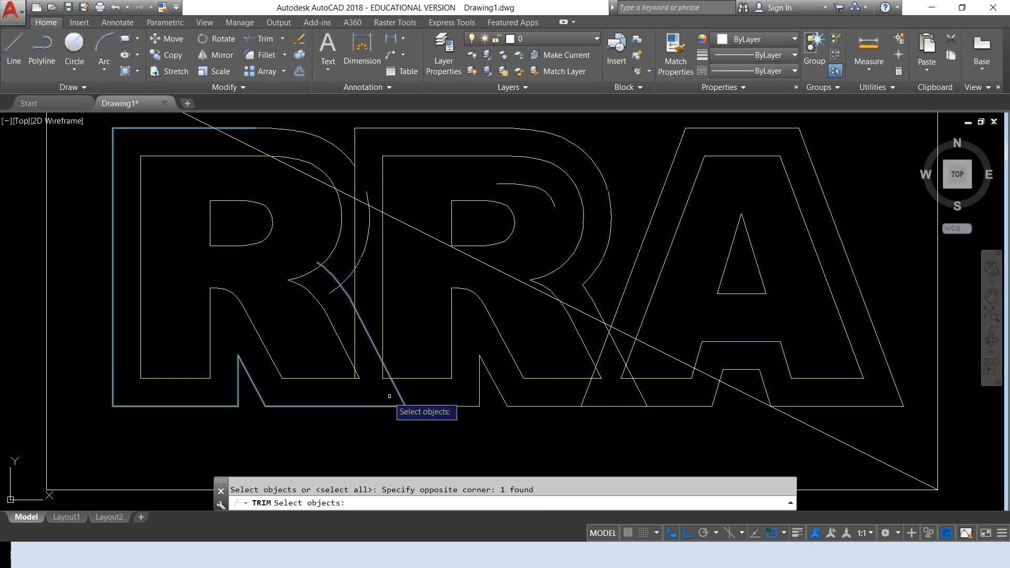
key(Return)
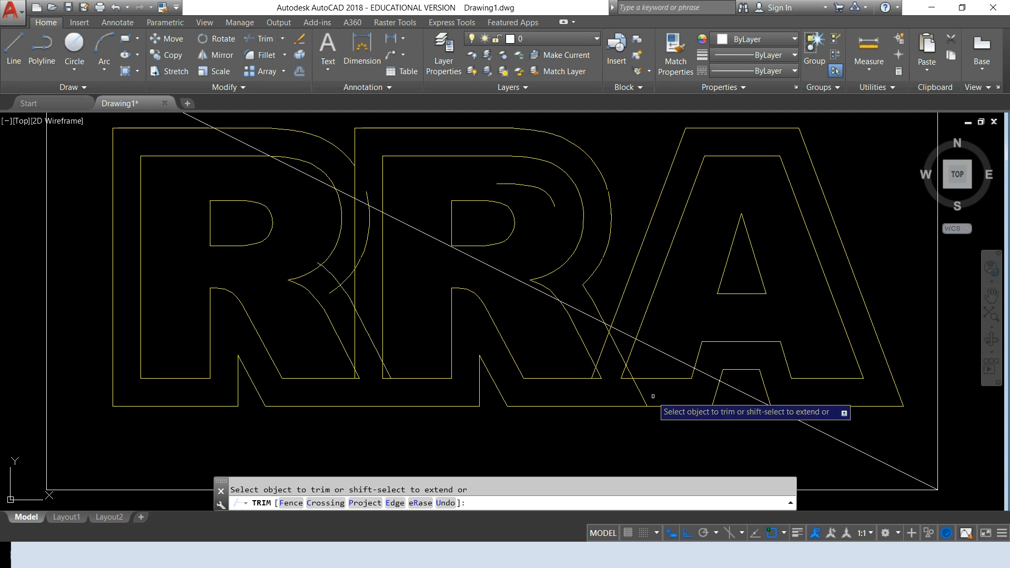
click(653, 396)
click(637, 395)
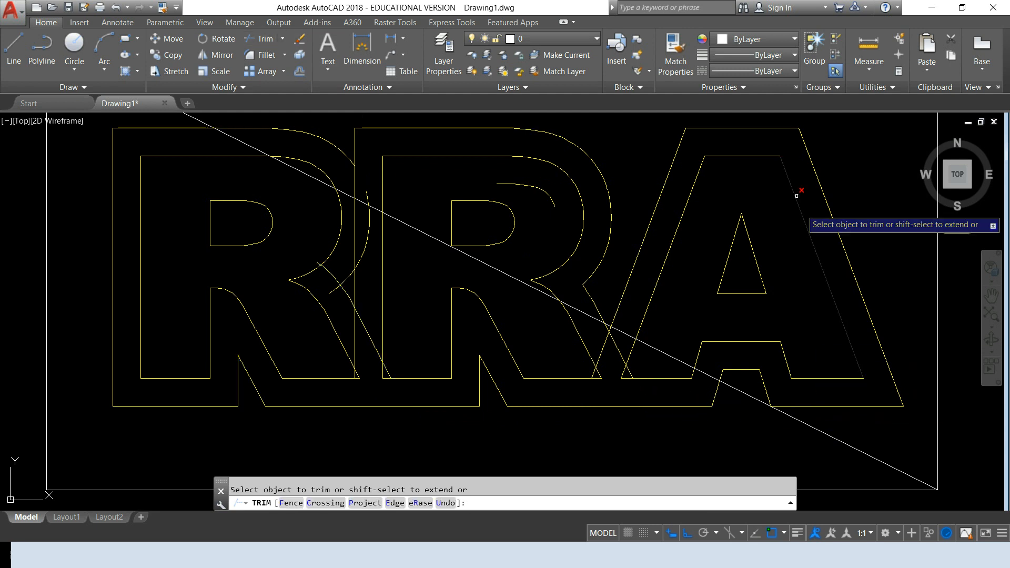
Step: Trim the crossing offset lines between the second R's leg and the A back to their intersection
click(620, 344)
click(616, 350)
click(612, 349)
click(626, 372)
scroll(632, 367, up, 4)
click(544, 375)
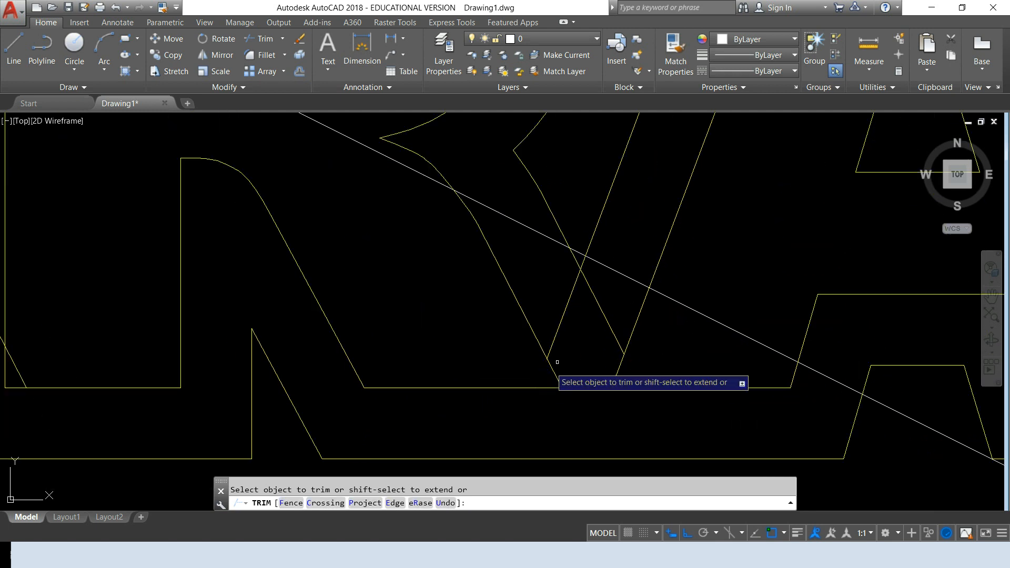
click(616, 301)
click(569, 300)
Step: Trim the overshooting ends where the first R's offset bowl and diagonal leg cross, leaving a sharp corner
scroll(604, 406, down, 4)
scroll(429, 343, up, 5)
click(428, 318)
click(431, 309)
click(432, 309)
click(416, 281)
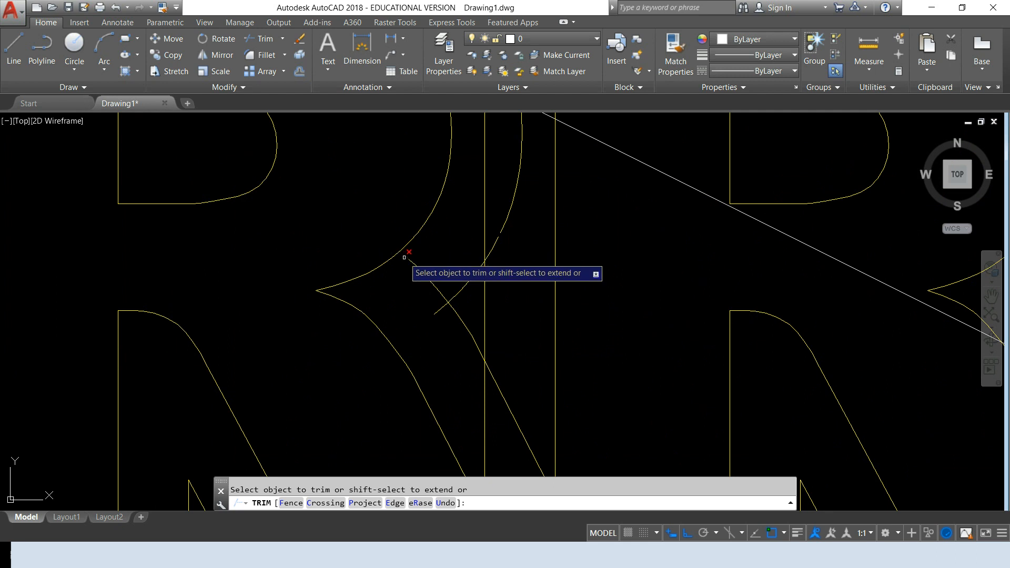
click(433, 287)
click(446, 298)
Step: Trim the second R's offset stem below the first R's bowl, and erase the leftover offset fragments around both Rs
scroll(505, 410, down, 5)
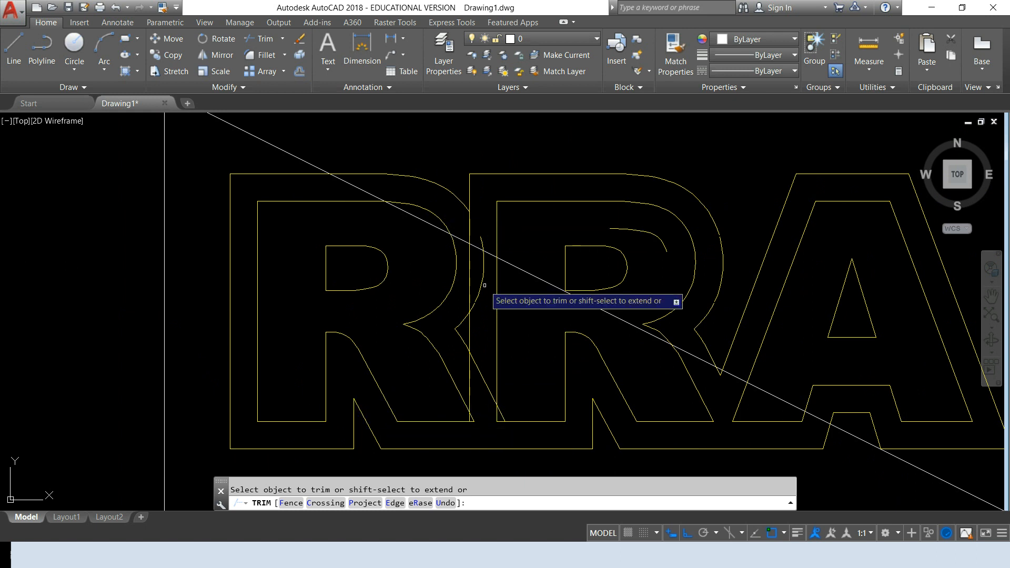
click(470, 221)
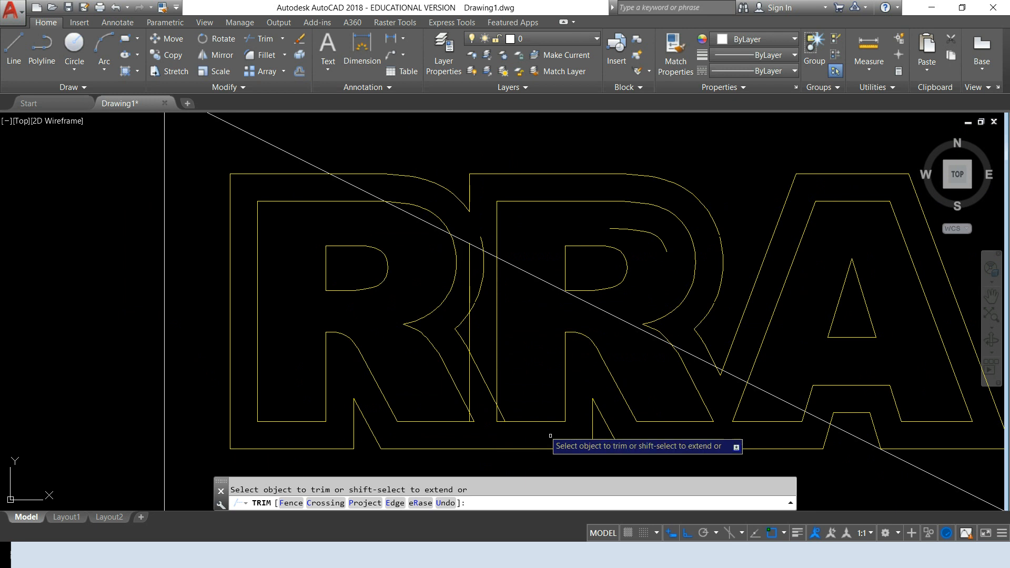
key(Escape)
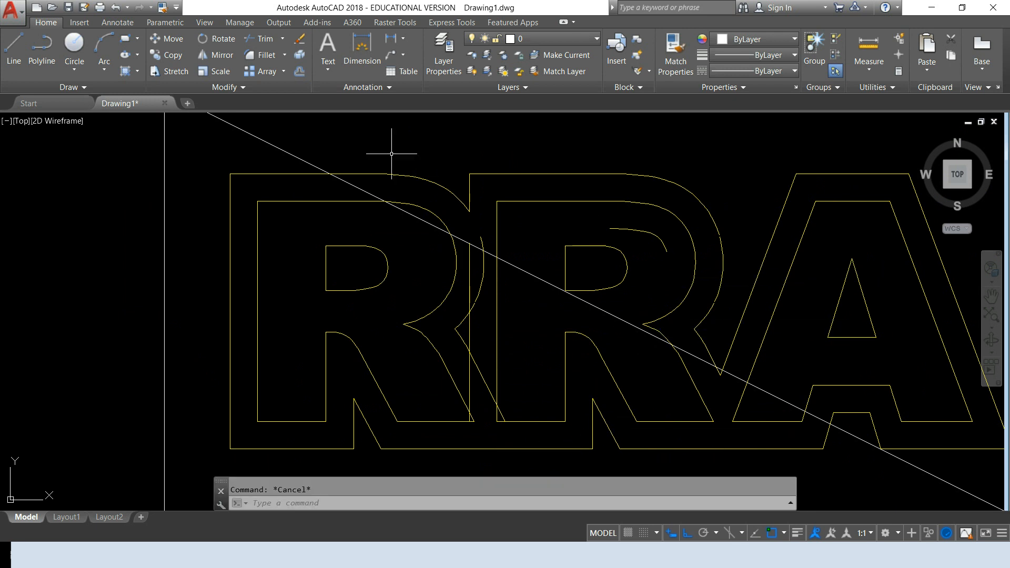
click(301, 42)
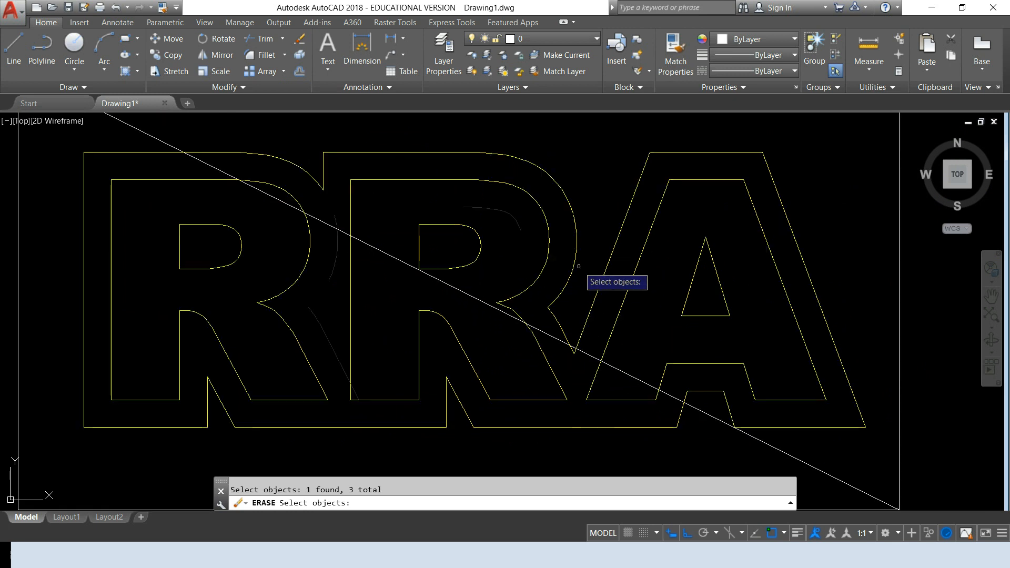
Step: Stretch the loose segment ends on the second R's outer bowl to the adjoining endpoints to close its lower and upper gaps
scroll(577, 275, up, 4)
scroll(555, 291, up, 3)
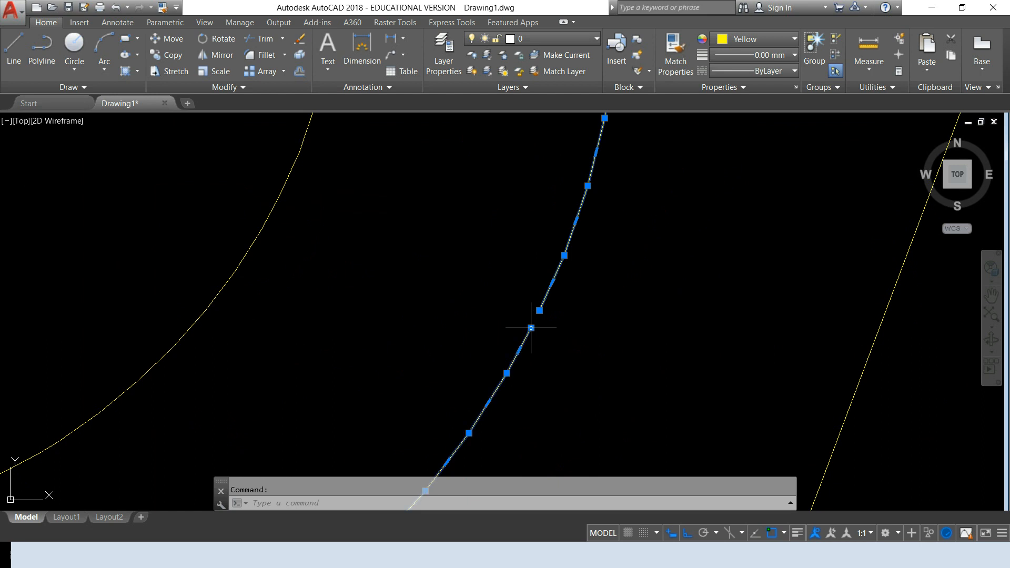
click(531, 328)
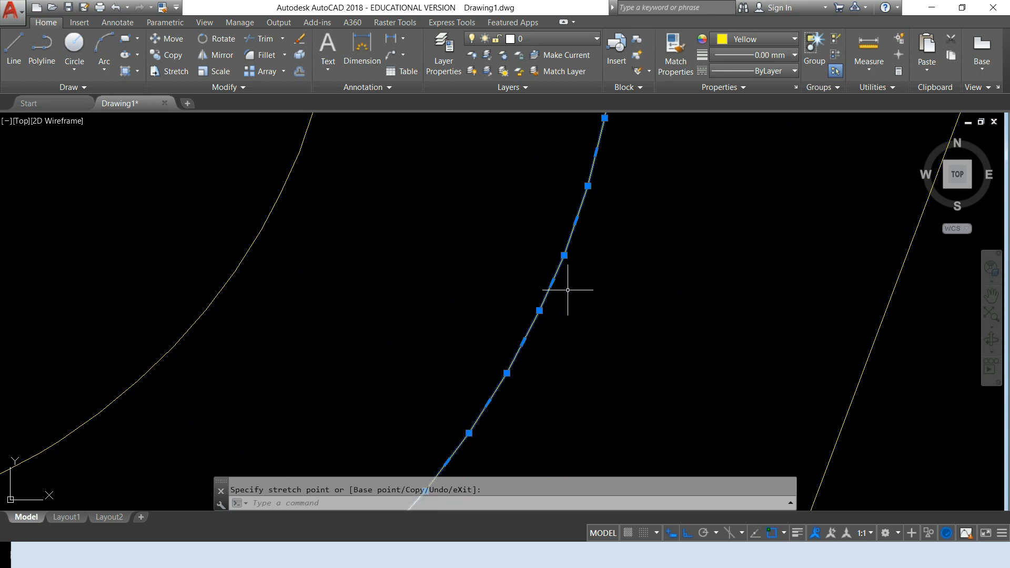
key(Escape)
scroll(587, 226, down, 3)
scroll(591, 367, up, 5)
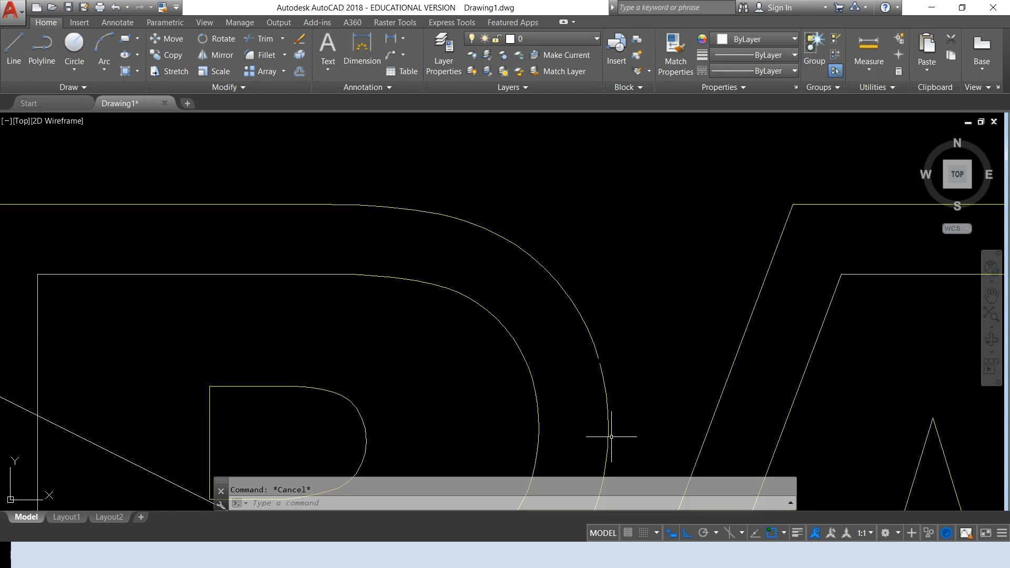
click(606, 360)
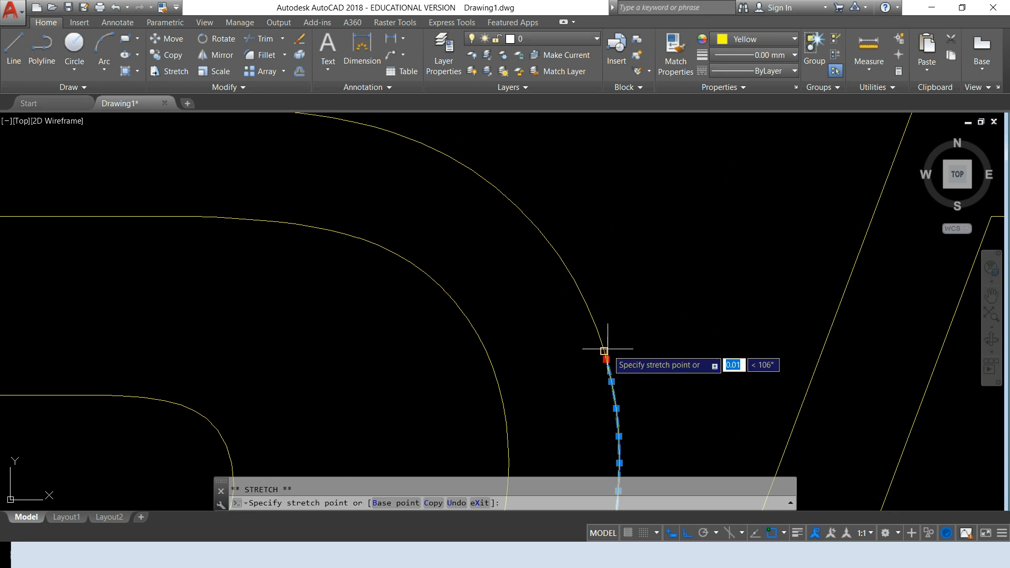
middle_drag(620, 375, 566, 286)
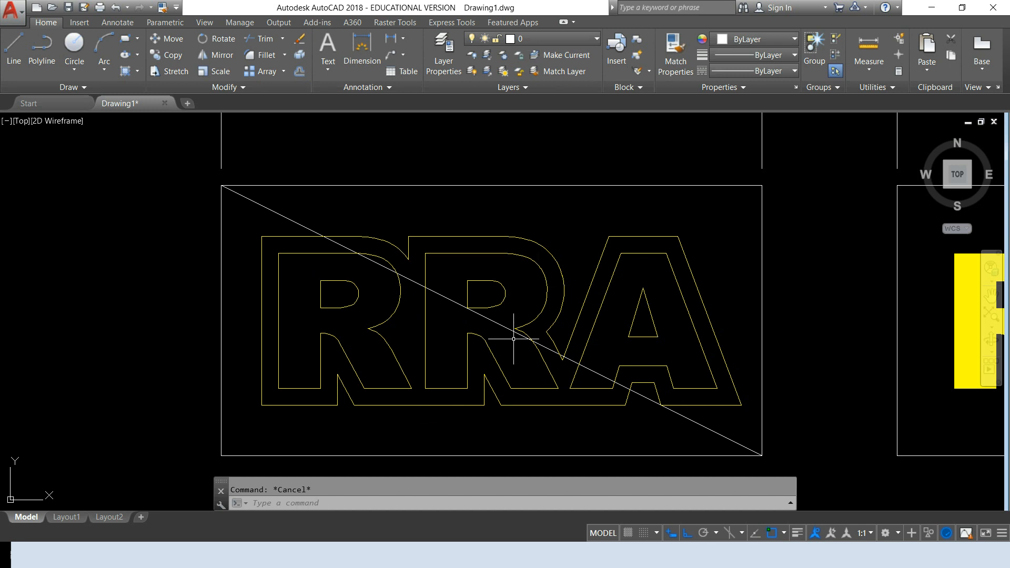
Step: Delete the diagonal line crossing the rectangle around the letters
click(499, 324)
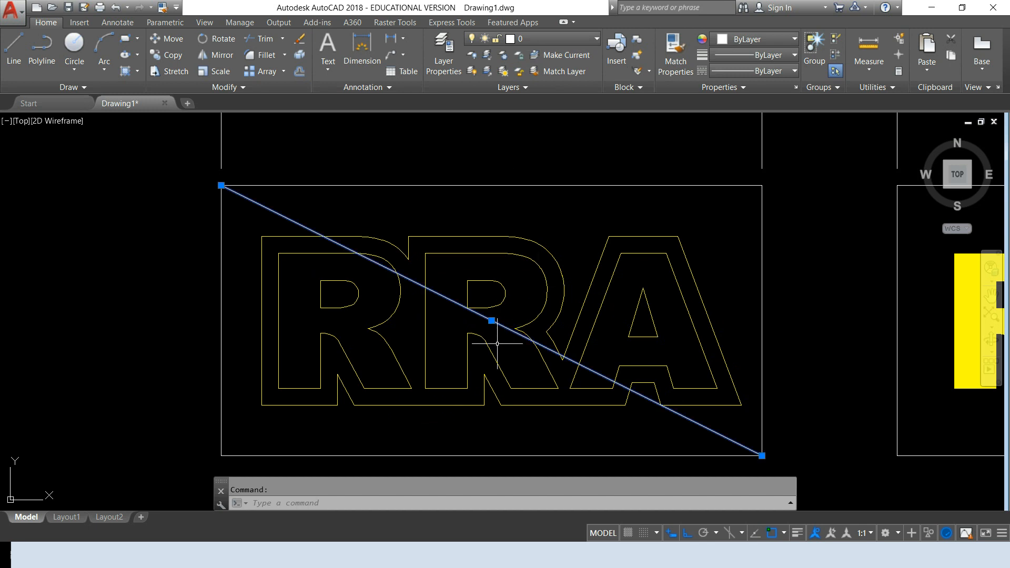
key(Delete)
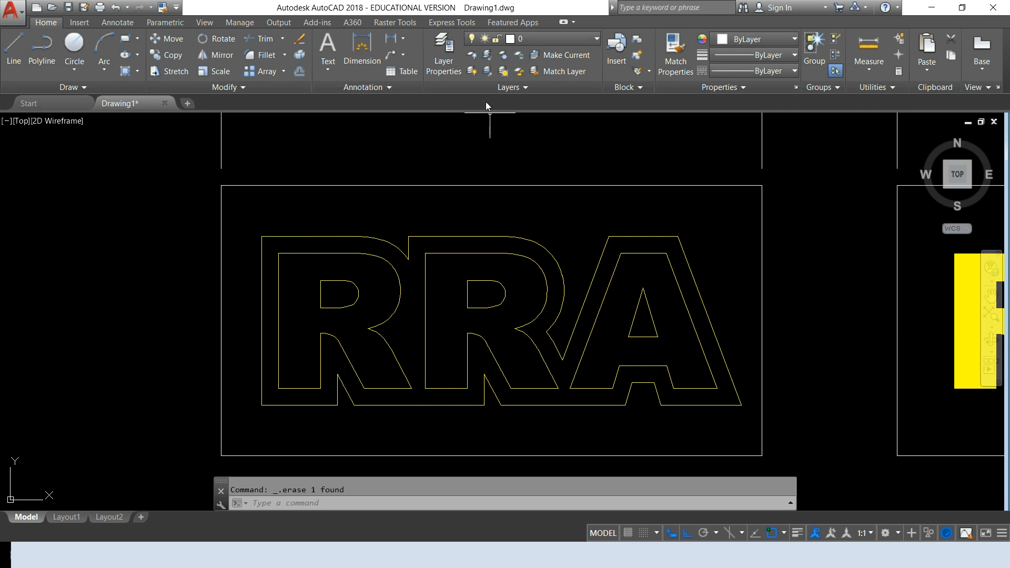
Step: Create boundary polylines on layer 0 from the area between the offset outline and the letters, with island detection and object type Polyline
text(BOUNDARY)
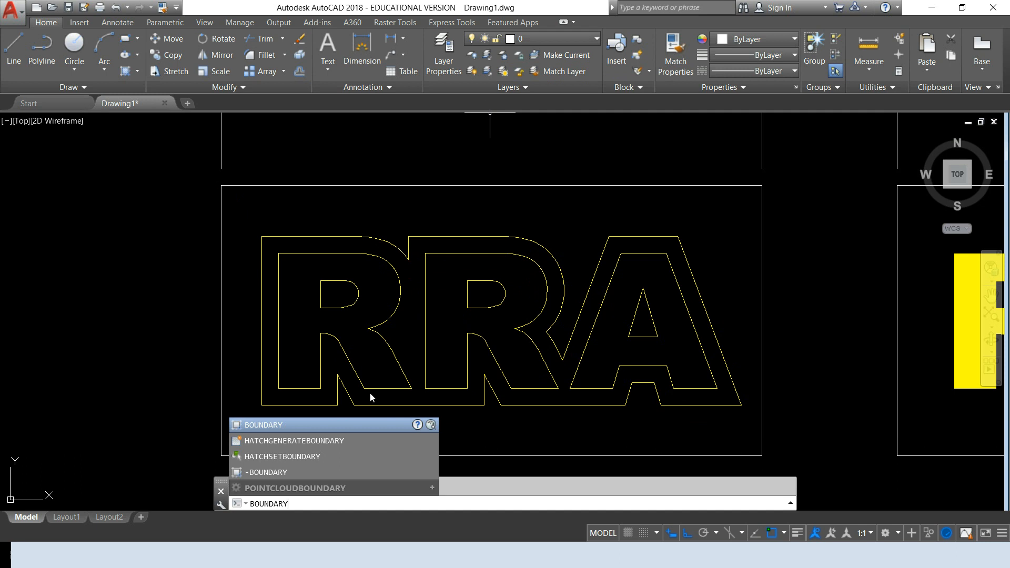
click(260, 424)
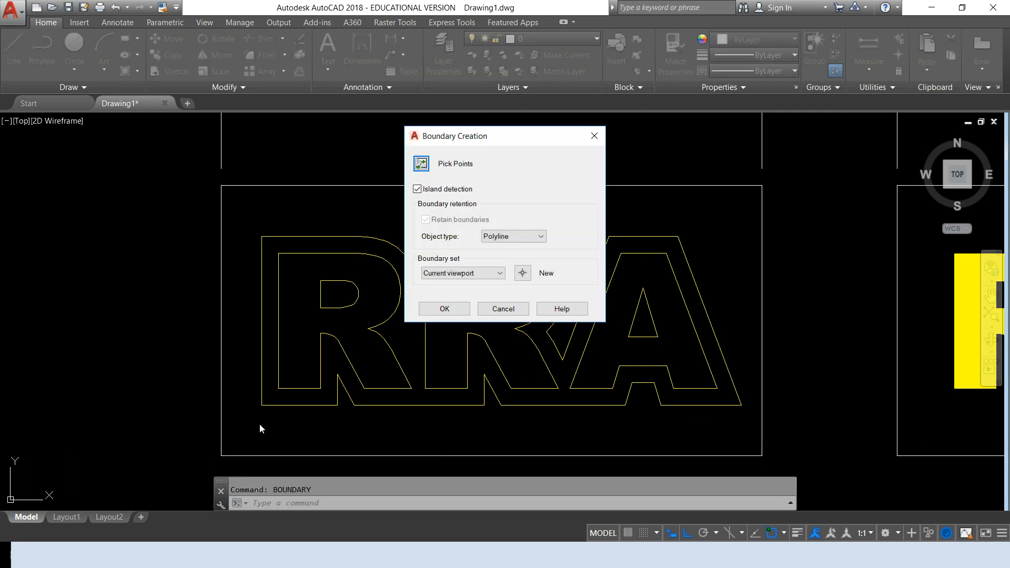
click(422, 165)
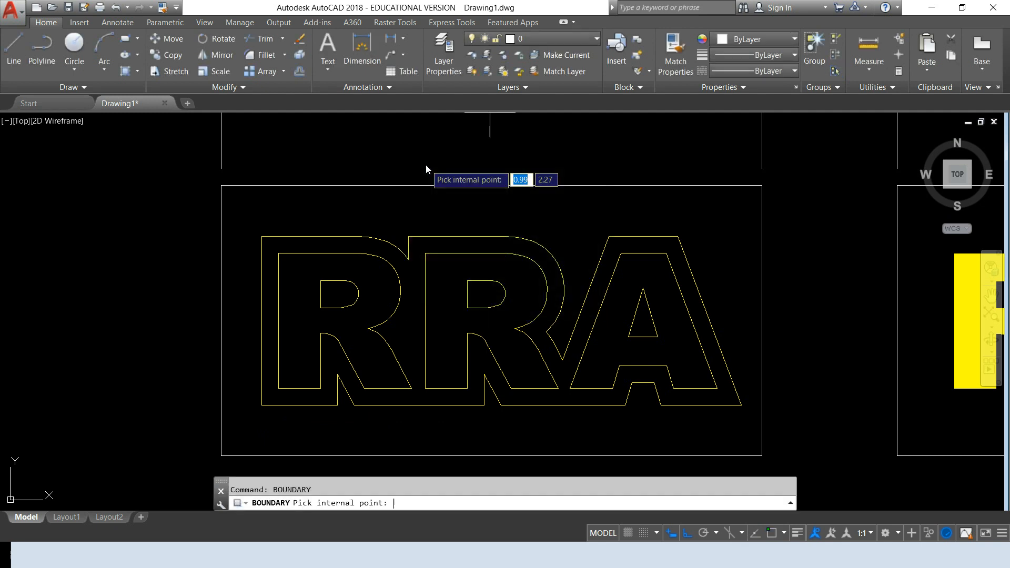
click(410, 311)
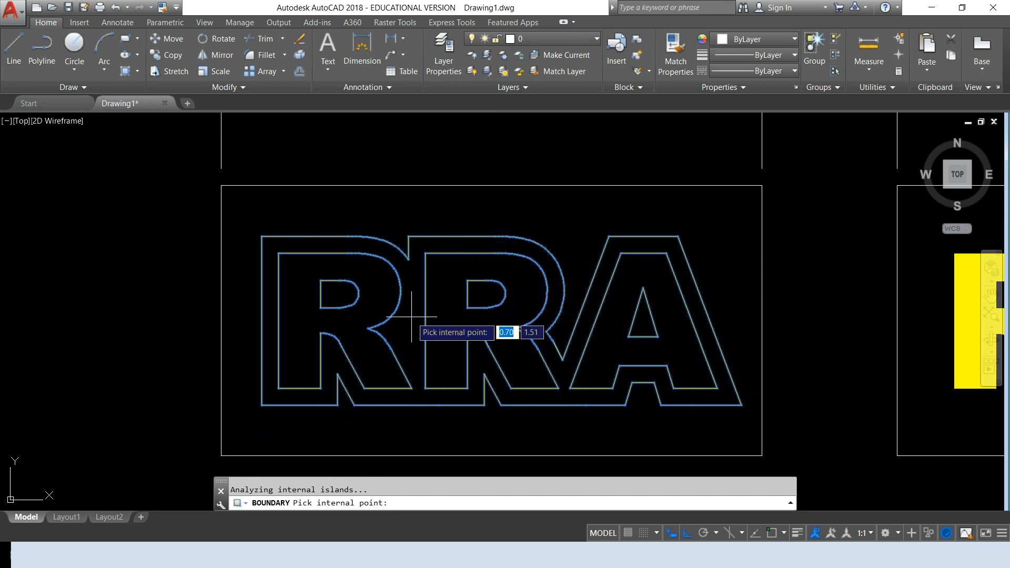
key(Return)
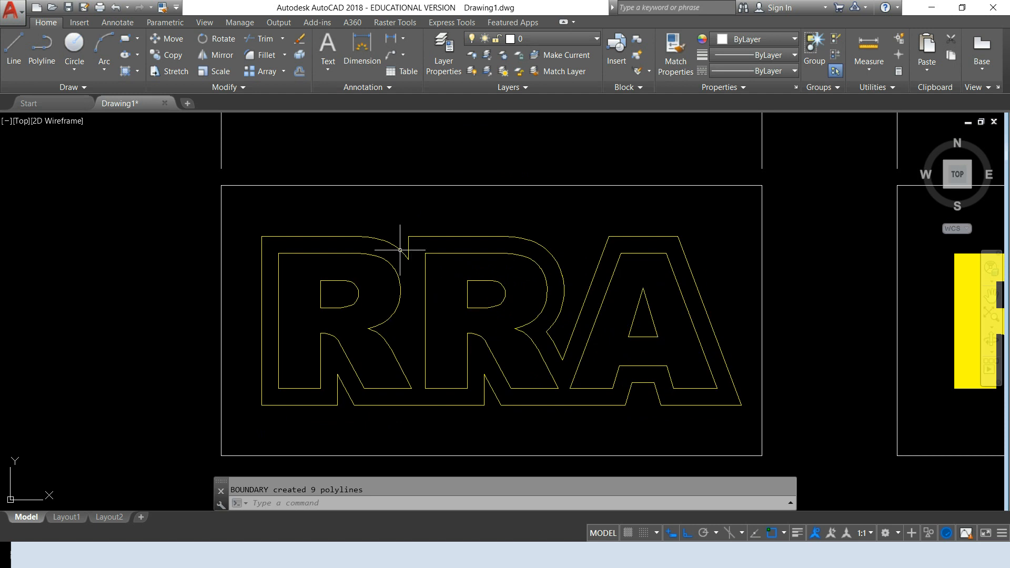
click(400, 249)
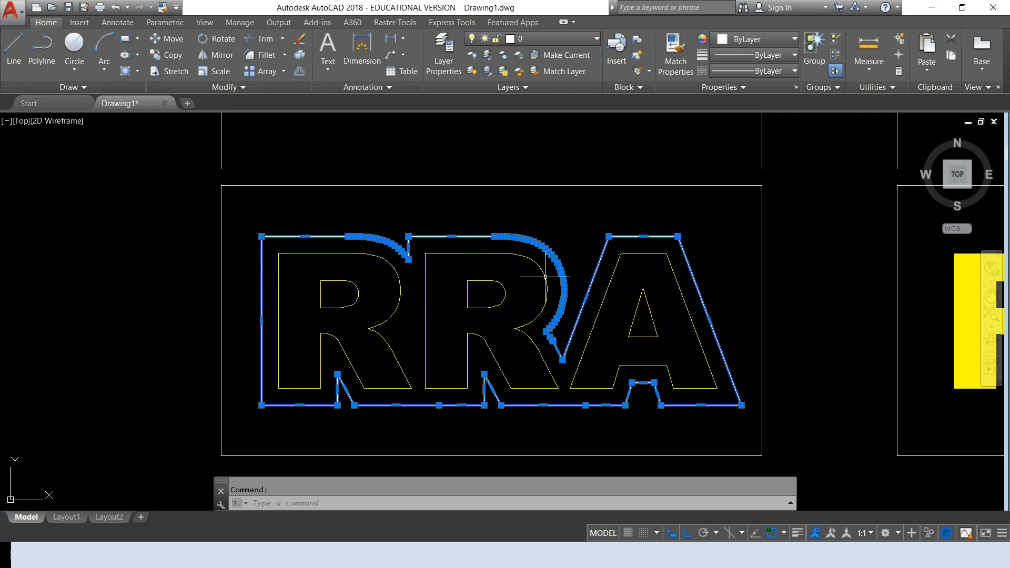
key(Escape)
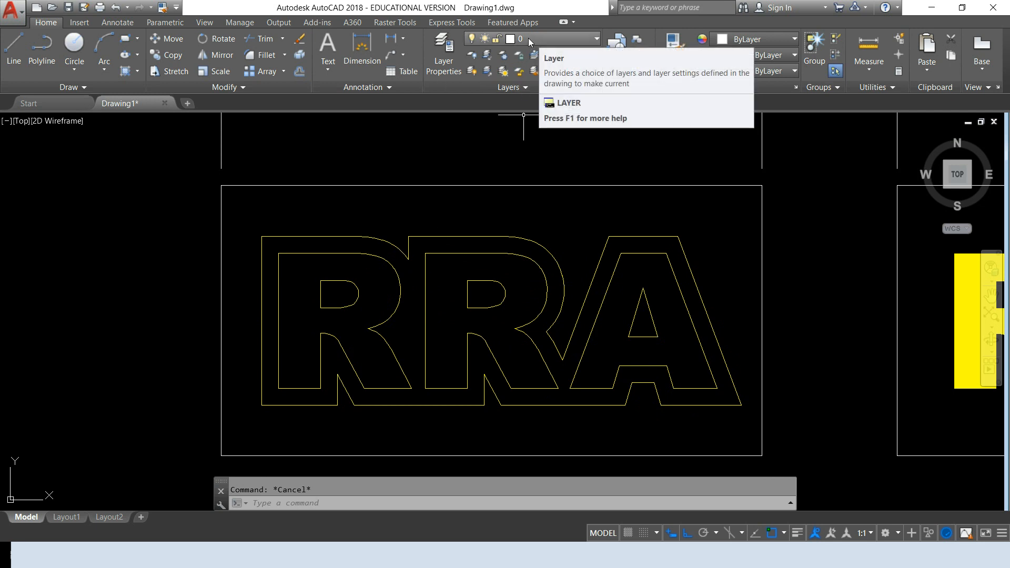
Step: Make the 3D layer current and create boundary polylines from the area between the offset outline and the letters
click(557, 42)
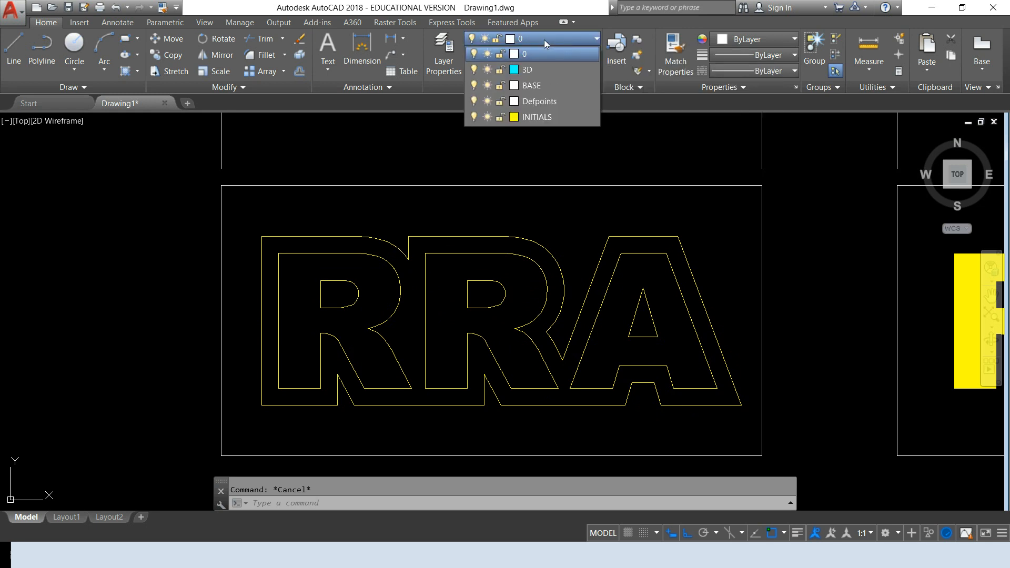
click(542, 71)
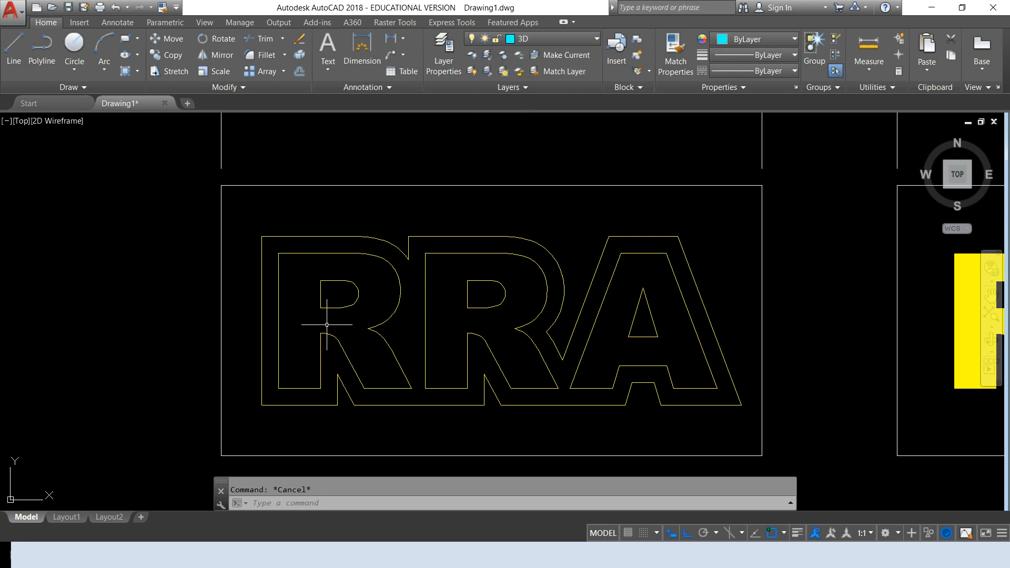
text(BOUNDARY)
key(Return)
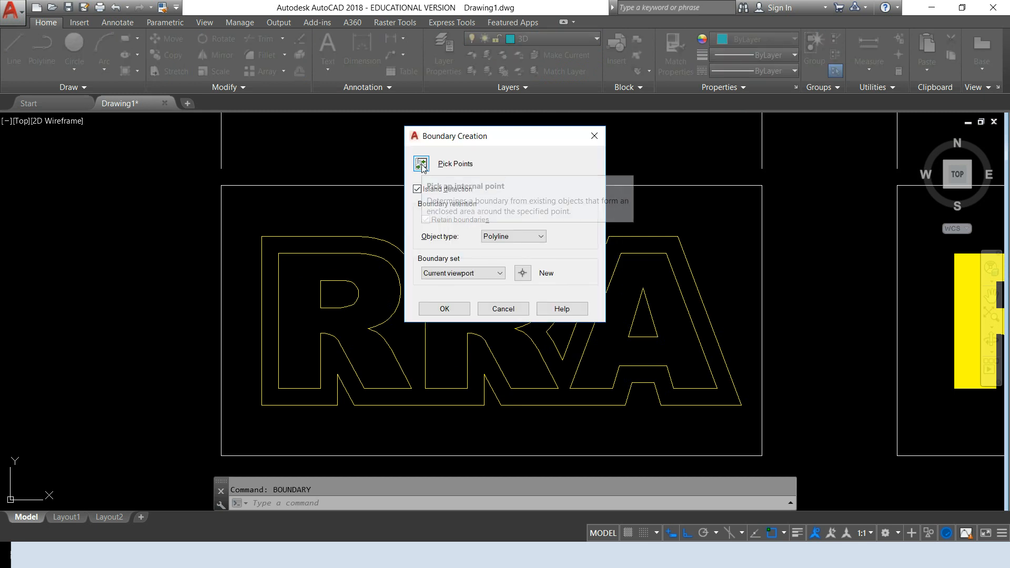
click(423, 166)
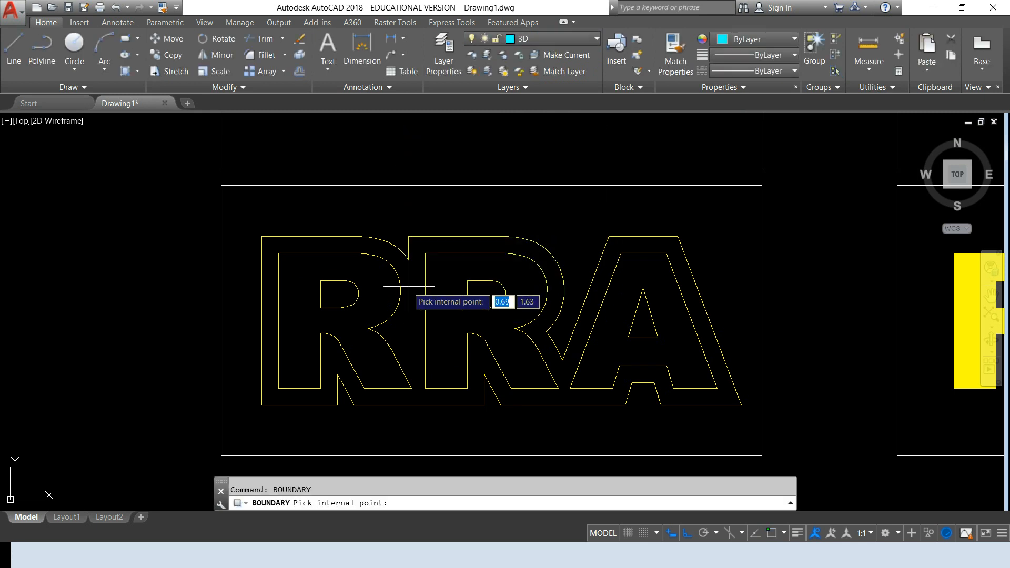
click(416, 281)
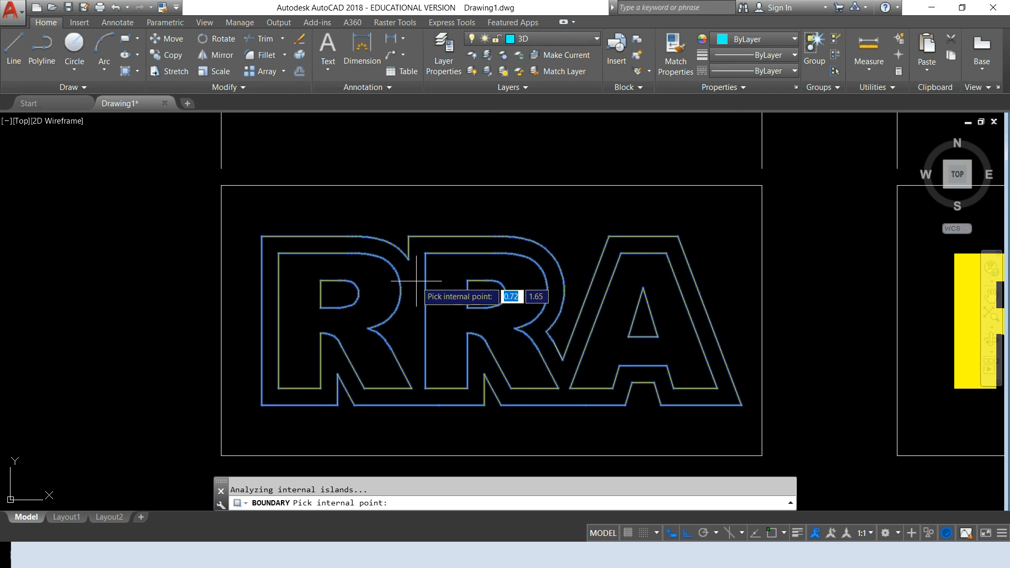
key(Return)
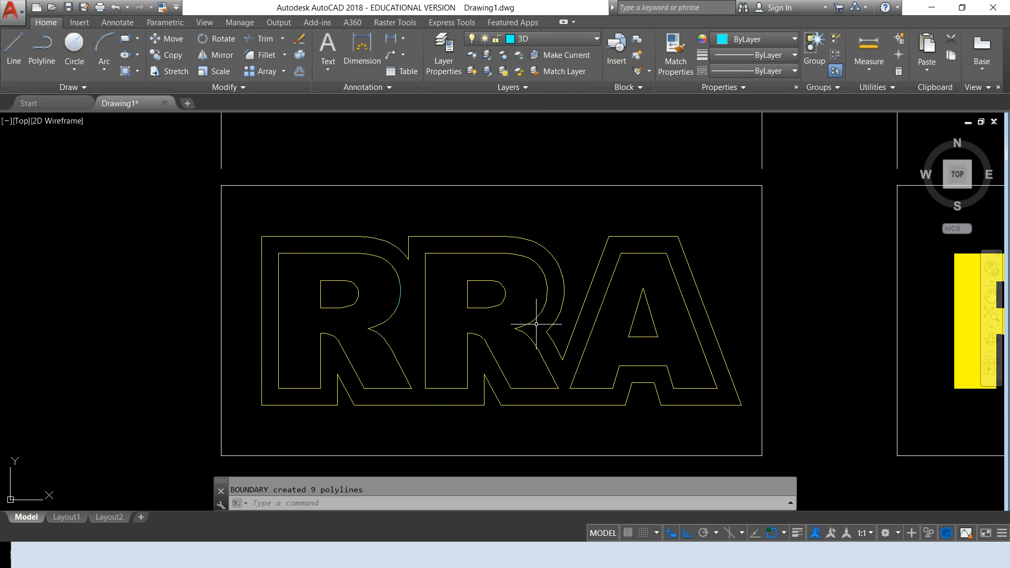
Step: Create boundary polylines on the 3D layer for the first R's body and for its enclosed inner hole
text(BOUNDARY)
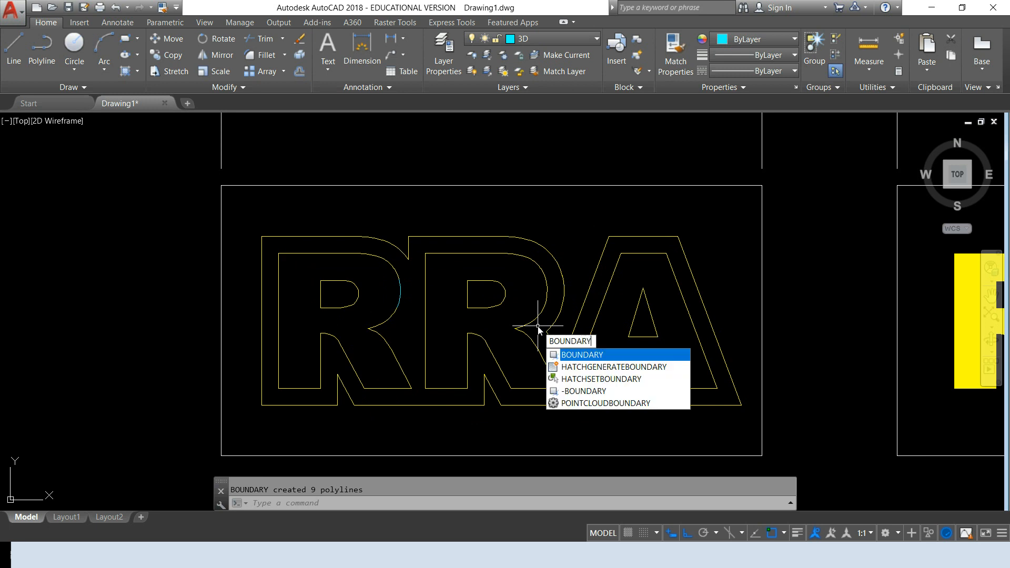
key(Return)
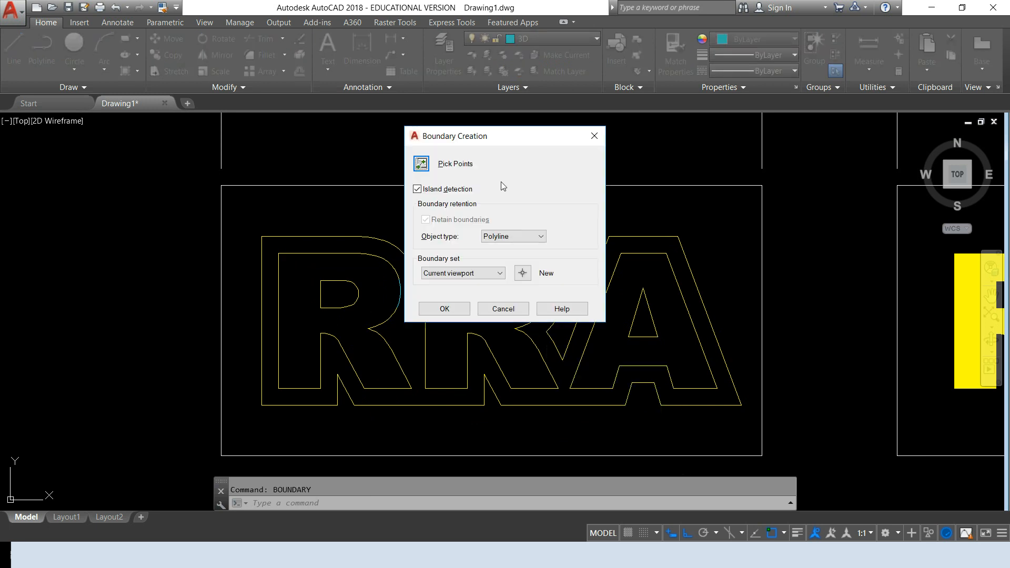
click(422, 168)
click(379, 282)
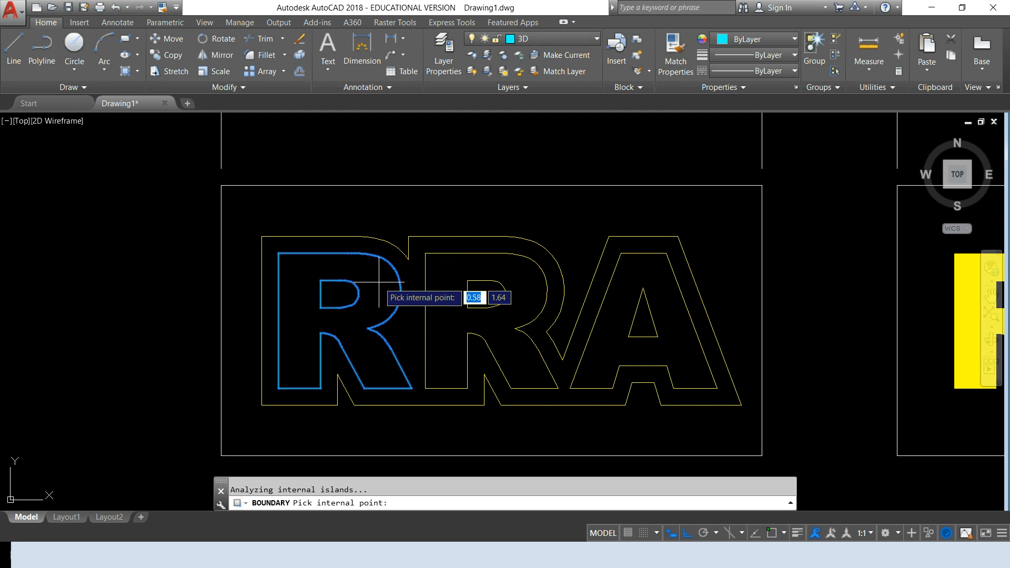
key(Return)
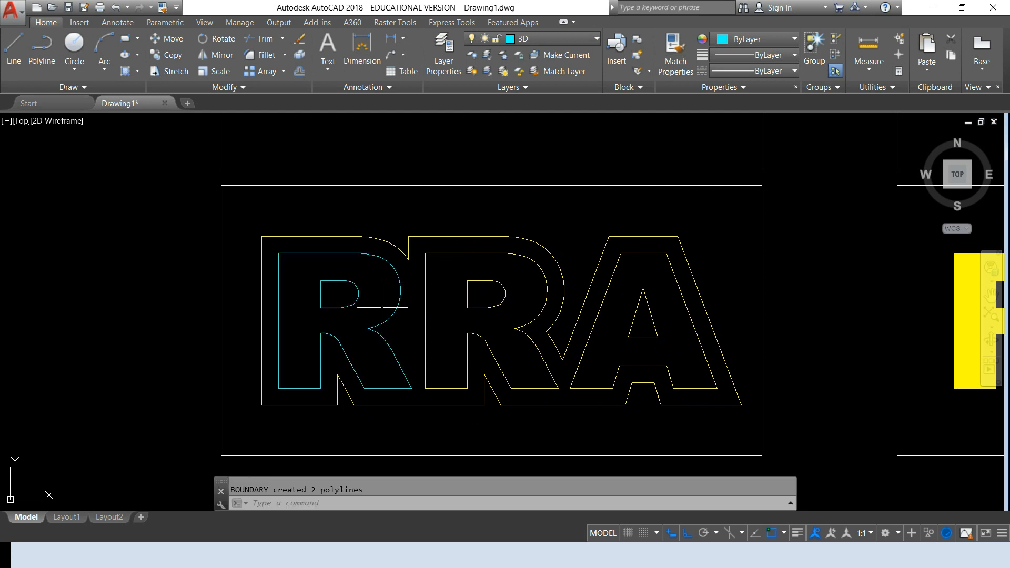
key(Return)
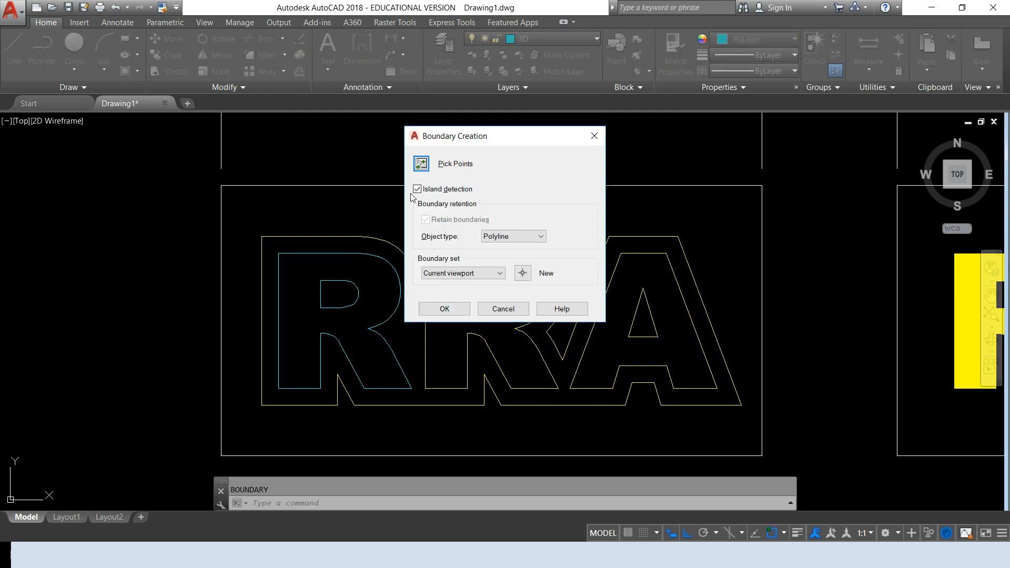
click(423, 165)
click(332, 289)
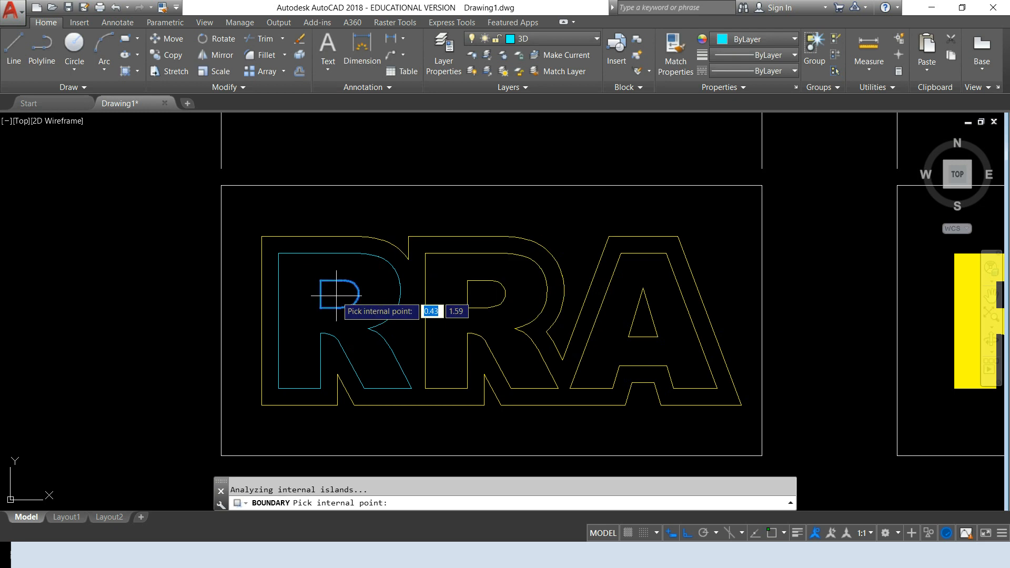
key(Return)
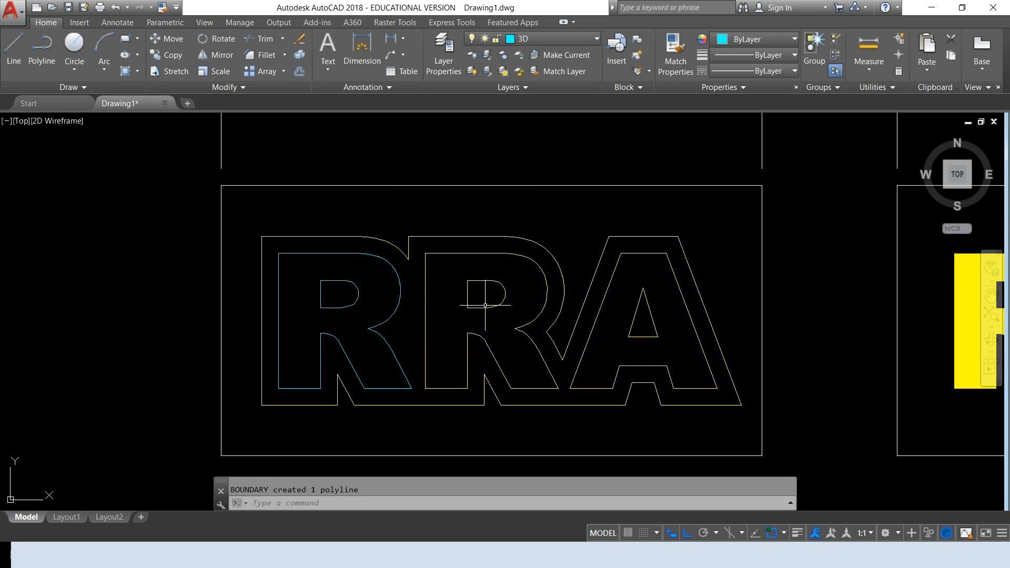
Step: Create boundary polylines on the 3D layer for the second R's body and for its enclosed inner hole
key(Return)
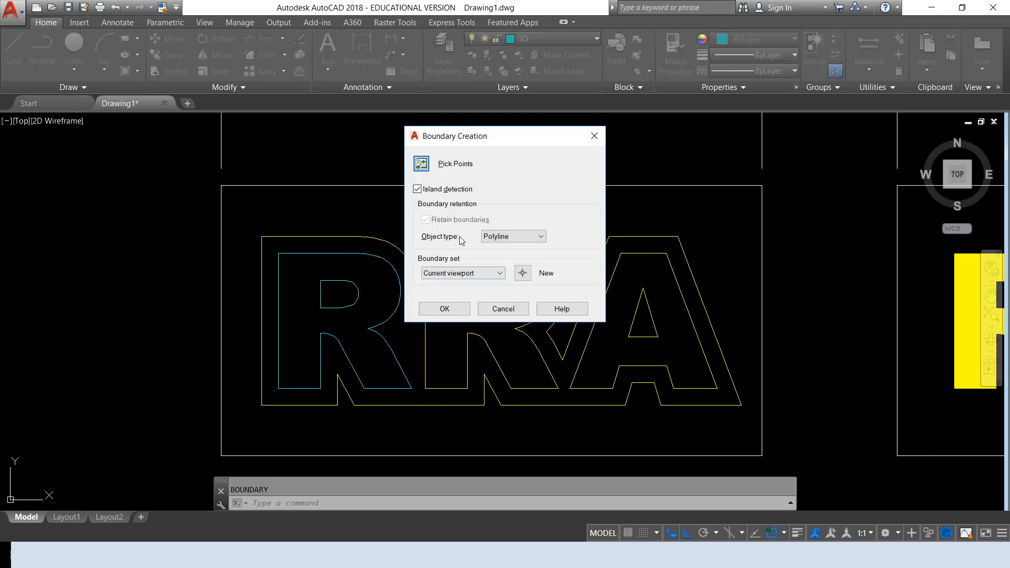
click(423, 165)
click(449, 275)
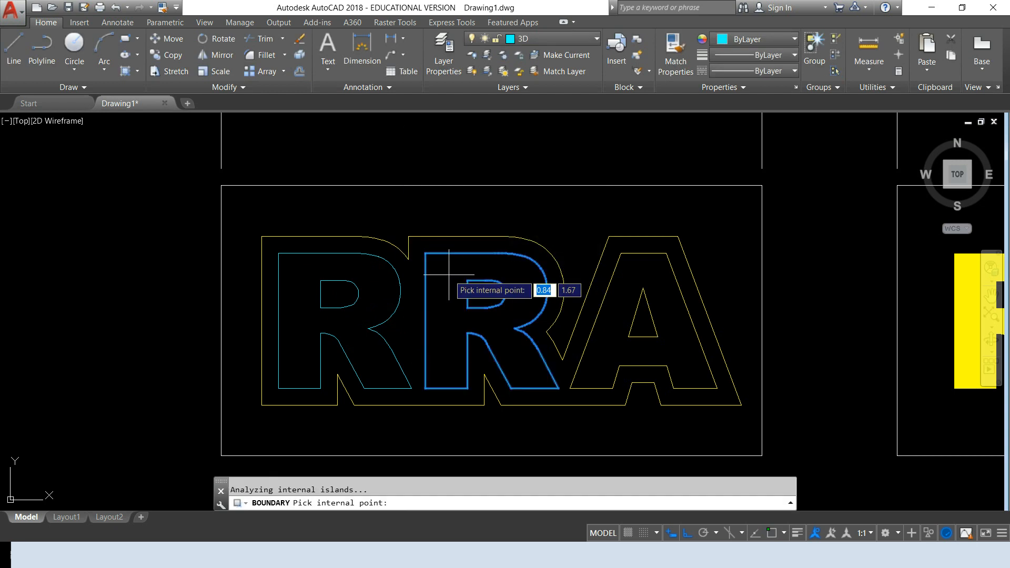
key(Return)
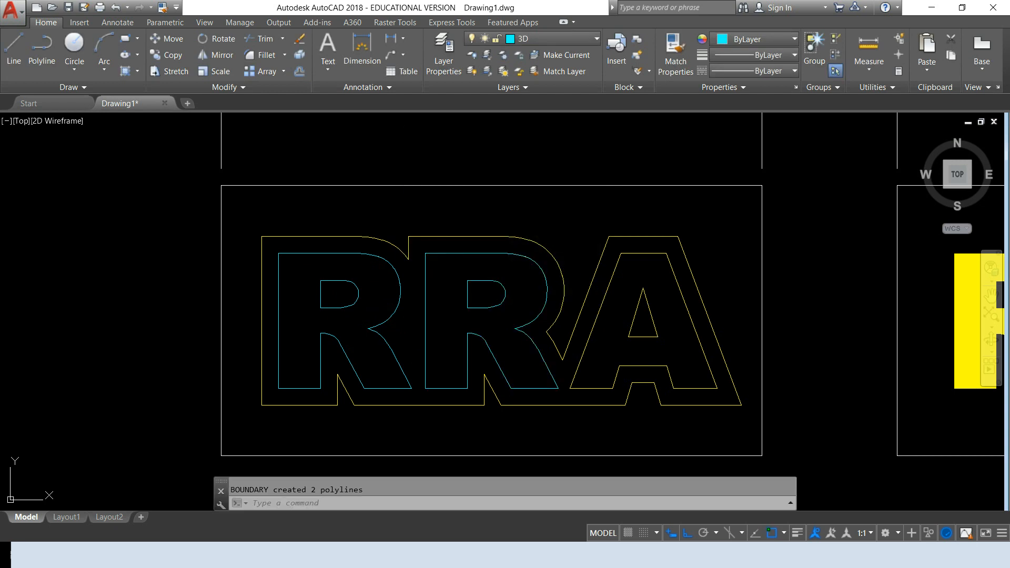
key(Return)
click(422, 165)
click(482, 291)
key(Return)
Step: Create boundary polylines on the 3D layer for the A's body and for its inner triangle
key(Return)
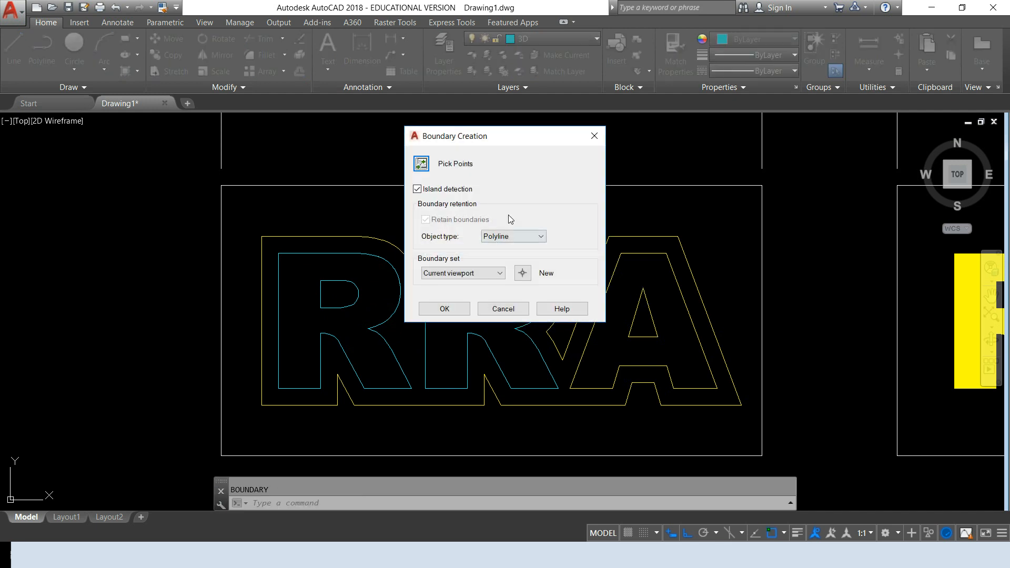
click(428, 168)
click(630, 275)
key(Return)
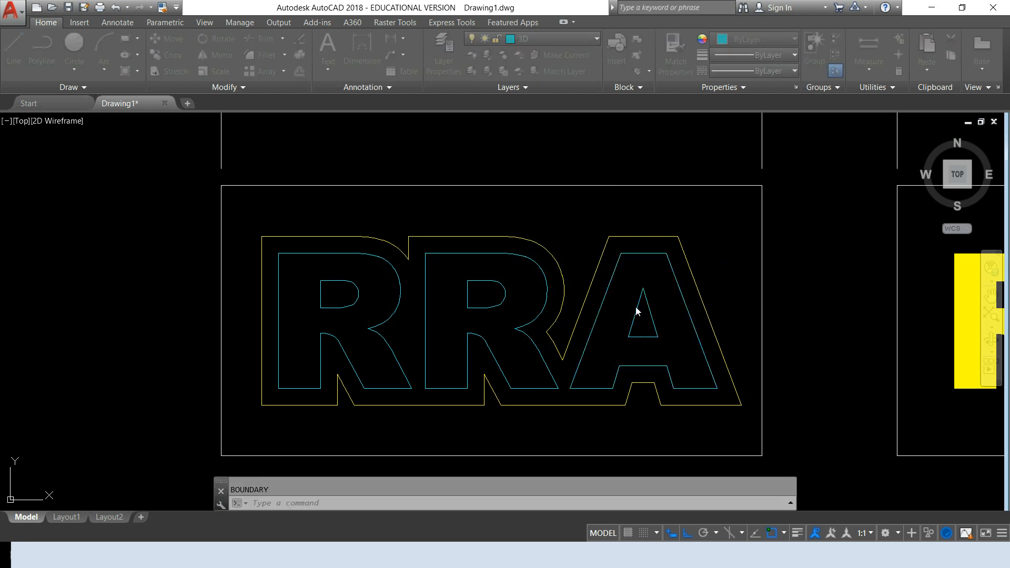
key(Return)
click(426, 168)
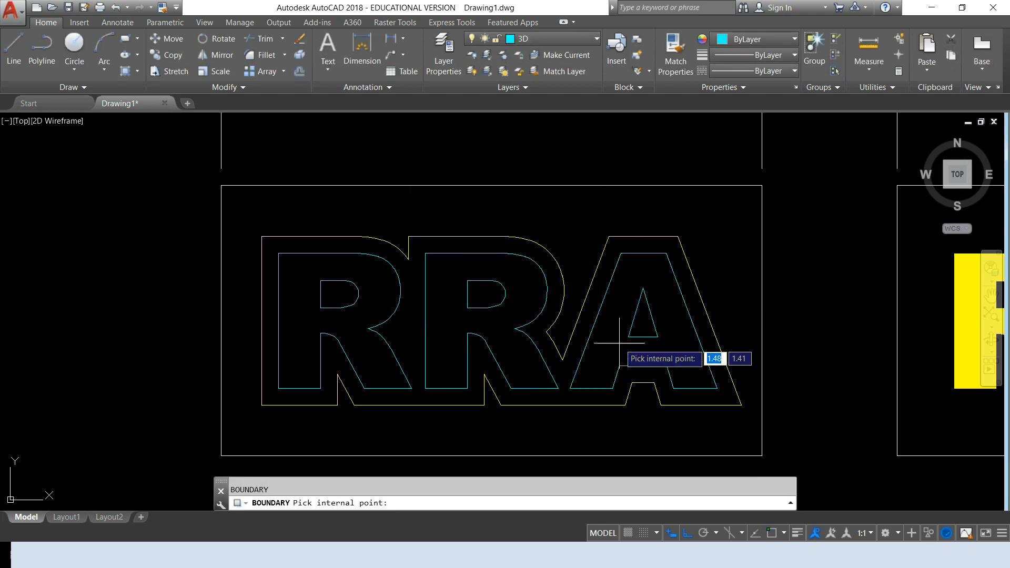
click(649, 344)
key(Return)
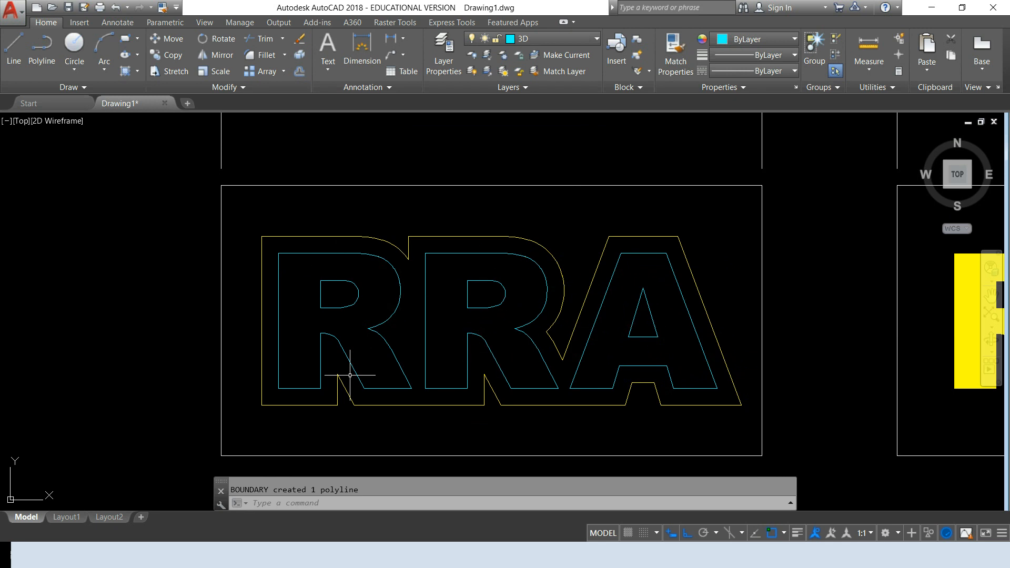
Step: Make layer 0 current and turn off the 3D layer
click(567, 38)
click(546, 55)
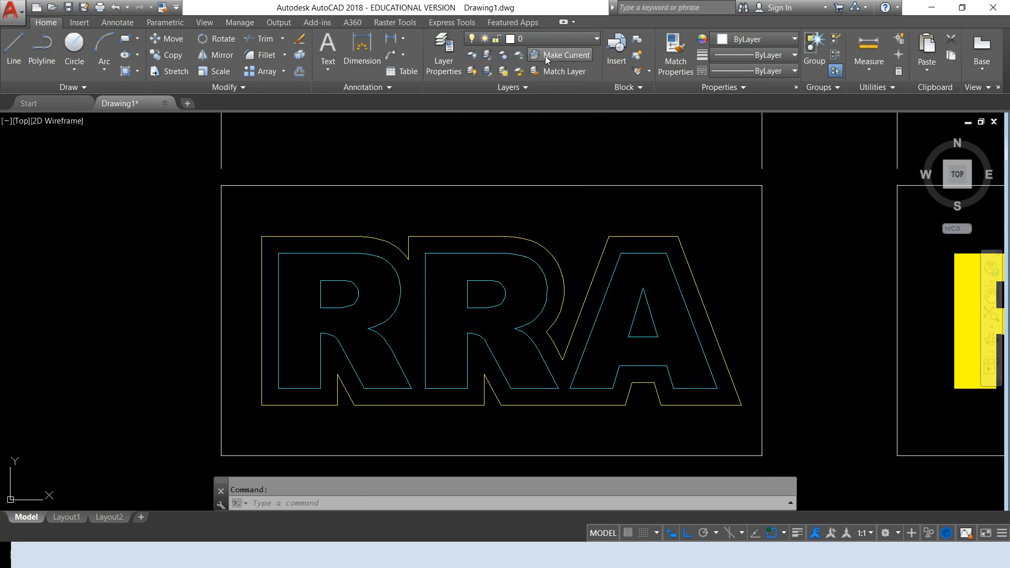
click(553, 38)
click(474, 70)
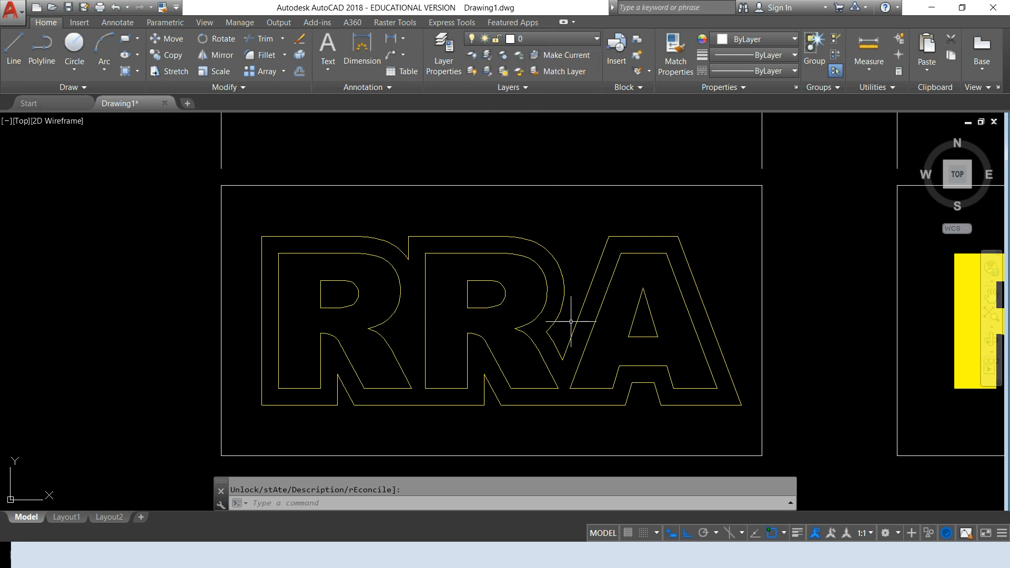
Step: Turn off the INITIALS layer and turn the 3D layer back on
click(551, 39)
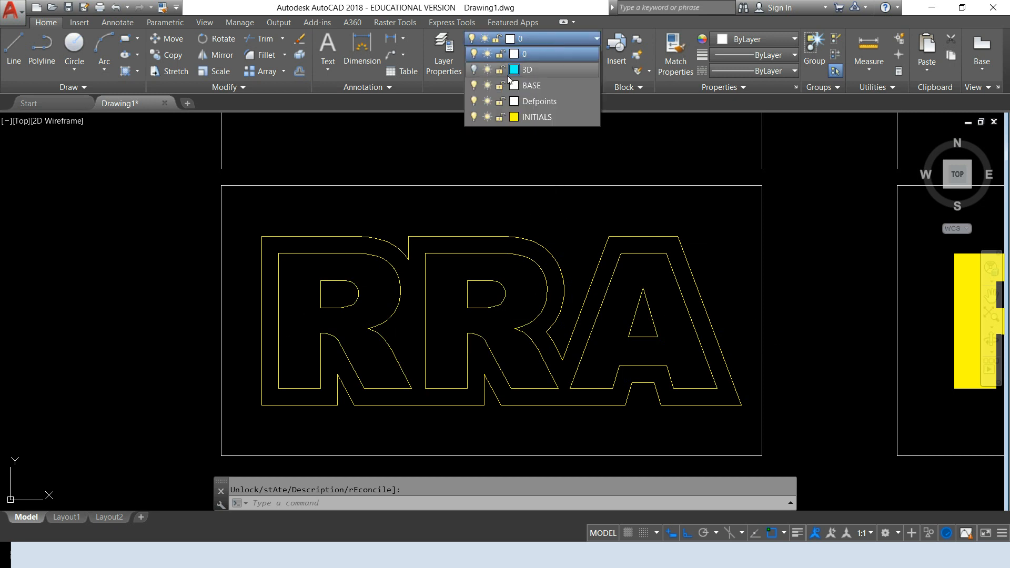
click(474, 117)
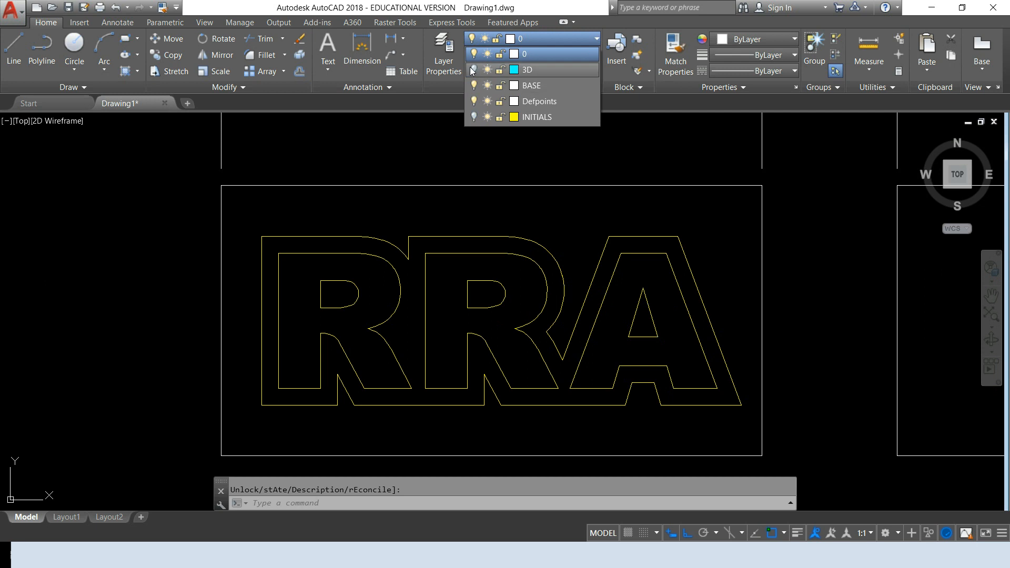
click(475, 70)
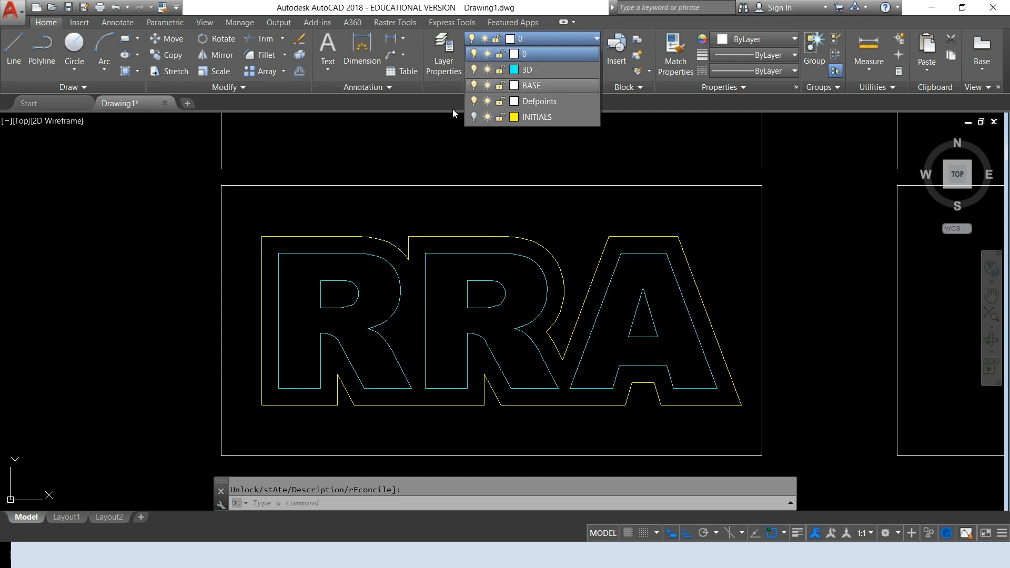
click(426, 203)
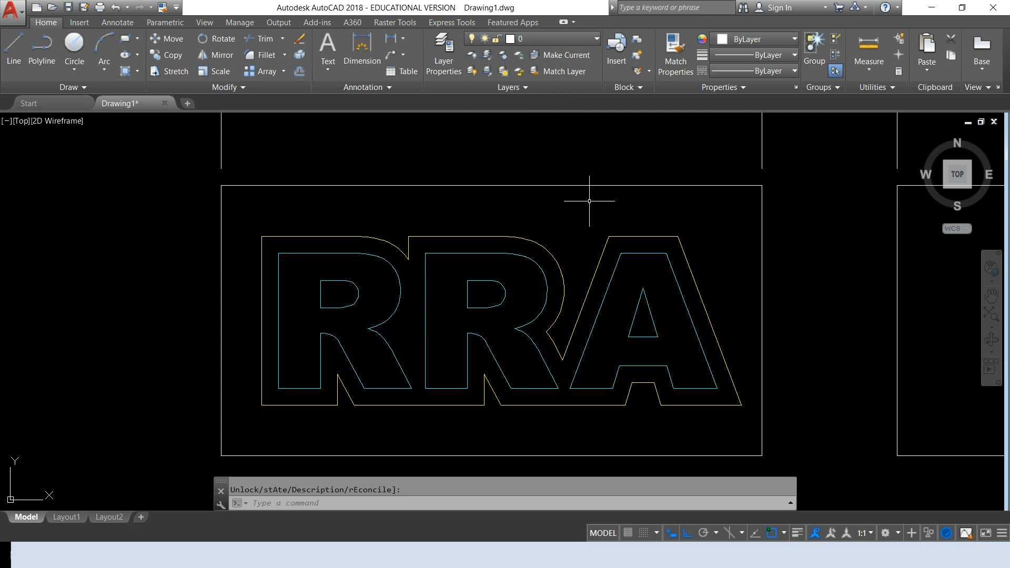